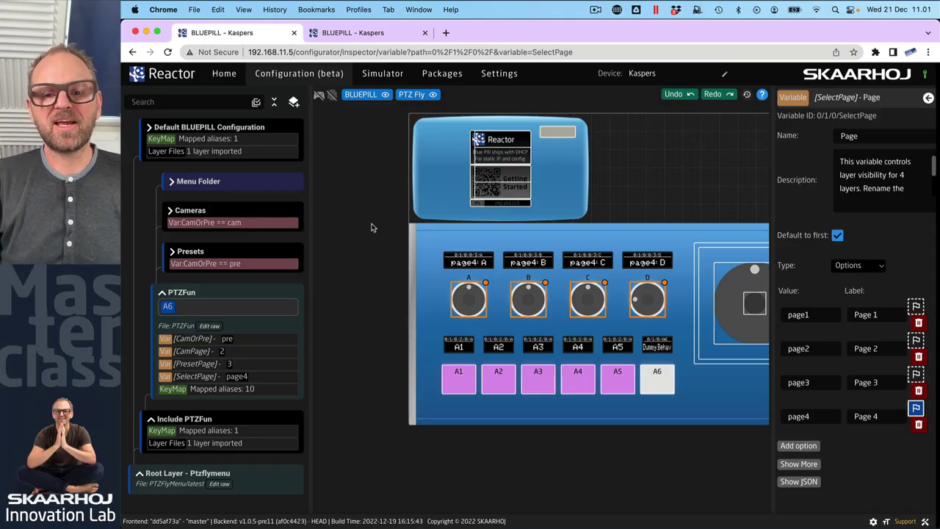
Toggle the CamOrPre variable between Cameras and Presets to compare the A1–A5 buttons, leaving it on Cameras
{"action": "scroll", "coordinate": [695, 387], "scroll_direction": "up", "scroll_amount": 5}
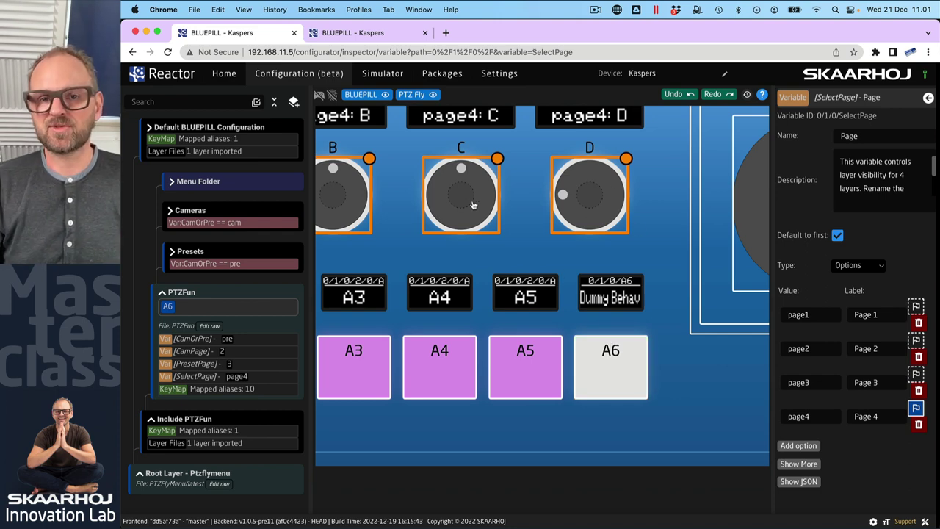
{"action": "left_click", "coordinate": [192, 339]}
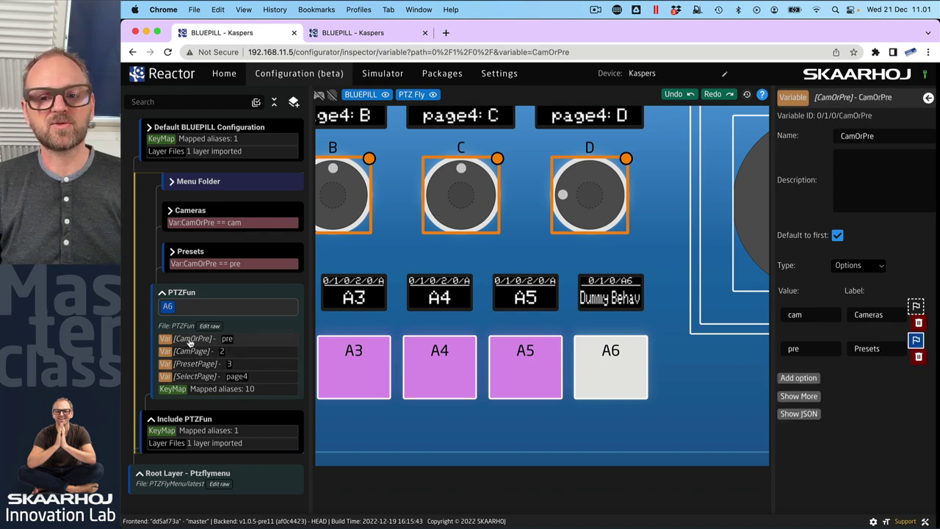
{"action": "left_click", "coordinate": [917, 309]}
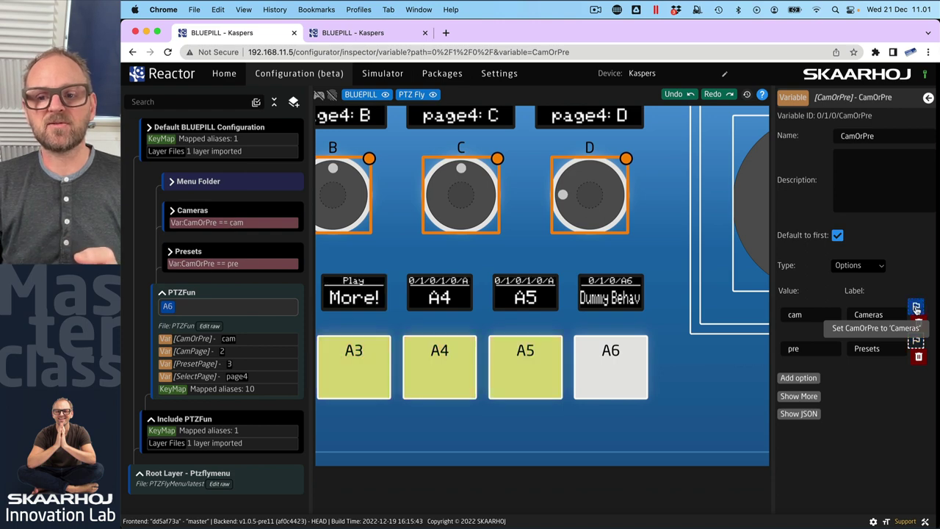
{"action": "left_click", "coordinate": [916, 340]}
{"action": "left_click", "coordinate": [918, 308]}
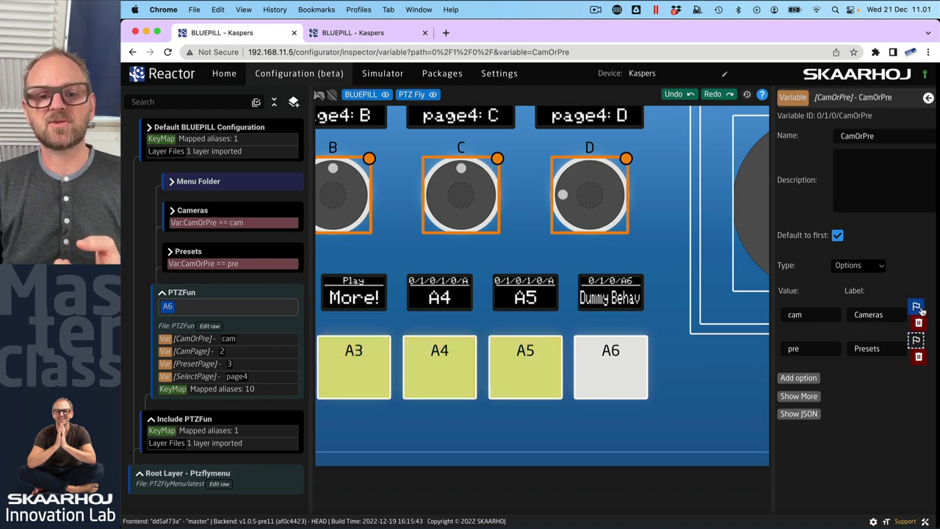
{"action": "left_click", "coordinate": [915, 340]}
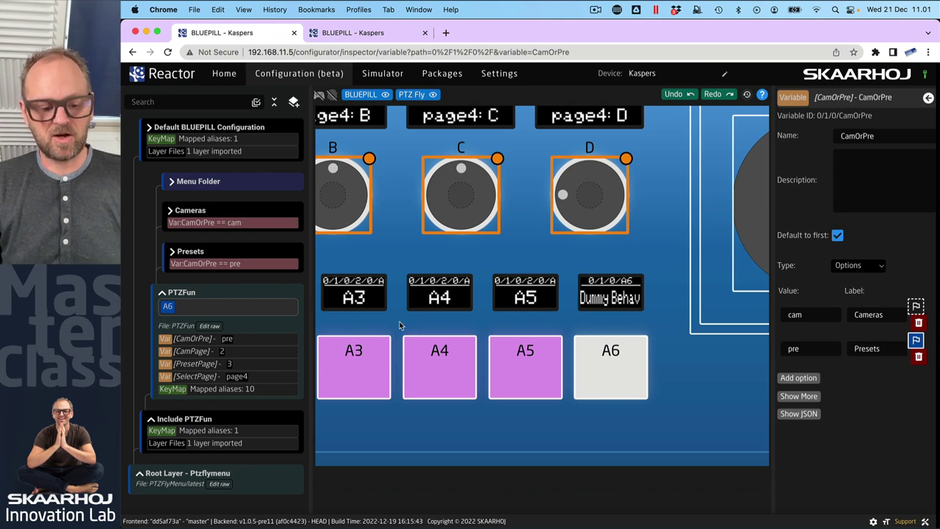
{"action": "scroll", "coordinate": [399, 325], "scroll_direction": "down", "scroll_amount": 5}
{"action": "scroll", "coordinate": [455, 331], "scroll_direction": "up", "scroll_amount": 3}
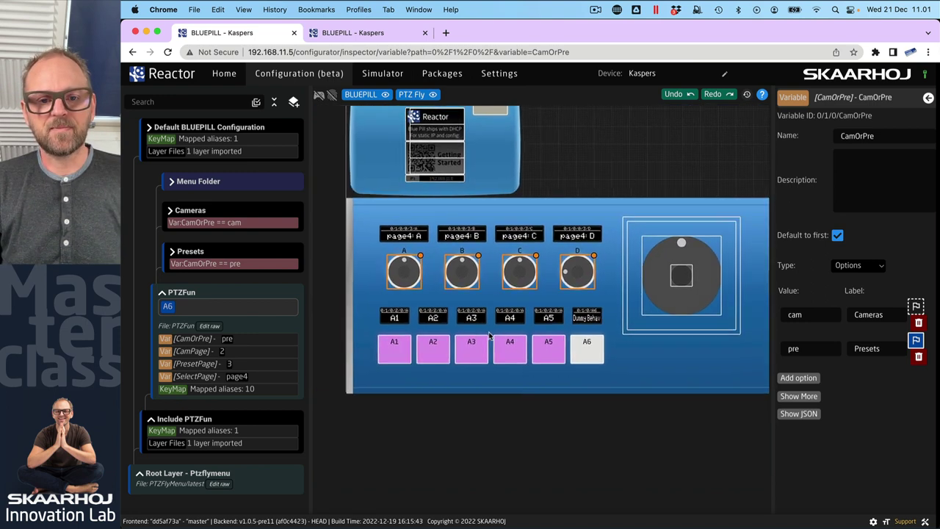
{"action": "scroll", "coordinate": [509, 336], "scroll_direction": "up", "scroll_amount": 2}
{"action": "left_click", "coordinate": [917, 307]}
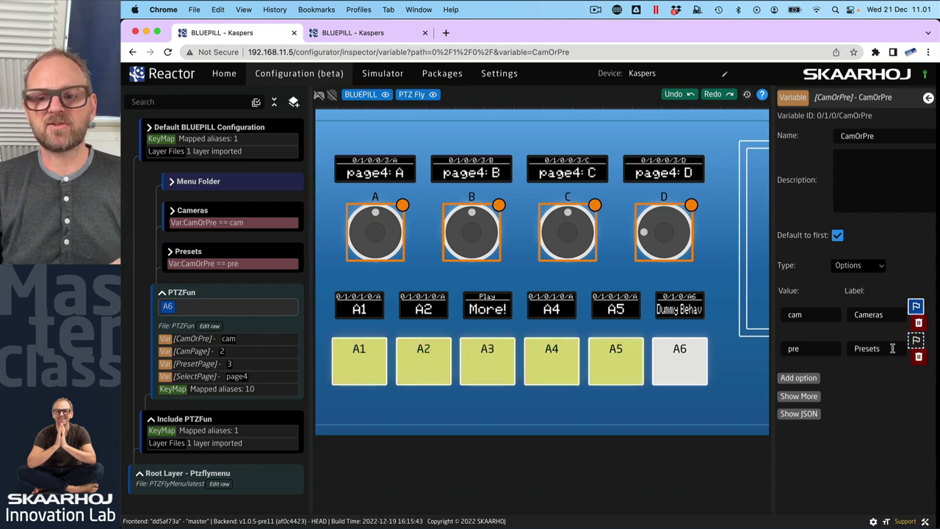
{"action": "left_click", "coordinate": [916, 341]}
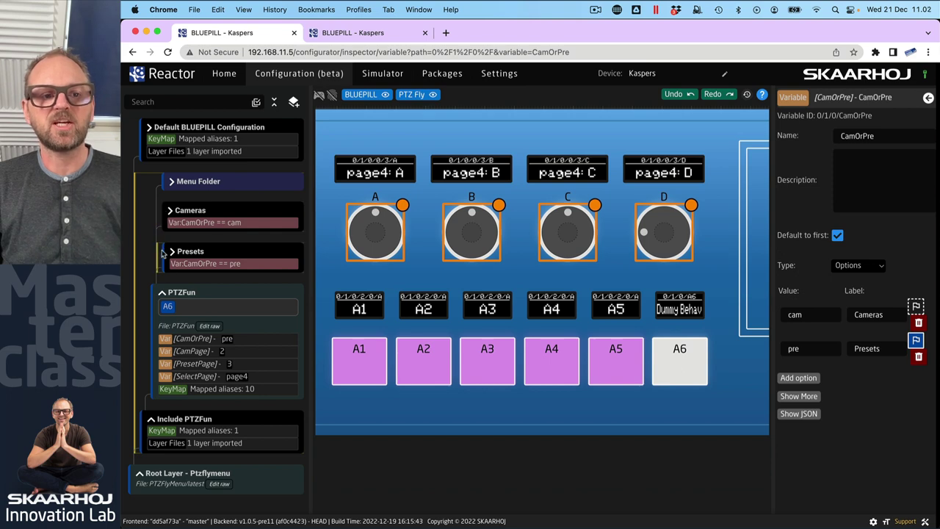
{"action": "left_click", "coordinate": [916, 306]}
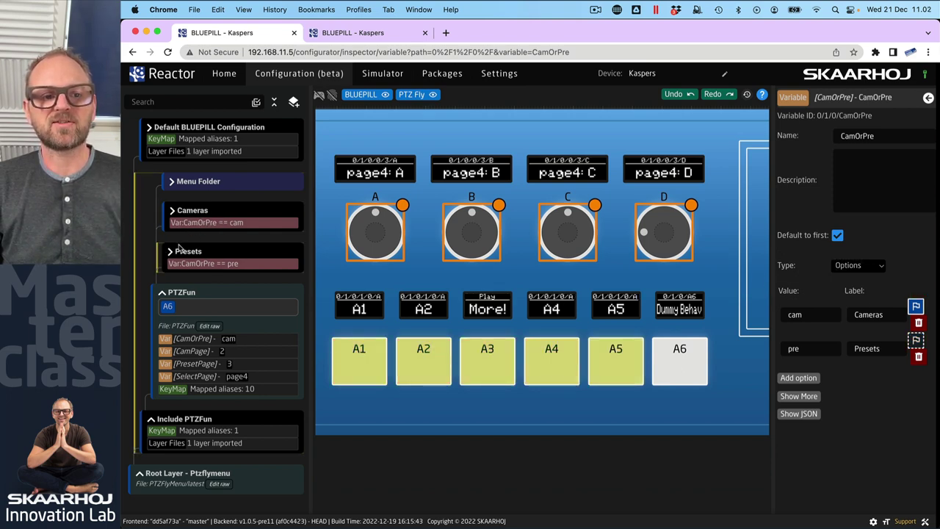
Expand the Cameras branch to view its camera layers, and switch the CamPage variable to Page 1
{"action": "left_click", "coordinate": [172, 210]}
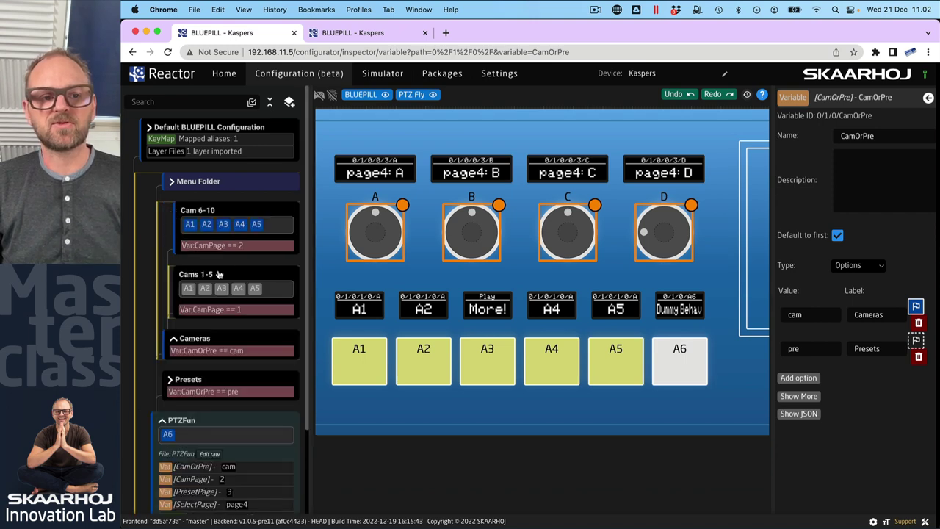
{"action": "left_click", "coordinate": [193, 480]}
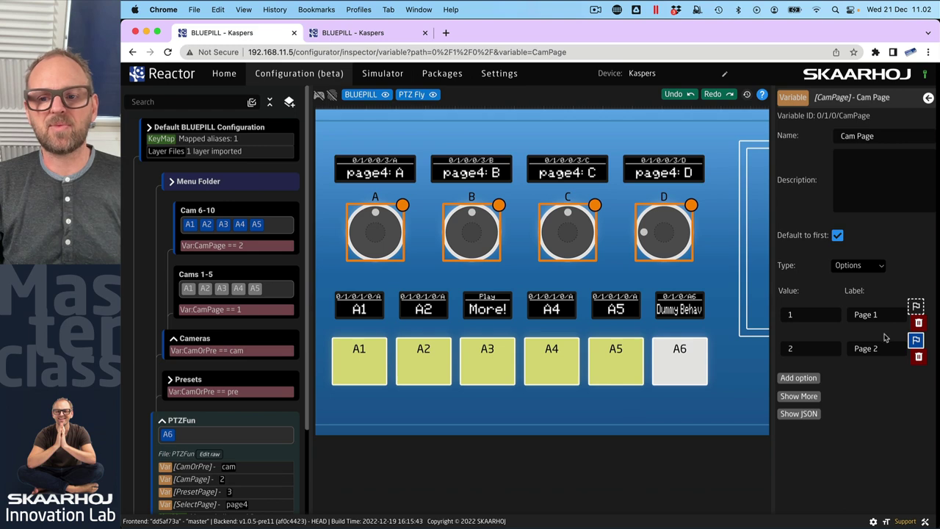
{"action": "left_click", "coordinate": [916, 306]}
{"action": "left_click", "coordinate": [916, 341]}
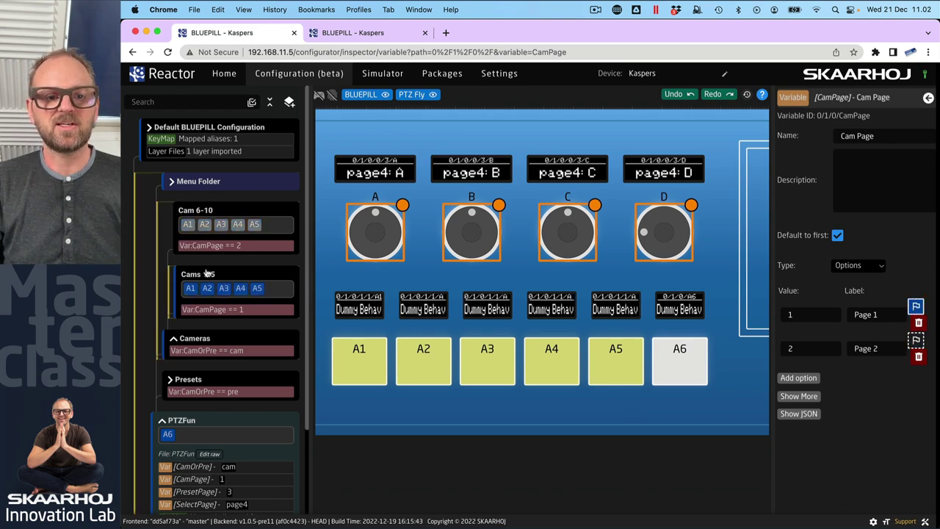
{"action": "left_click", "coordinate": [177, 340]}
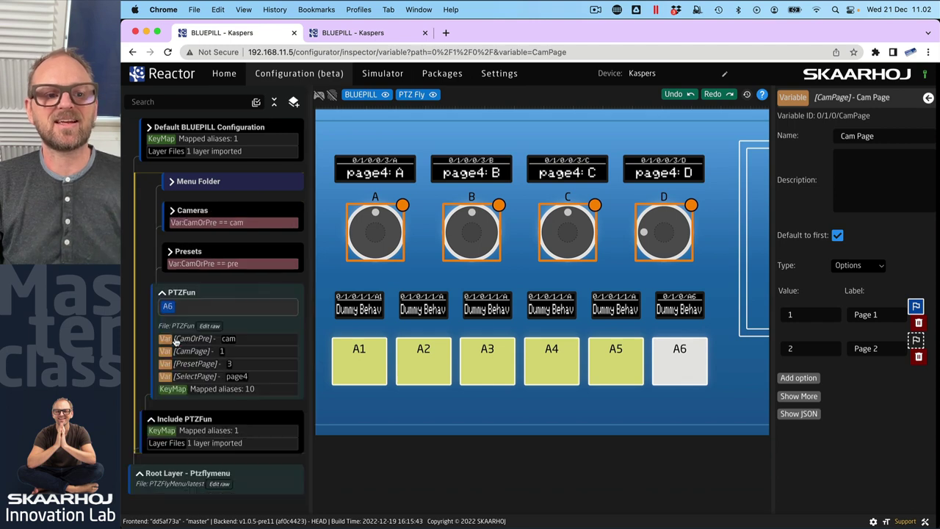
Expand the Presets branch and set the PresetPage variable to Pre 1-5
{"action": "left_click", "coordinate": [173, 254]}
{"action": "left_click", "coordinate": [196, 483]}
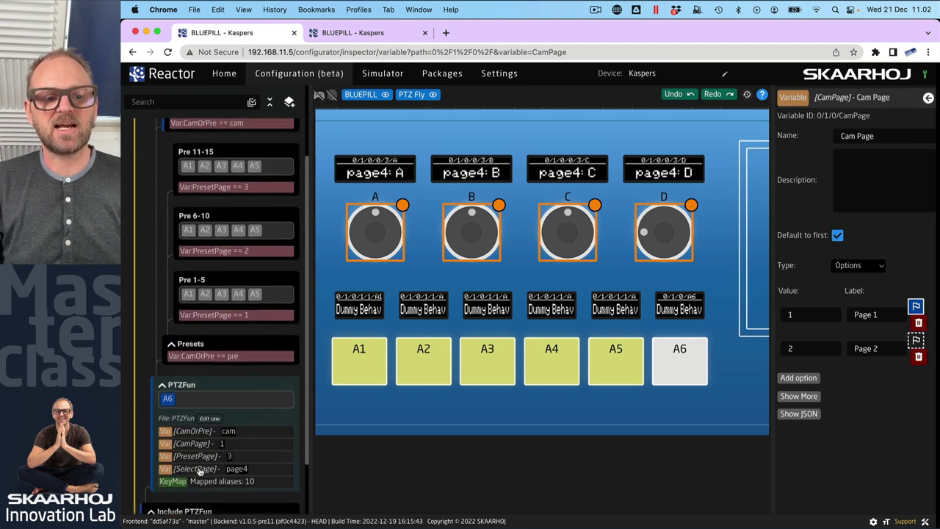
{"action": "left_click", "coordinate": [195, 446]}
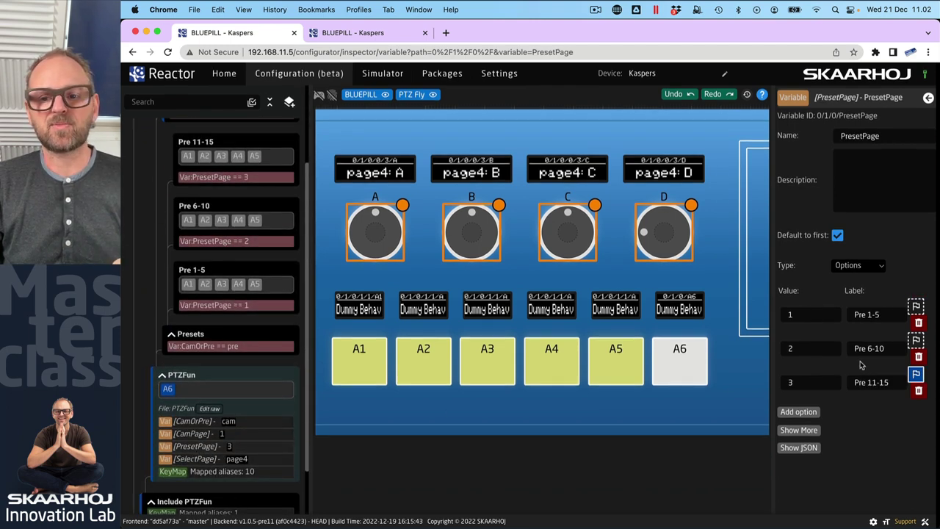
{"action": "left_click", "coordinate": [917, 307]}
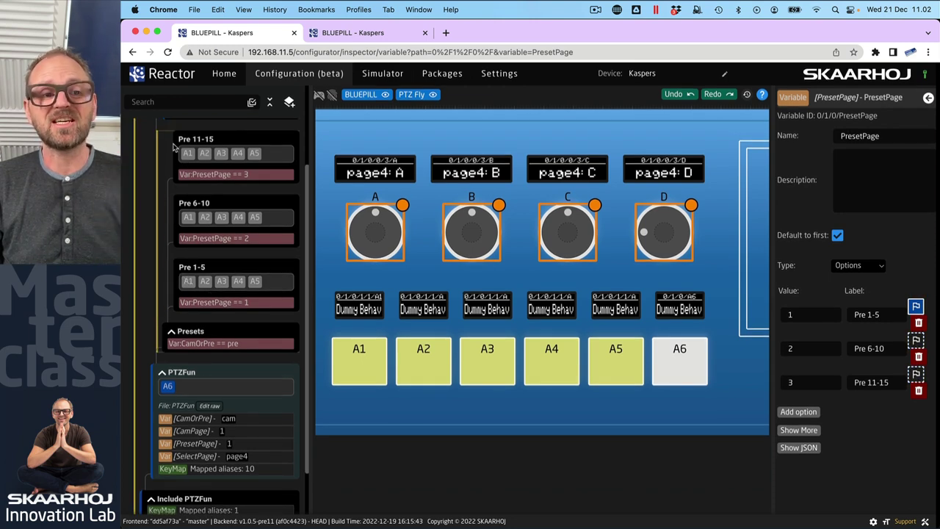
Set CamOrPre to Presets, and cycle PresetPage through Pre 6-10 and Pre 11-15 back to Pre 1-5
{"action": "left_click", "coordinate": [193, 418]}
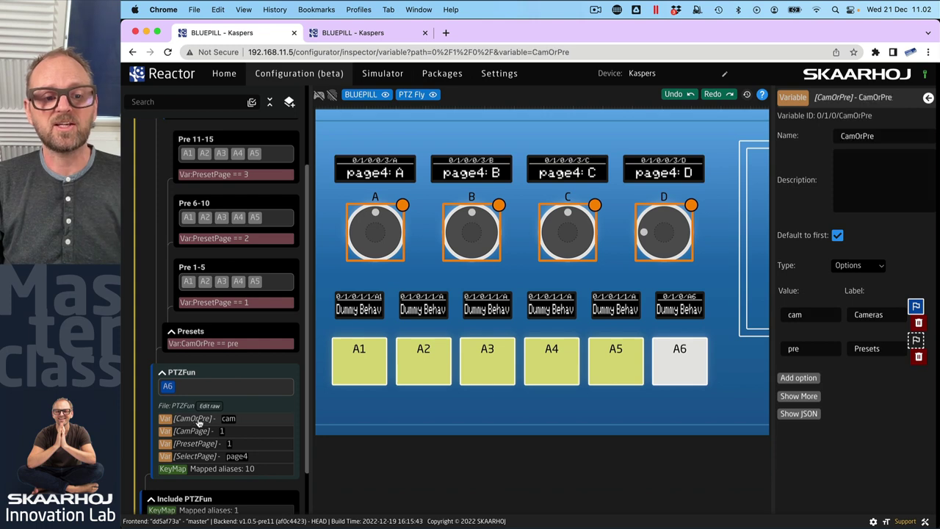
{"action": "left_click", "coordinate": [916, 342]}
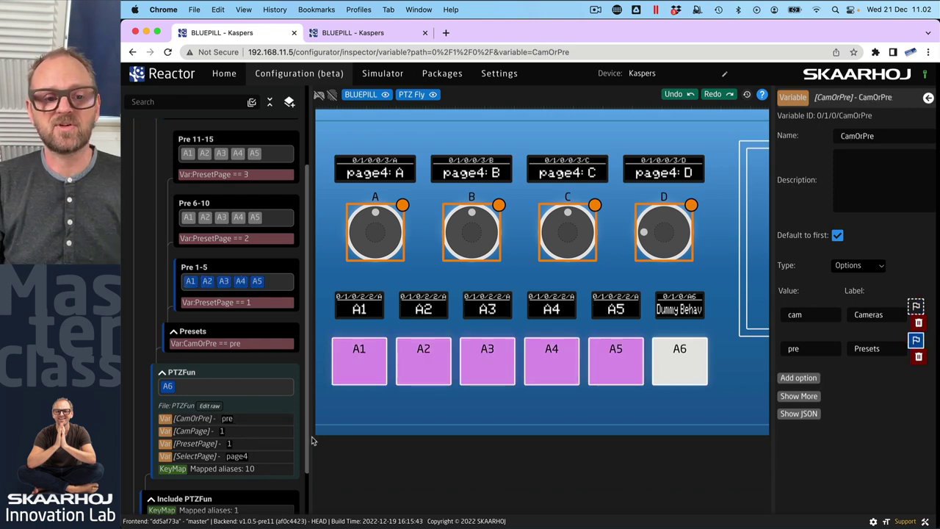
{"action": "left_click", "coordinate": [193, 444]}
{"action": "left_click", "coordinate": [917, 341]}
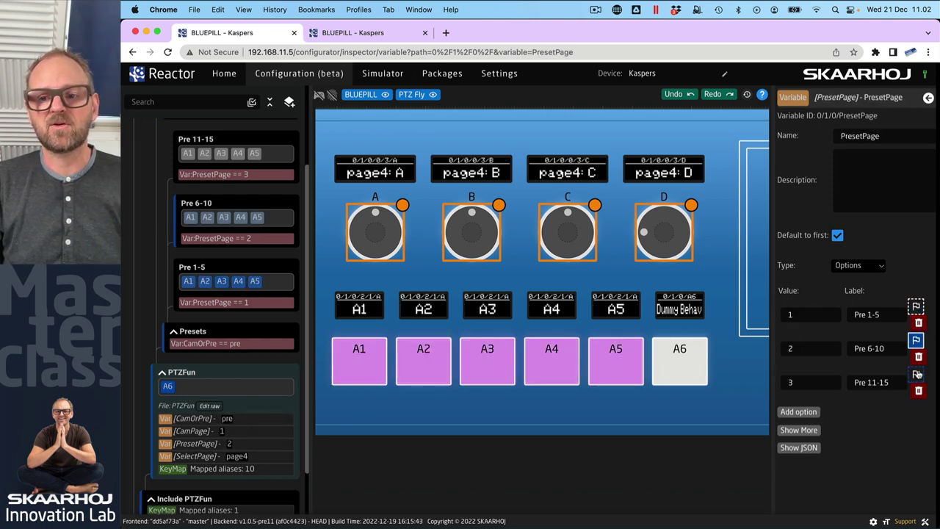
{"action": "left_click", "coordinate": [916, 374]}
{"action": "left_click", "coordinate": [916, 342]}
{"action": "left_click", "coordinate": [917, 307]}
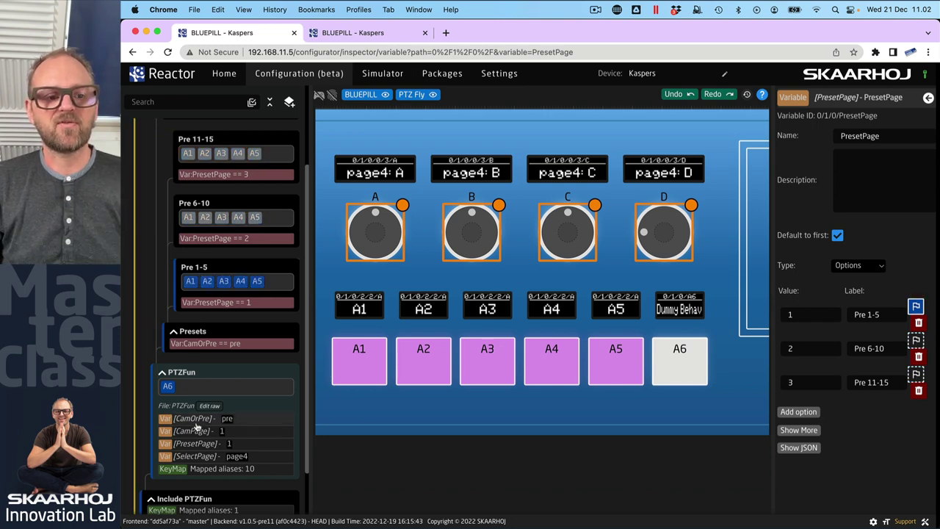
Expand the Menu Folder layer and switch the SelectPage variable through its pages, leaving it on Page 2
{"action": "scroll", "coordinate": [178, 187], "scroll_direction": "up", "scroll_amount": 3}
{"action": "left_click", "coordinate": [172, 184]}
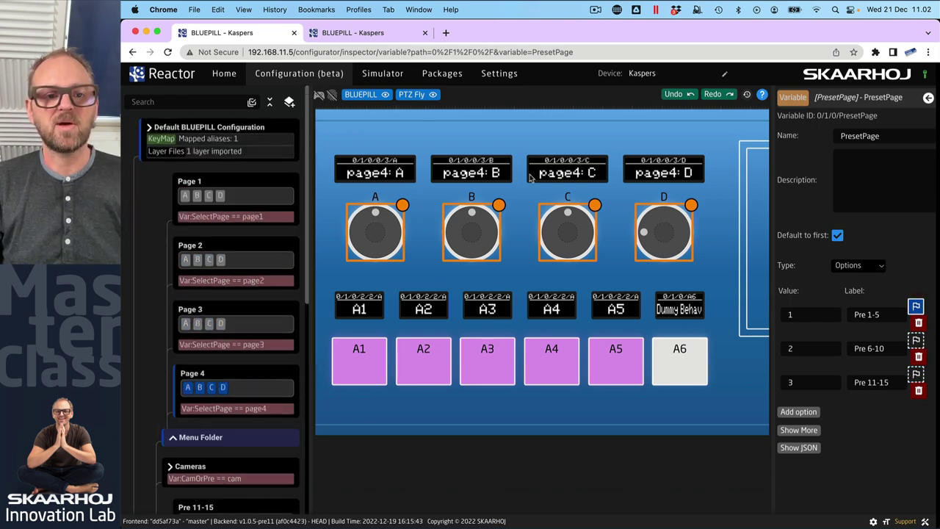
{"action": "scroll", "coordinate": [210, 371], "scroll_direction": "down", "scroll_amount": 5}
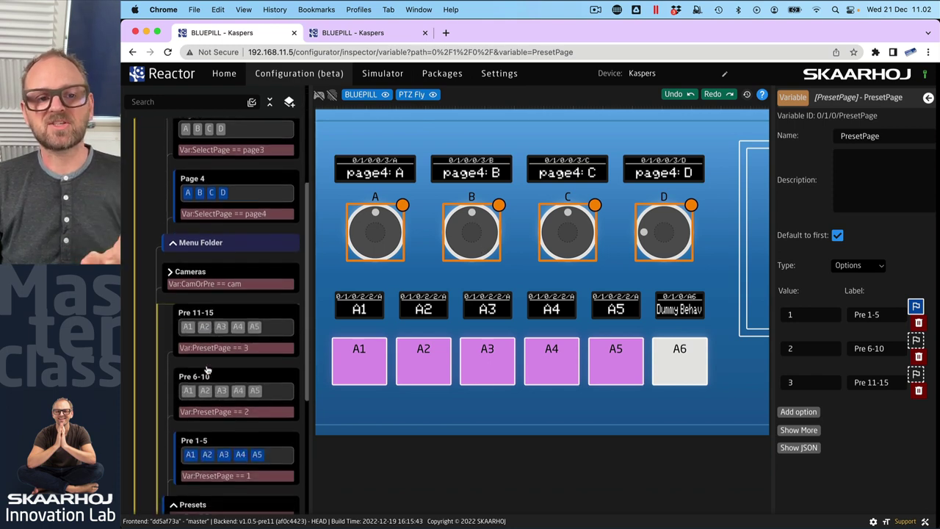
{"action": "scroll", "coordinate": [213, 371], "scroll_direction": "down", "scroll_amount": 3}
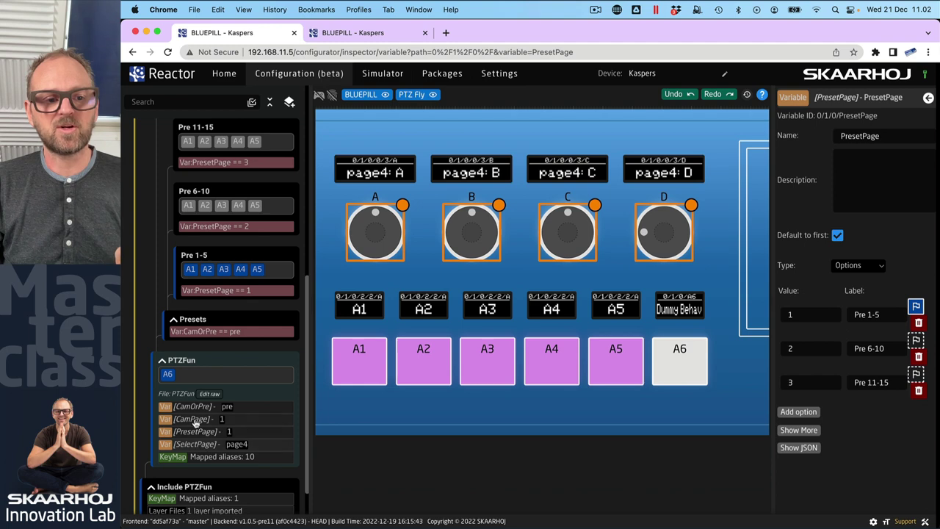
{"action": "left_click", "coordinate": [195, 445]}
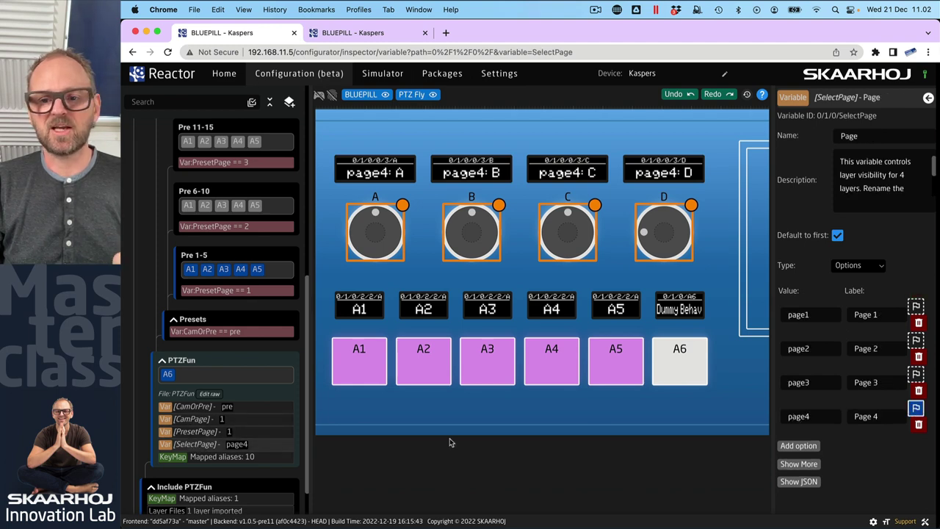
{"action": "left_click", "coordinate": [915, 374]}
{"action": "left_click", "coordinate": [916, 340]}
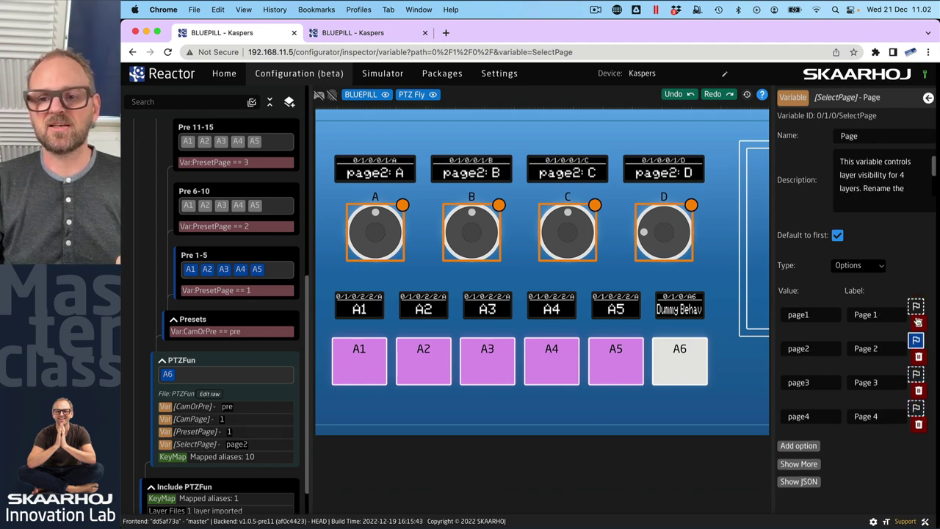
{"action": "left_click", "coordinate": [915, 306]}
{"action": "left_click", "coordinate": [916, 340]}
Review the actions available for the Menu Folder layer and for encoder D on Page 2
{"action": "scroll", "coordinate": [198, 293], "scroll_direction": "up", "scroll_amount": 8}
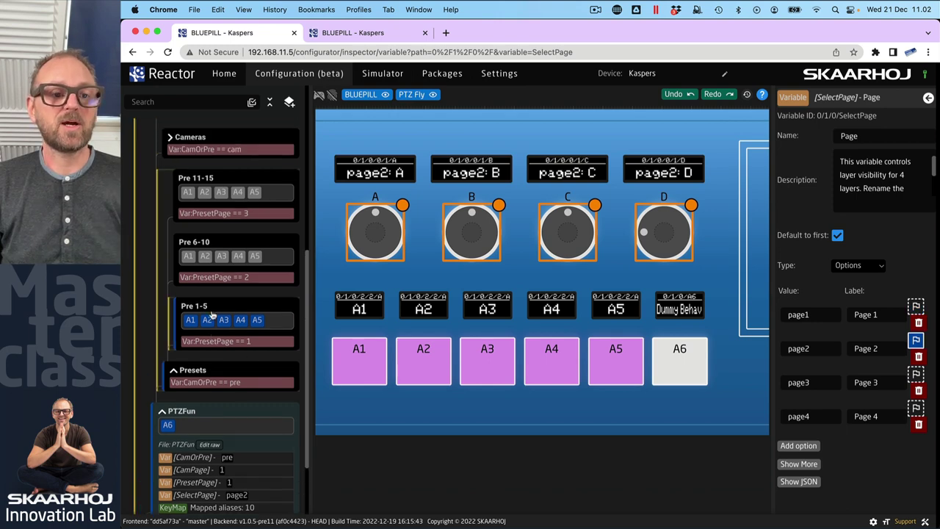
{"action": "scroll", "coordinate": [198, 294], "scroll_direction": "up", "scroll_amount": 5}
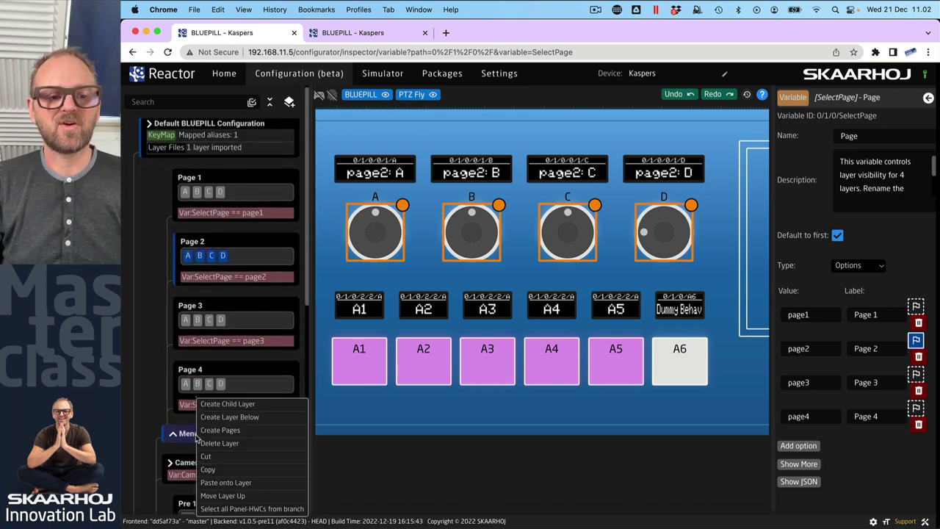
{"action": "right_click", "coordinate": [196, 435]}
{"action": "left_click", "coordinate": [503, 403]}
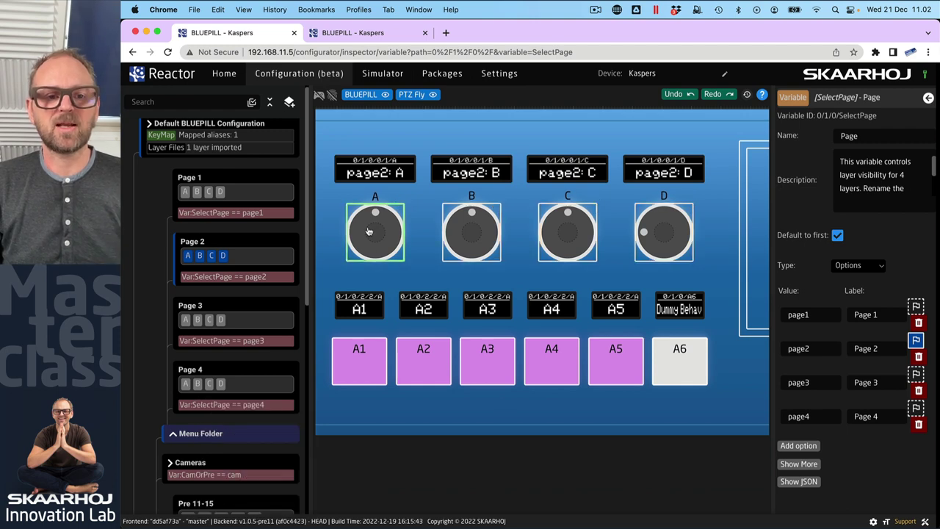
{"action": "left_click", "coordinate": [674, 238]}
{"action": "right_click", "coordinate": [674, 234]}
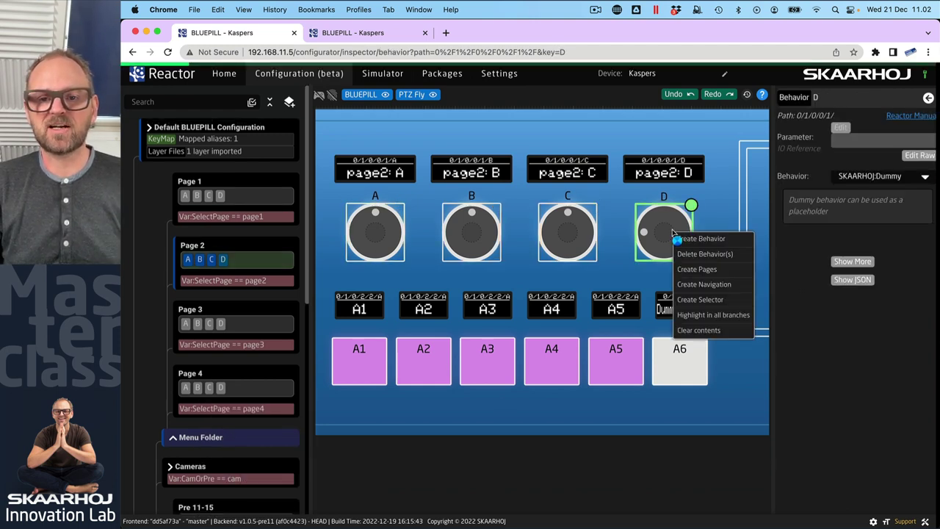
{"action": "left_click", "coordinate": [466, 268]}
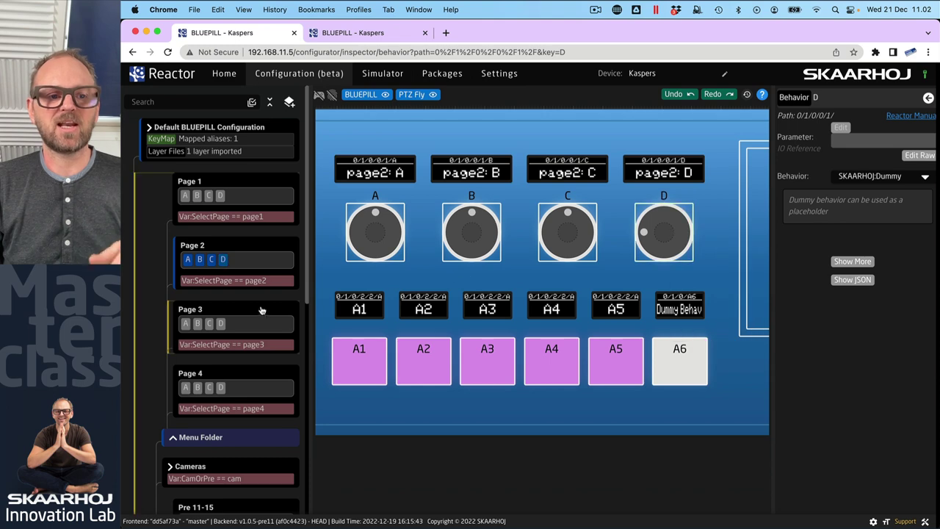
Collapse the Menu Folder and Presets branches, and open the A6 behavior of the PTZFun layer for editing
{"action": "left_click", "coordinate": [179, 439]}
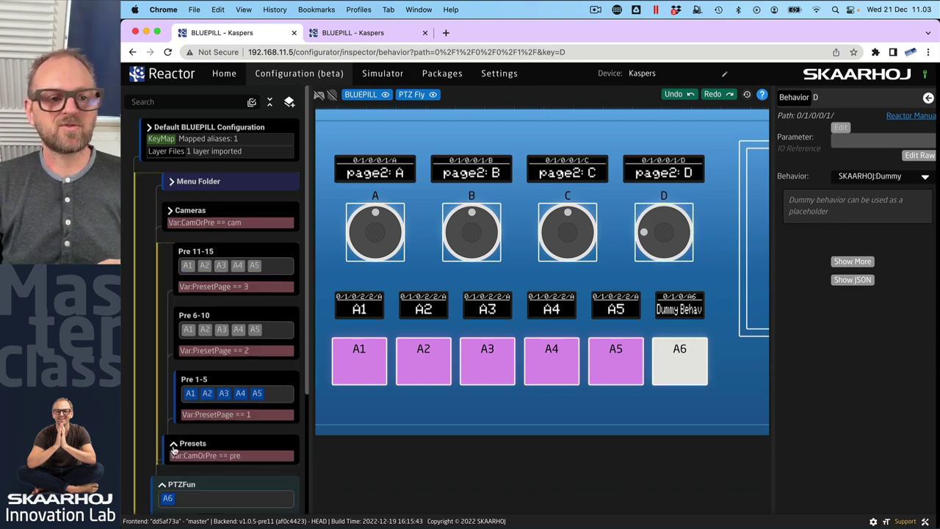
{"action": "left_click", "coordinate": [173, 443]}
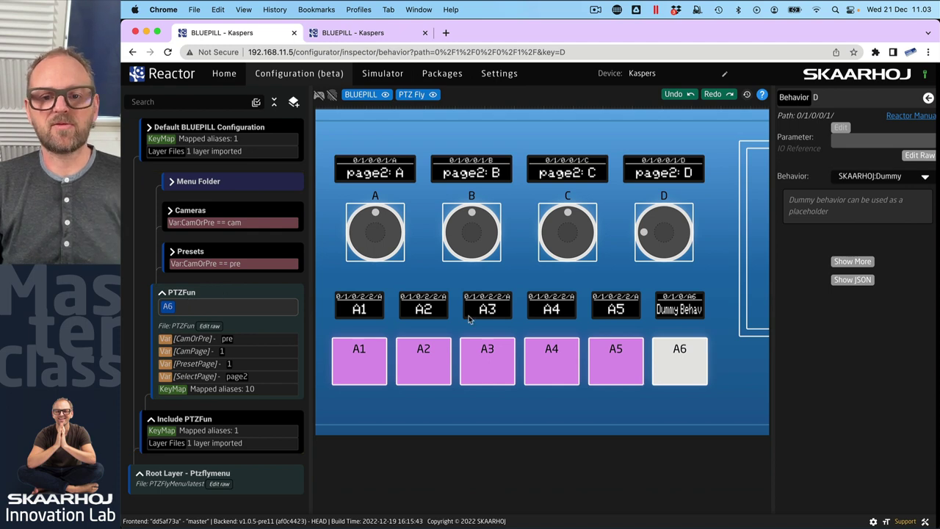
{"action": "scroll", "coordinate": [726, 361], "scroll_direction": "up", "scroll_amount": 2}
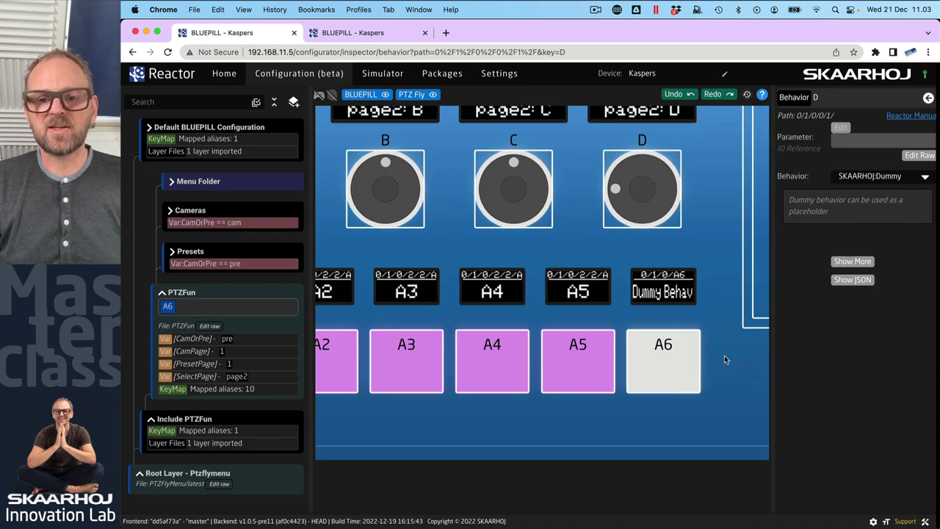
{"action": "scroll", "coordinate": [715, 359], "scroll_direction": "right", "scroll_amount": 4}
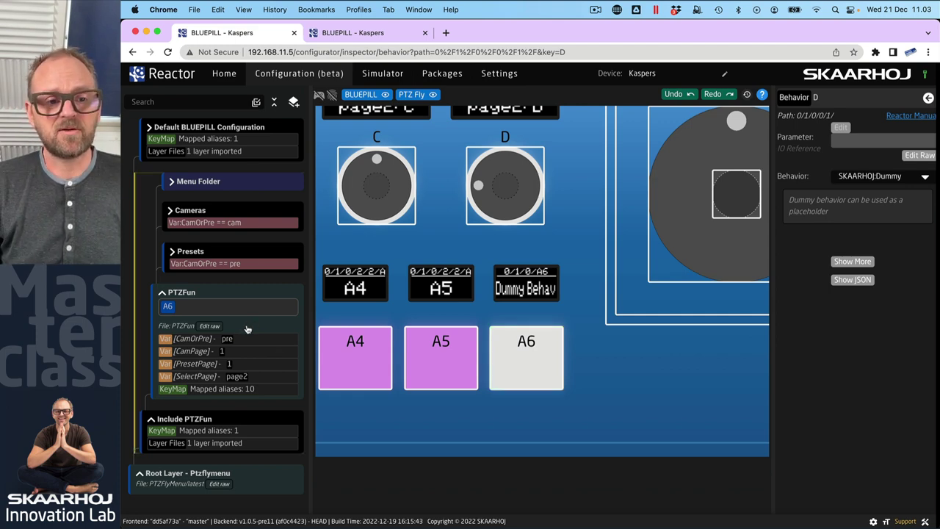
{"action": "left_click", "coordinate": [247, 329]}
{"action": "left_click", "coordinate": [171, 310]}
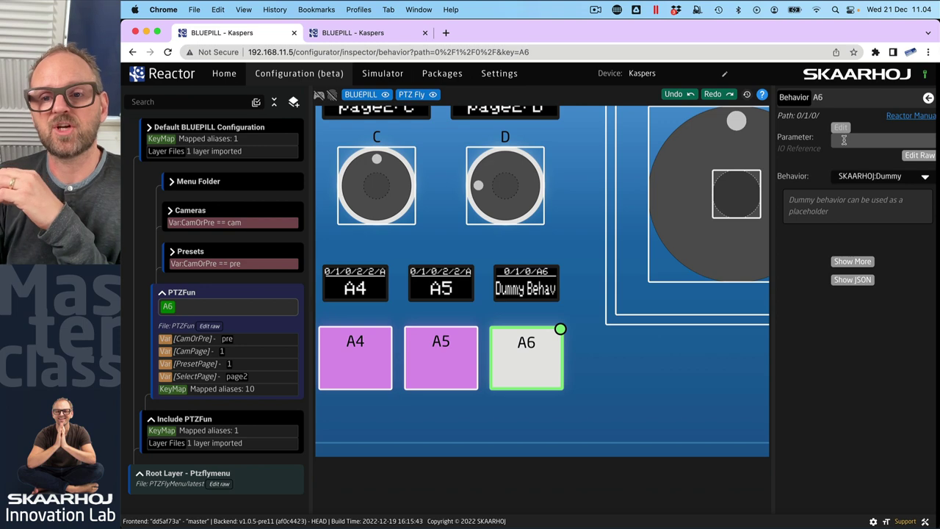
Set the A6 parent behavior to Empty and reveal its additional settings
{"action": "left_click", "coordinate": [876, 177]}
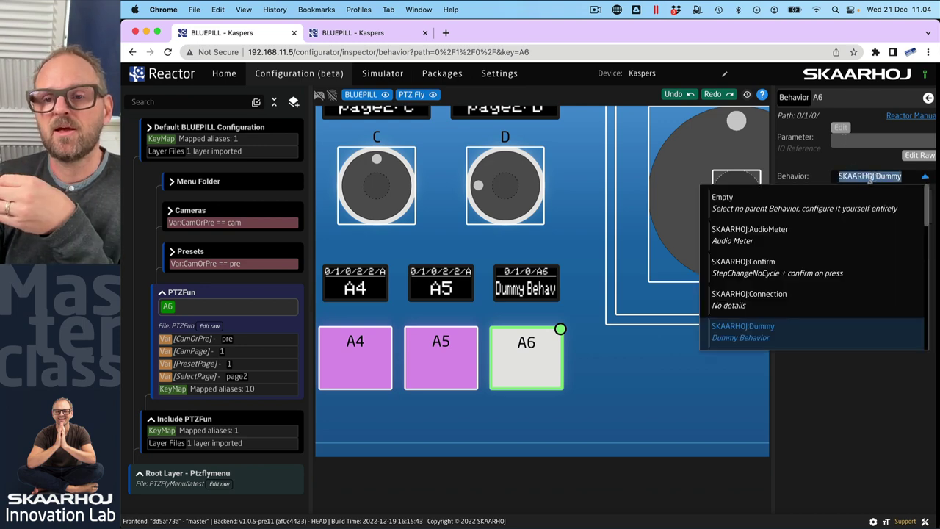
{"action": "left_click", "coordinate": [732, 199]}
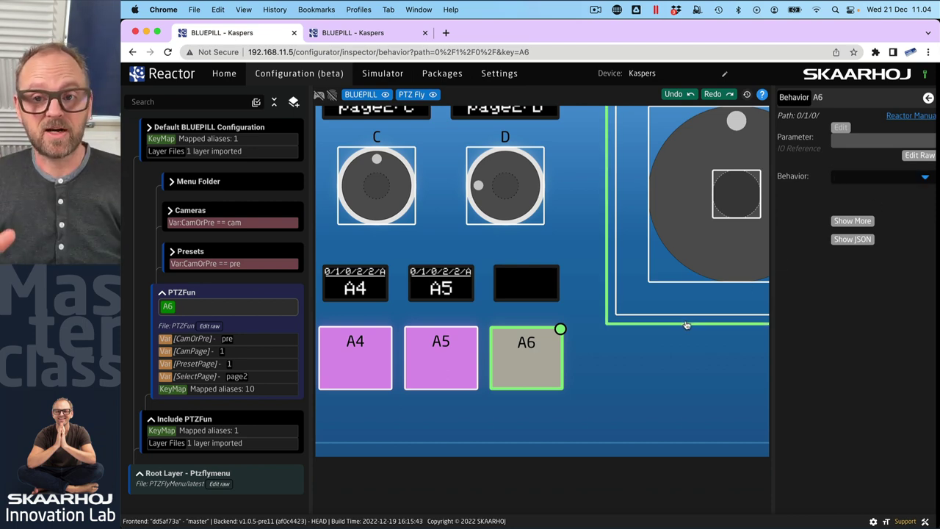
{"action": "left_click", "coordinate": [863, 221]}
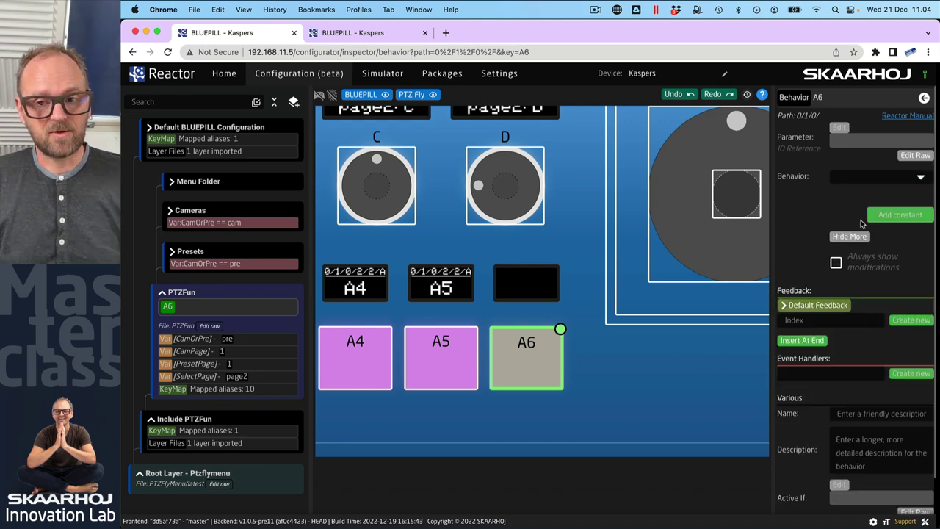
Add a title reading MENU to the default feedback of A6
{"action": "left_click", "coordinate": [784, 308]}
{"action": "scroll", "coordinate": [807, 331], "scroll_direction": "down", "scroll_amount": 6}
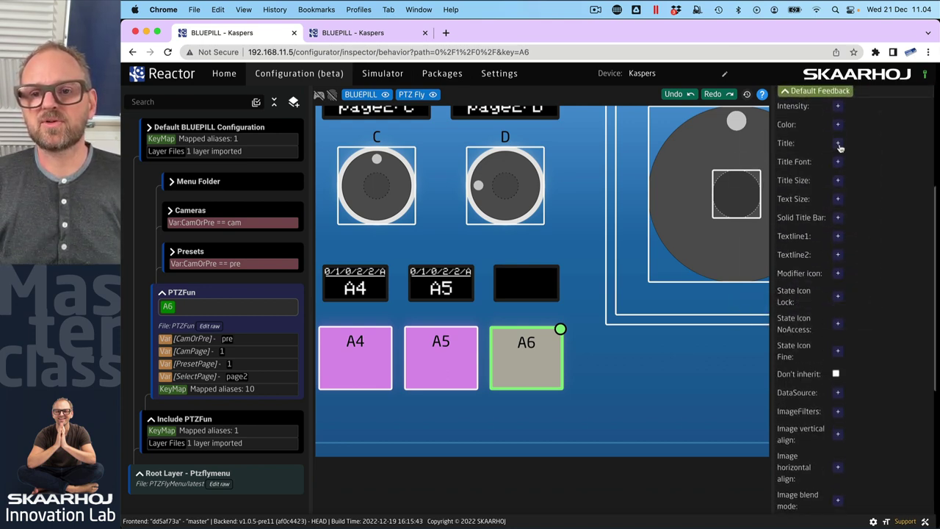
{"action": "left_click", "coordinate": [838, 144]}
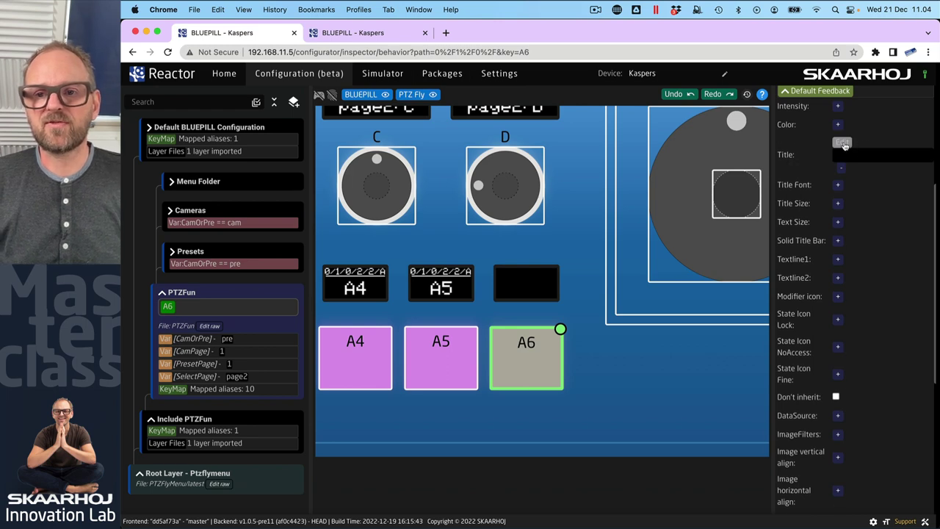
{"action": "left_click", "coordinate": [844, 144]}
{"action": "left_click", "coordinate": [466, 300]}
{"action": "type", "text": "ME"}
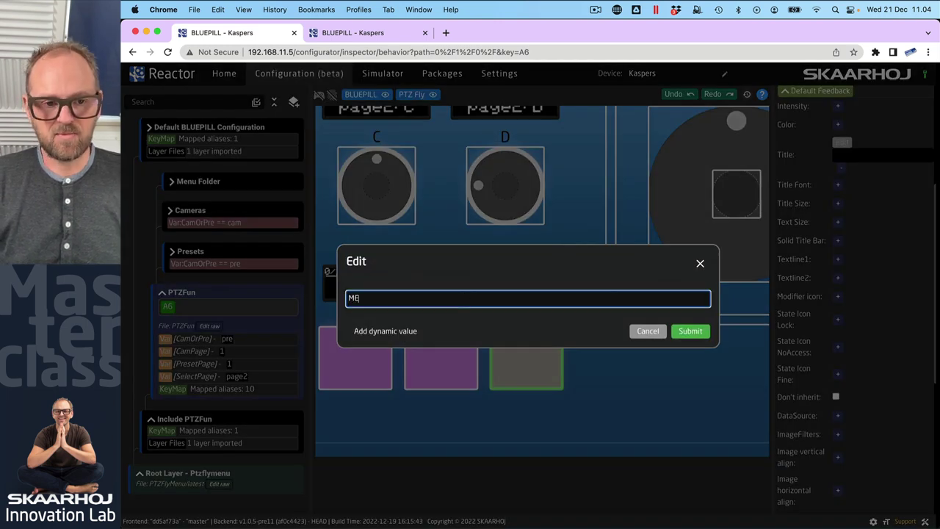
{"action": "type", "text": "NU"}
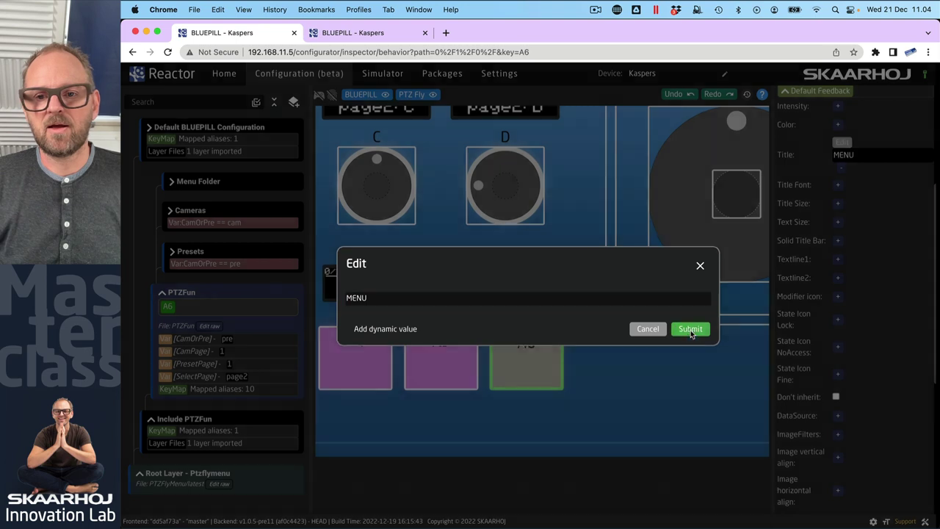
{"action": "left_click", "coordinate": [686, 331]}
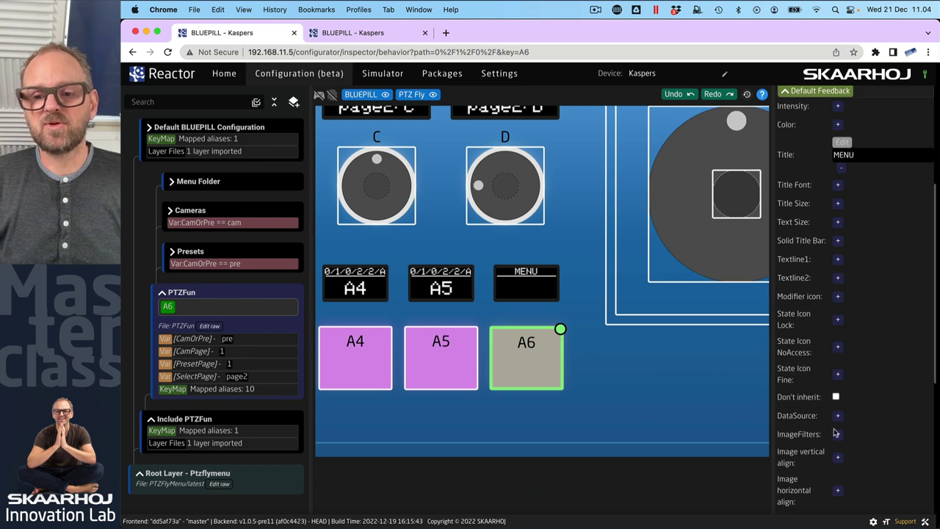
{"action": "scroll", "coordinate": [843, 423], "scroll_direction": "down", "scroll_amount": 3}
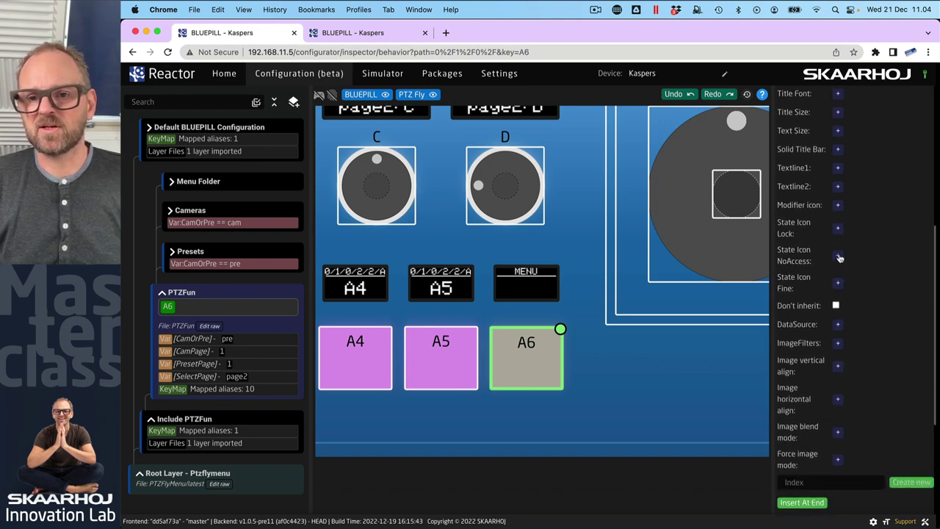
{"action": "scroll", "coordinate": [839, 321], "scroll_direction": "up", "scroll_amount": 2}
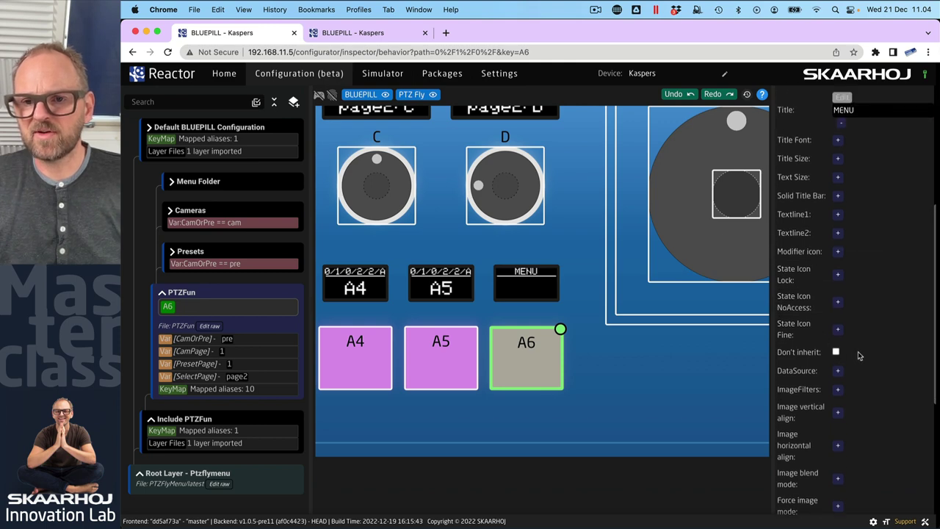
{"action": "left_click", "coordinate": [838, 251]}
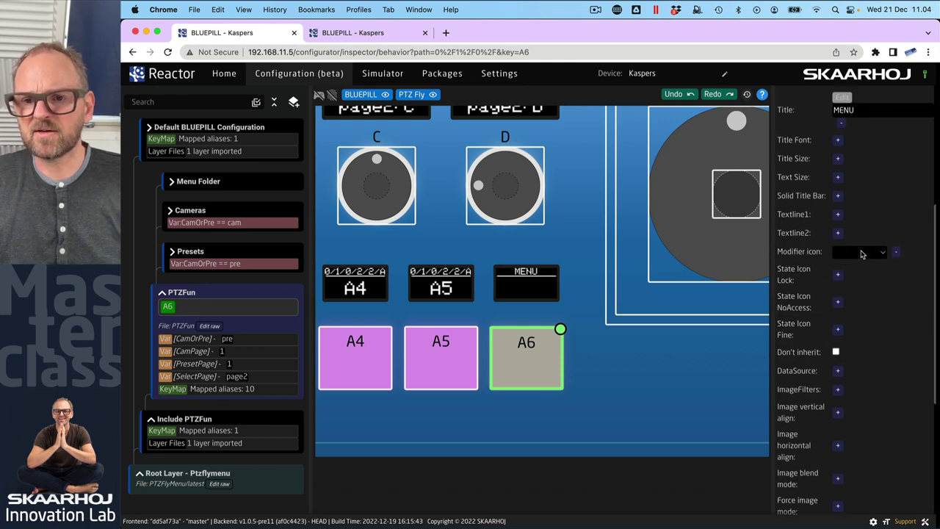
{"action": "left_click", "coordinate": [899, 253]}
Add an Icon data source to the A6 default feedback and choose the Nav-Menu-4Ways.png image
{"action": "scroll", "coordinate": [878, 342], "scroll_direction": "down", "scroll_amount": 2}
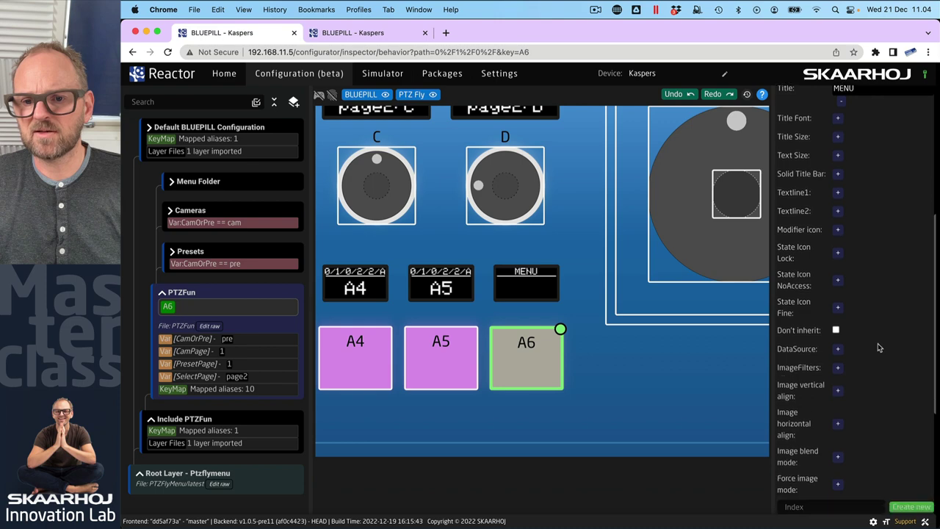
{"action": "left_click", "coordinate": [837, 326]}
{"action": "left_click", "coordinate": [868, 328]}
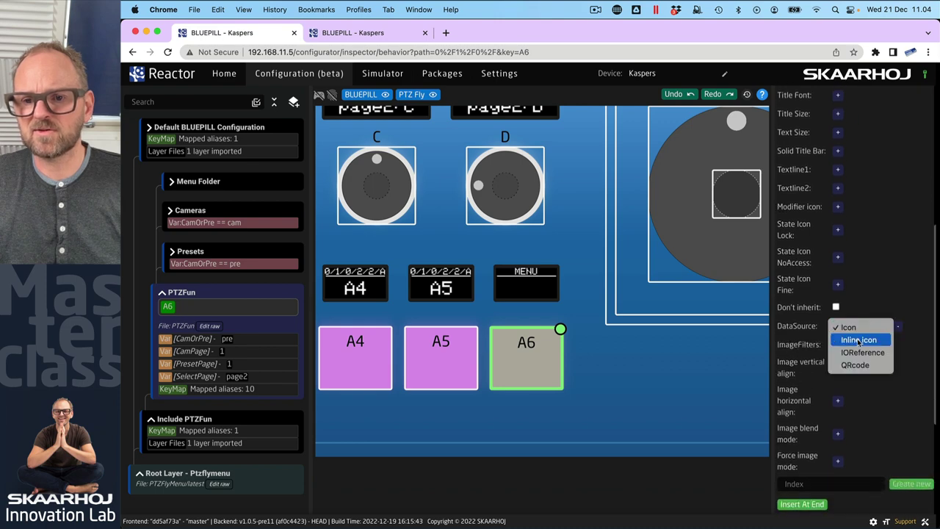
{"action": "left_click", "coordinate": [857, 341]}
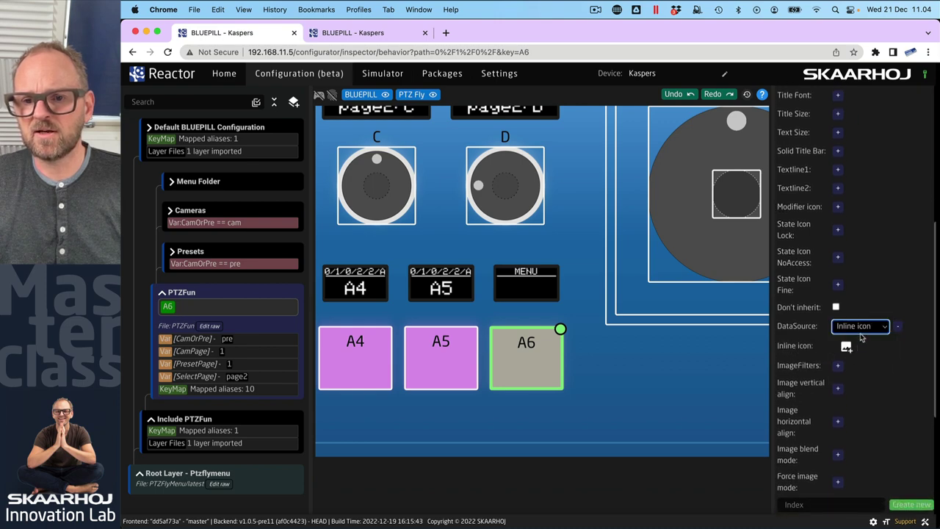
{"action": "left_click", "coordinate": [860, 327]}
{"action": "left_click", "coordinate": [853, 313]}
{"action": "left_click", "coordinate": [846, 347]}
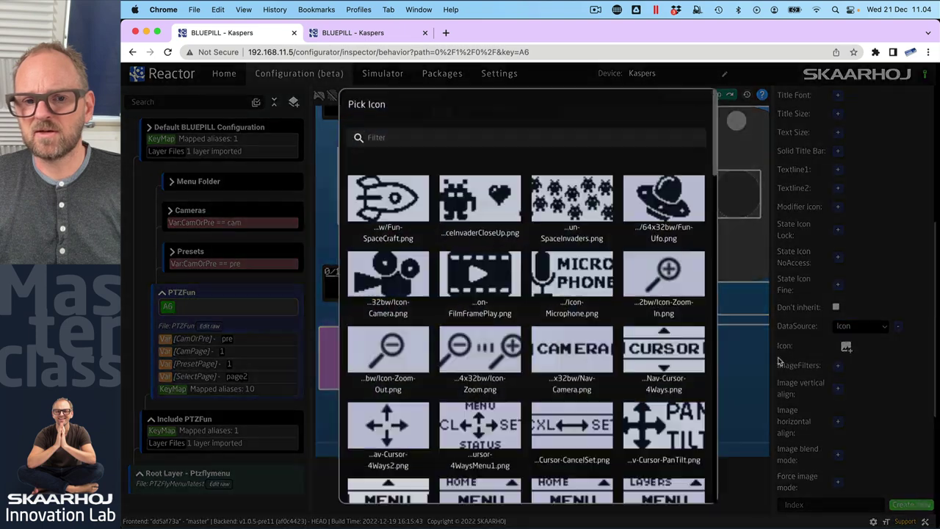
{"action": "scroll", "coordinate": [496, 332], "scroll_direction": "down", "scroll_amount": 5}
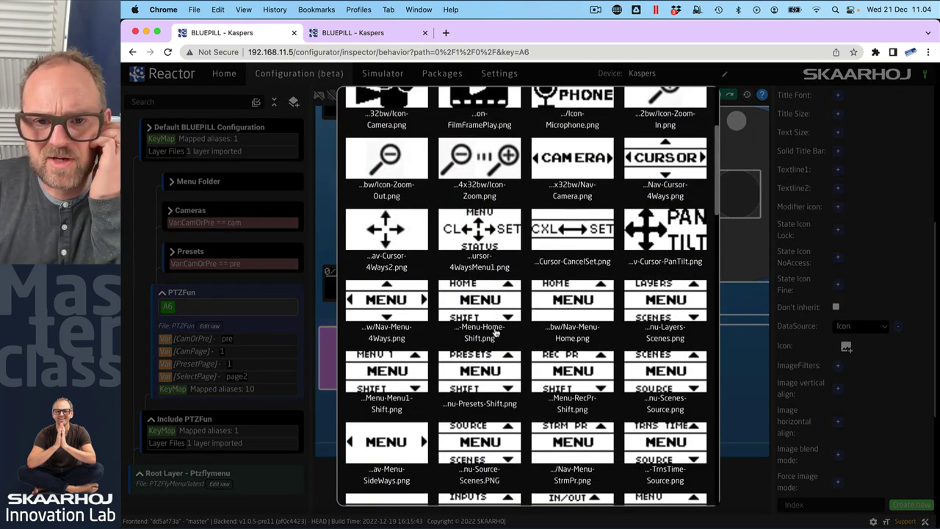
{"action": "left_click", "coordinate": [383, 296]}
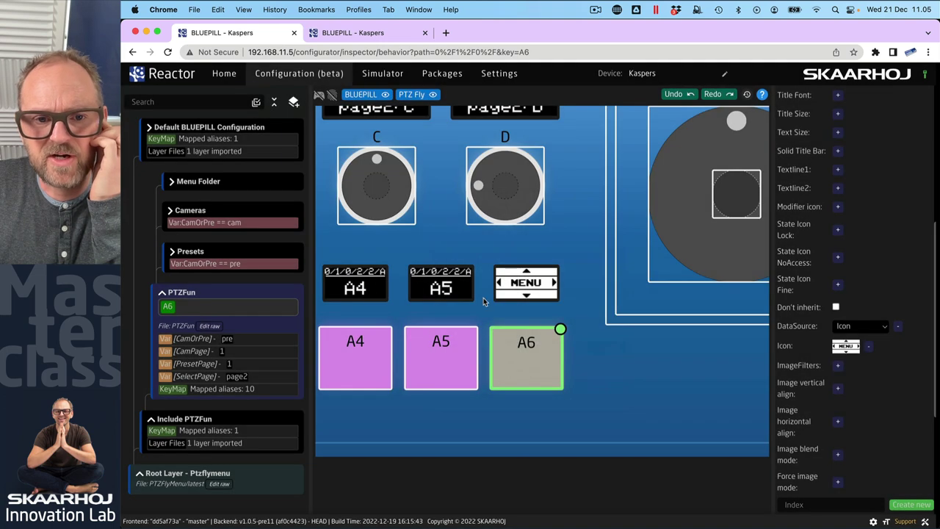
Apply the Invert image filter to the menu icon in the default feedback
{"action": "left_click", "coordinate": [838, 369]}
{"action": "left_click", "coordinate": [858, 365]}
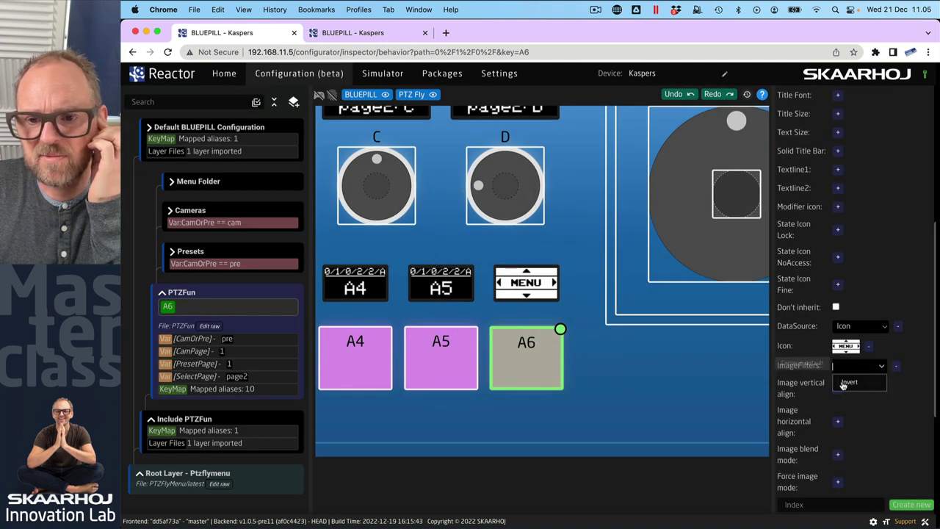
{"action": "left_click", "coordinate": [858, 384]}
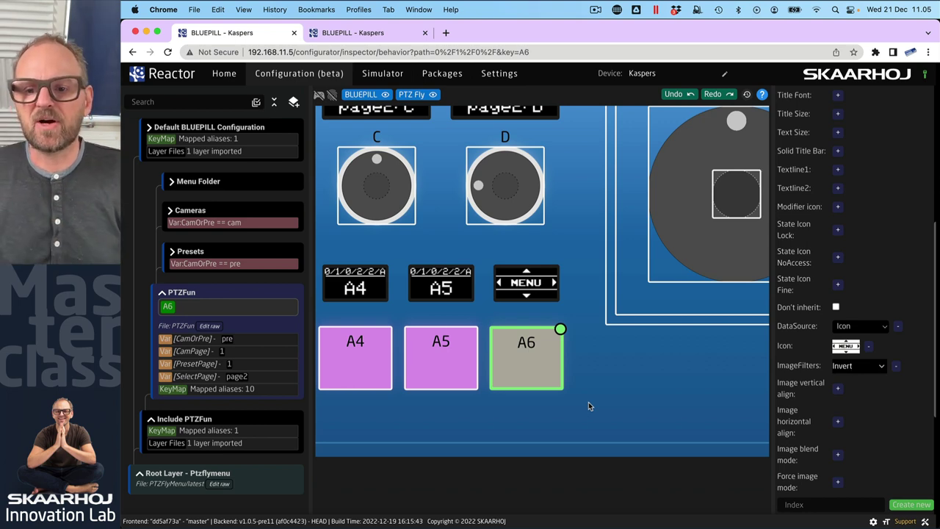
Add a color to the A6 default feedback, trying CYAN before choosing ICE
{"action": "scroll", "coordinate": [887, 205], "scroll_direction": "up", "scroll_amount": 2}
{"action": "scroll", "coordinate": [887, 206], "scroll_direction": "up", "scroll_amount": 3}
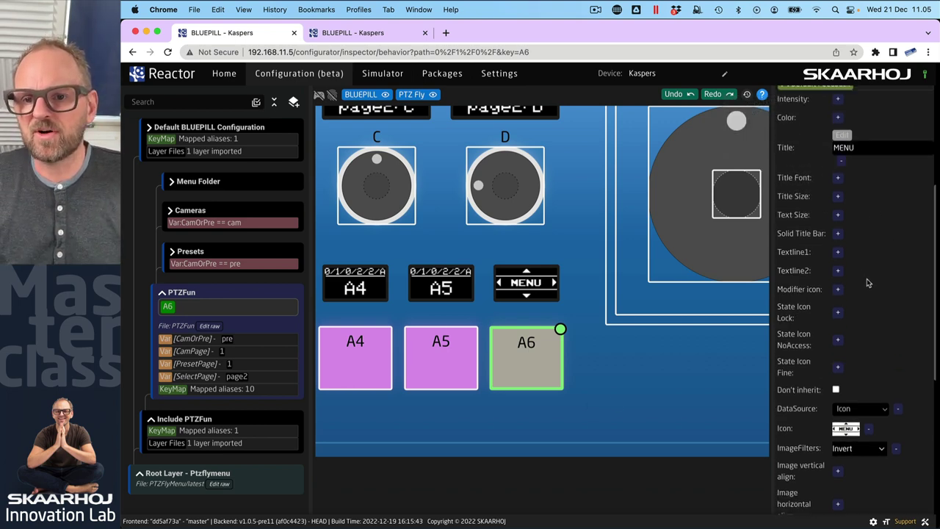
{"action": "left_click", "coordinate": [839, 162]}
{"action": "left_click", "coordinate": [872, 167]}
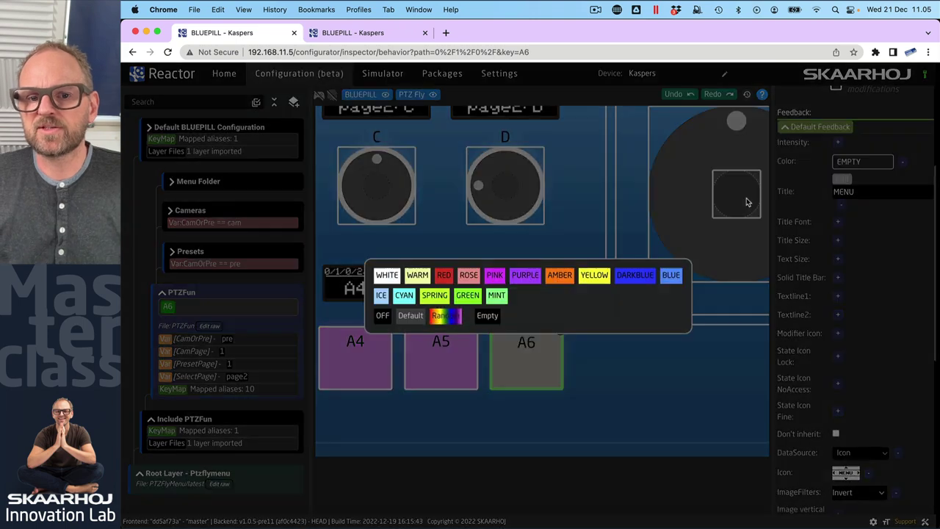
{"action": "left_click", "coordinate": [404, 296]}
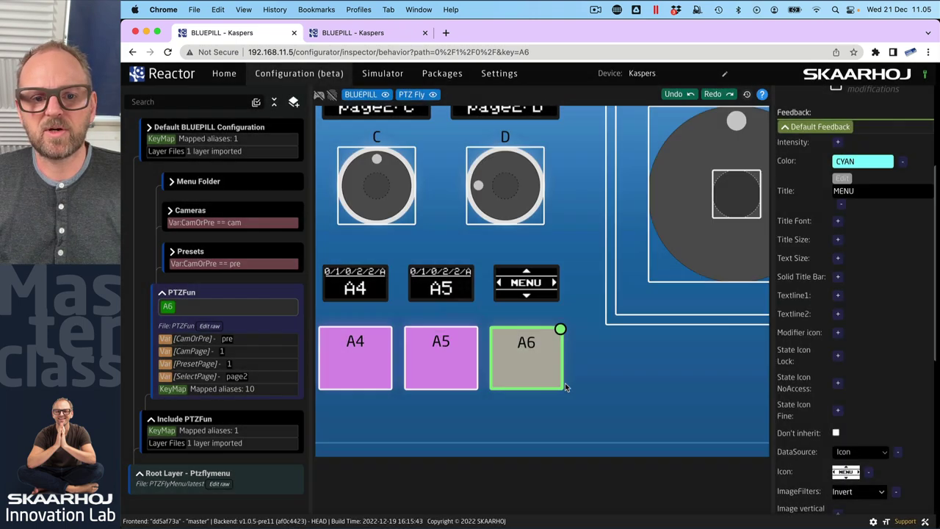
{"action": "left_click", "coordinate": [866, 166]}
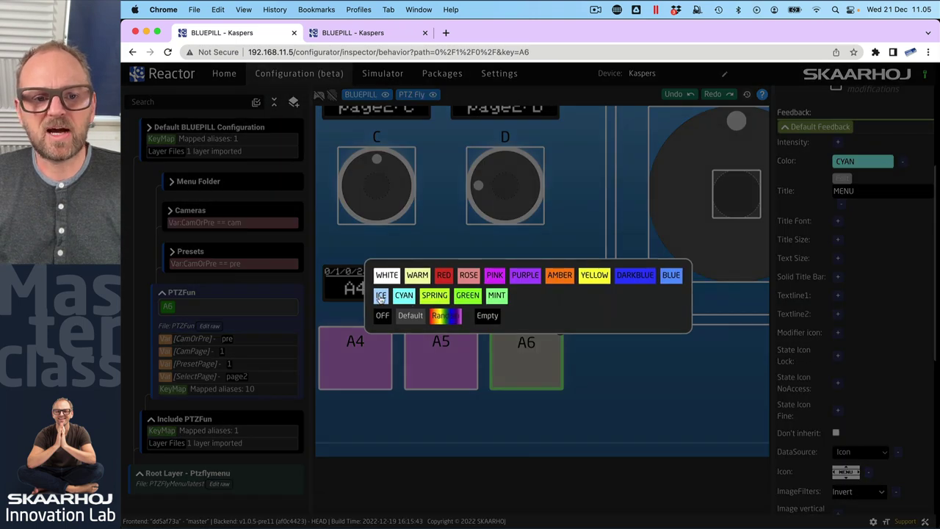
{"action": "left_click", "coordinate": [380, 296]}
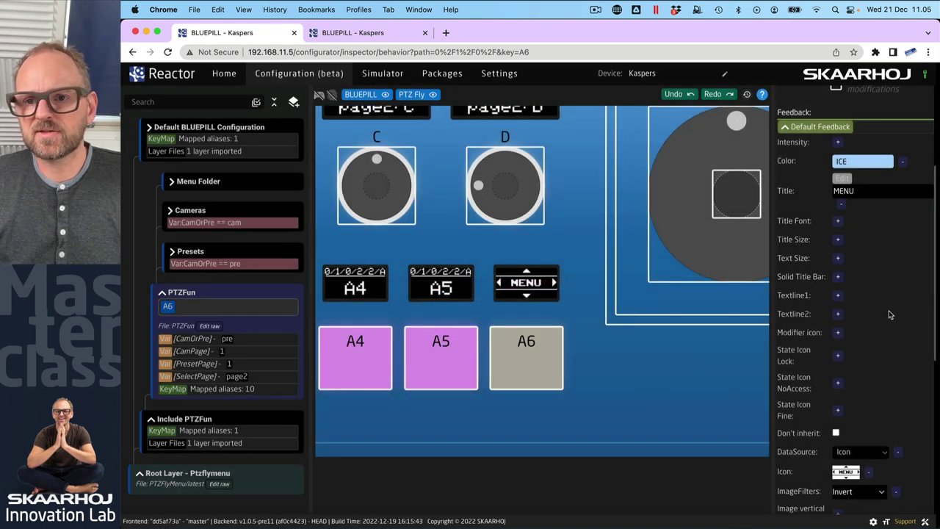
Add an intensity to the A6 default feedback and set it to Dimmed
{"action": "scroll", "coordinate": [889, 314], "scroll_direction": "down", "scroll_amount": 2}
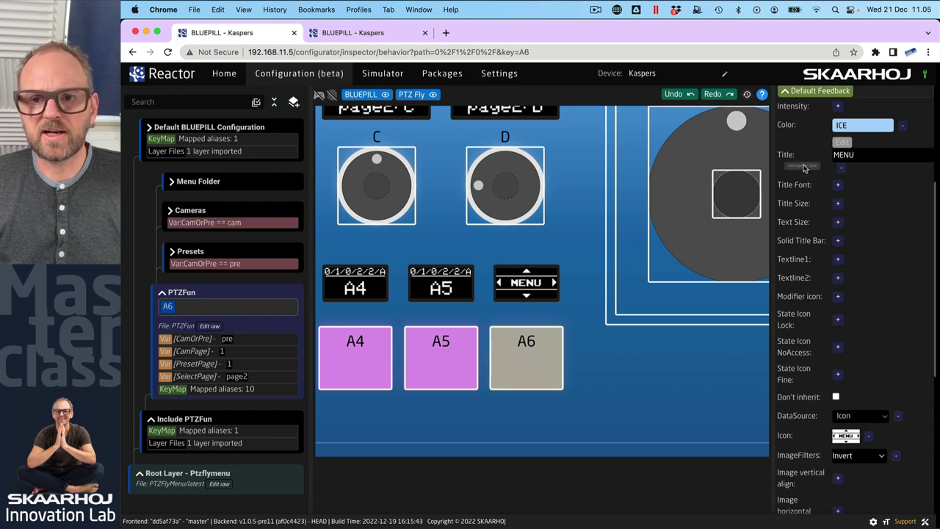
{"action": "left_click", "coordinate": [838, 106]}
{"action": "left_click", "coordinate": [856, 107]}
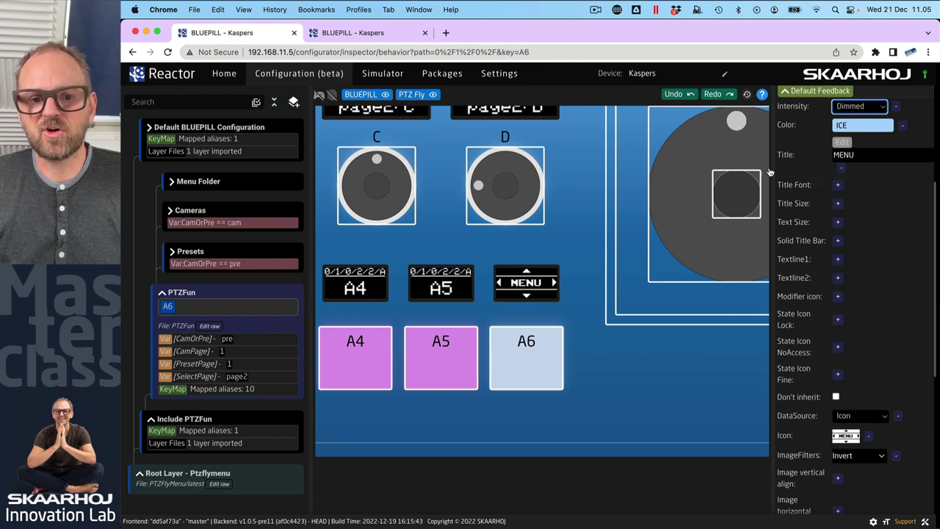
{"action": "left_click", "coordinate": [854, 107]}
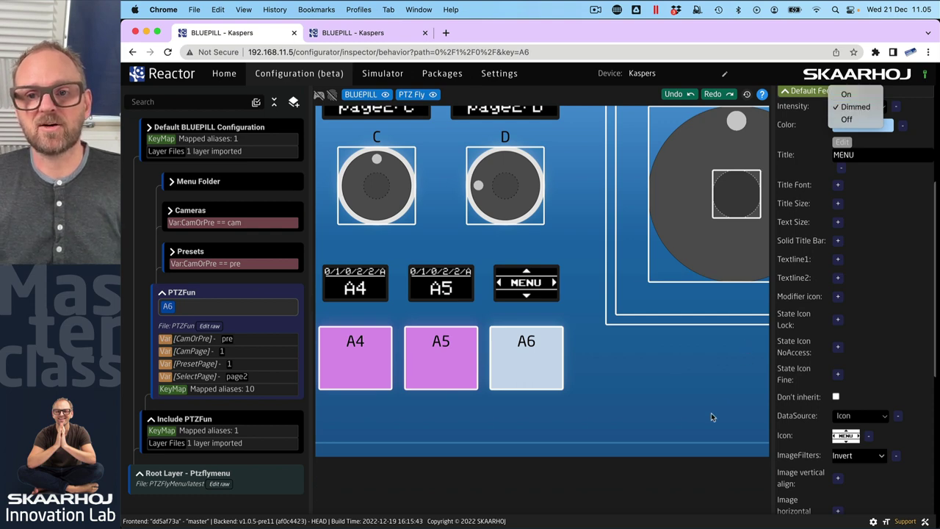
{"action": "left_click", "coordinate": [670, 406]}
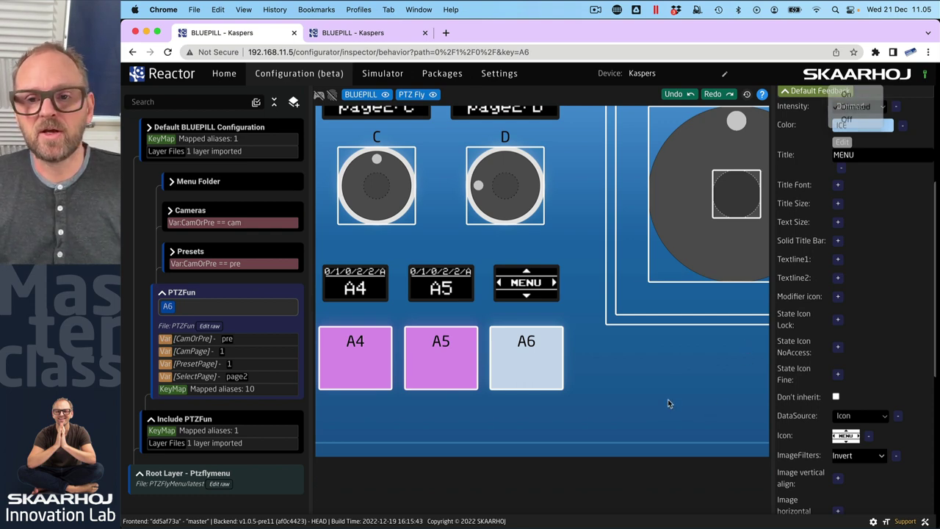
Collapse the default feedback and create a conditional feedback with index 10 for A6
{"action": "left_click", "coordinate": [784, 91]}
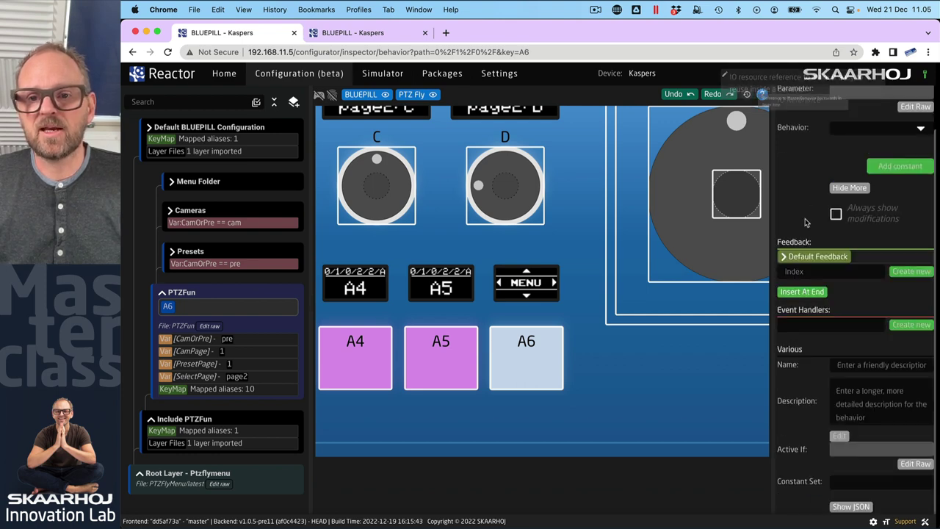
{"action": "left_click", "coordinate": [802, 271]}
{"action": "type", "text": "10"}
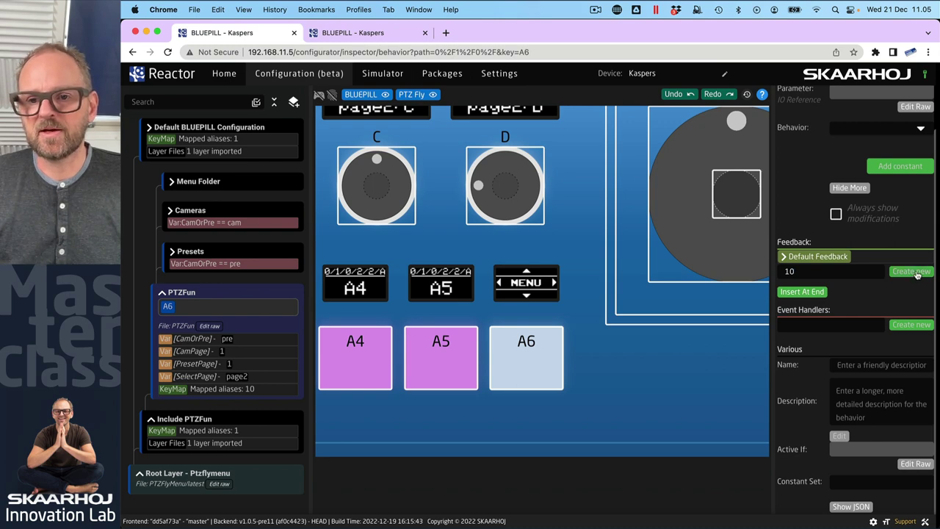
{"action": "left_click", "coordinate": [911, 272]}
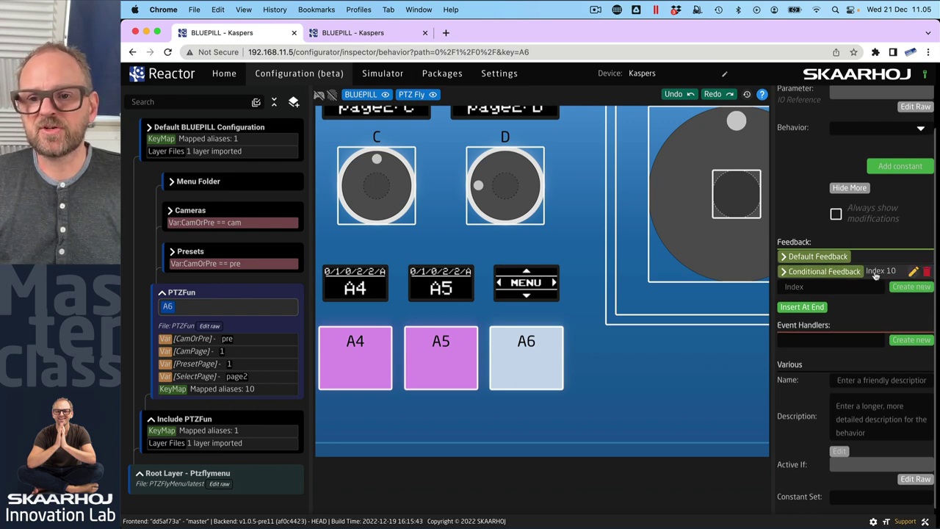
Expand the index 10 conditional feedback and set its intensity to On
{"action": "left_click", "coordinate": [785, 271]}
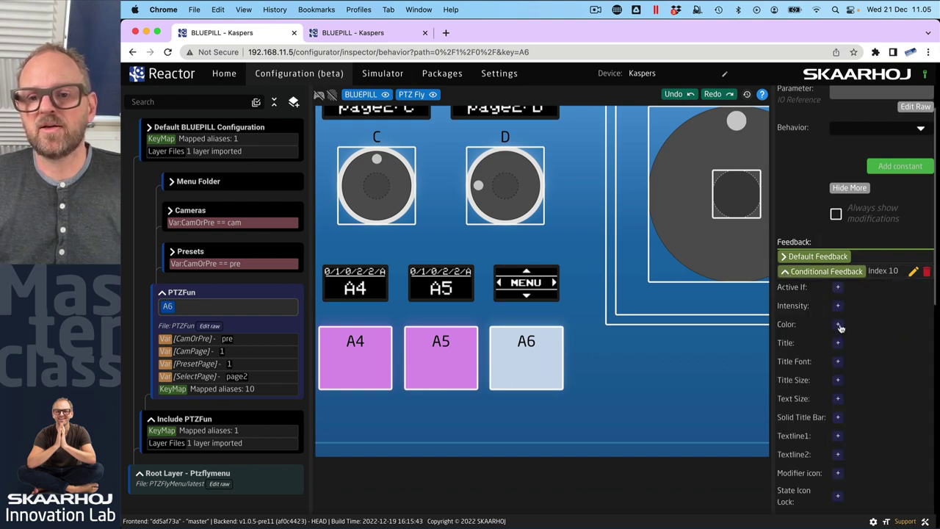
{"action": "left_click", "coordinate": [837, 307]}
{"action": "left_click", "coordinate": [841, 309]}
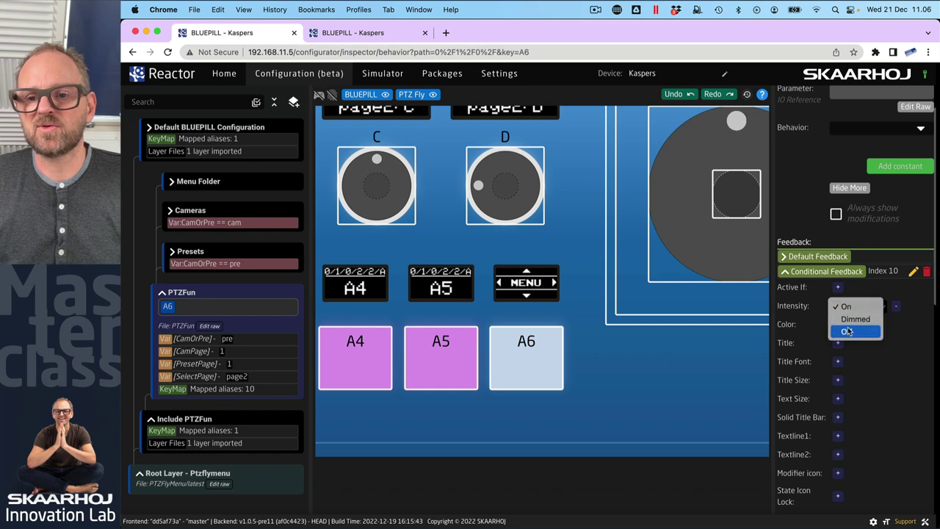
{"action": "left_click", "coordinate": [848, 307]}
{"action": "left_click", "coordinate": [837, 288]}
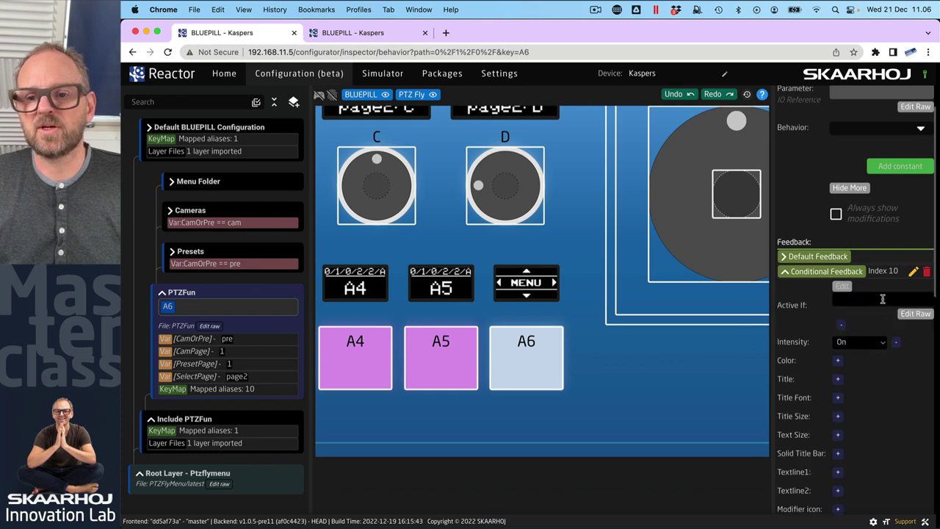
{"action": "left_click", "coordinate": [842, 286]}
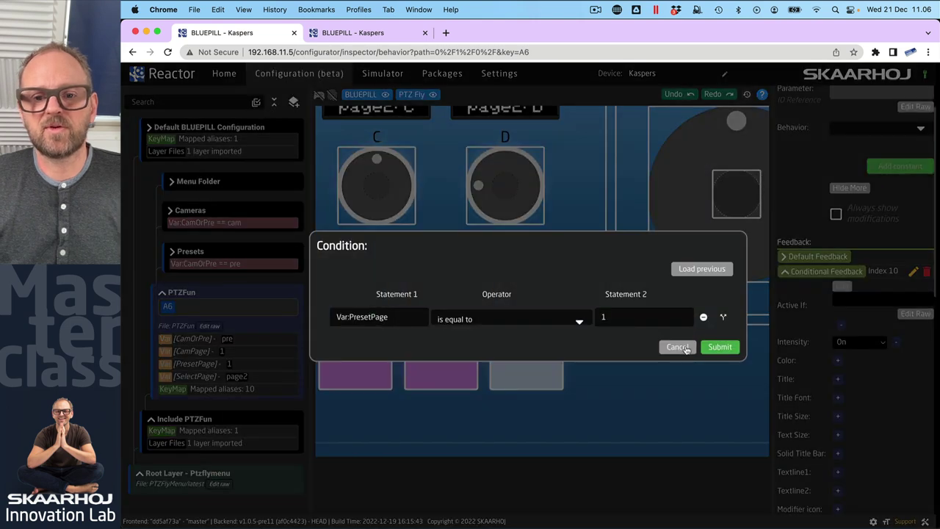
{"action": "left_click", "coordinate": [677, 347]}
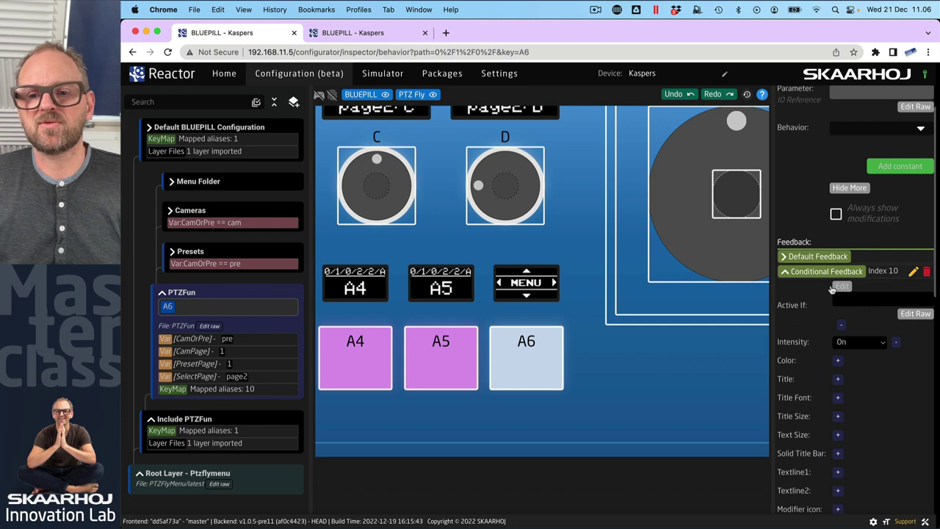
Collapse and delete the index 10 conditional feedback from A6
{"action": "left_click", "coordinate": [784, 272]}
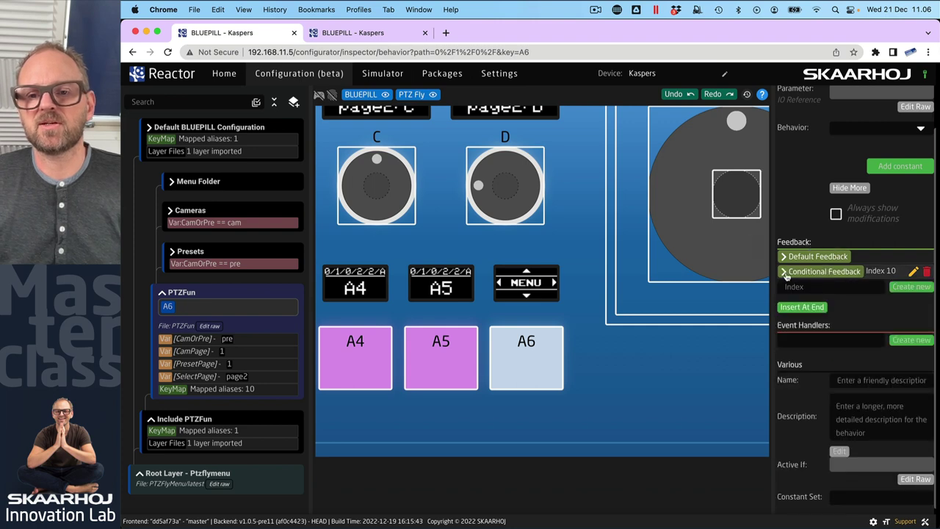
{"action": "left_click", "coordinate": [926, 271]}
Create a Binary (Button) event handler togglecampre for A6 with type ActDown, edge filter Bottom and set mode Cycle Up and Roll Over
{"action": "left_click", "coordinate": [811, 324]}
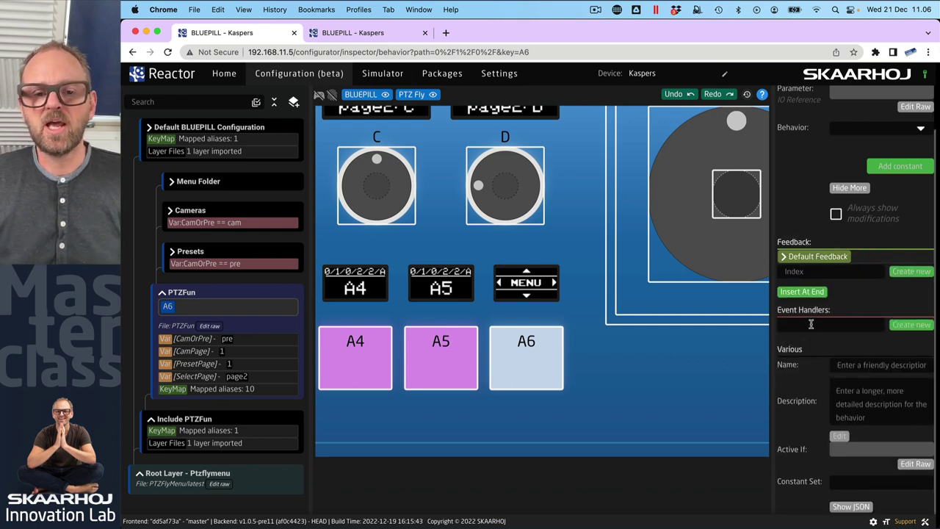
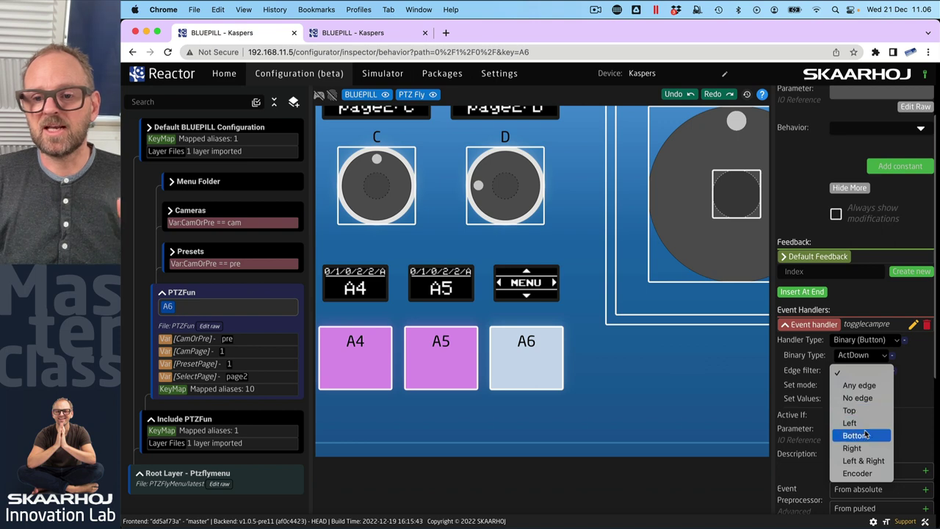
{"action": "left_click", "coordinate": [865, 437]}
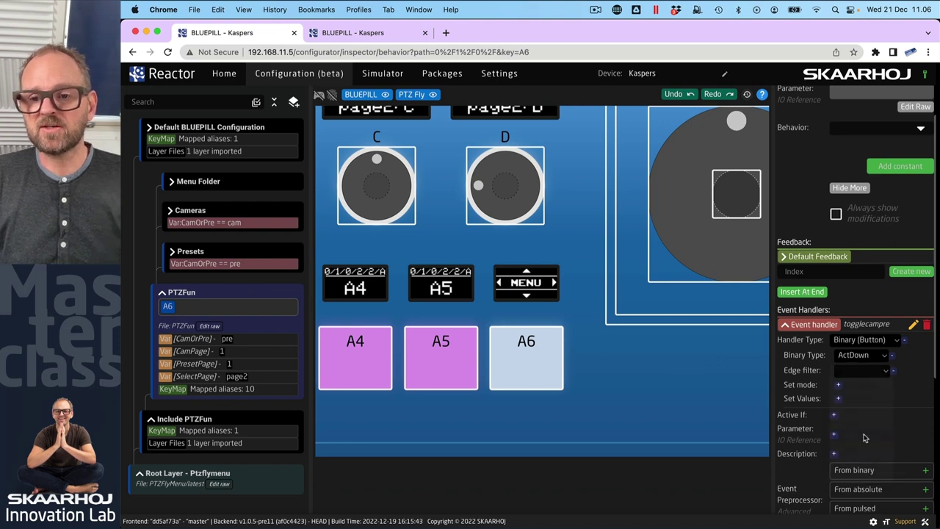
{"action": "left_click", "coordinate": [838, 386]}
{"action": "left_click", "coordinate": [863, 392]}
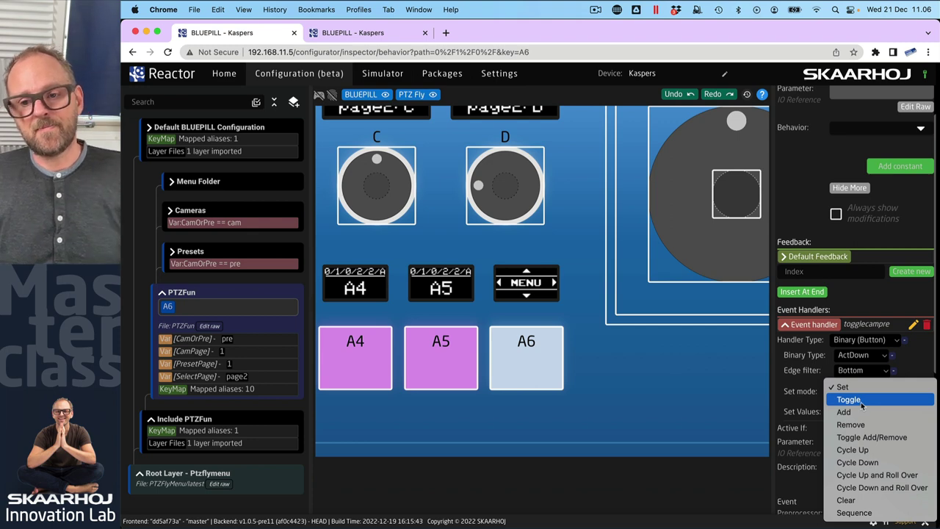
{"action": "left_click", "coordinate": [892, 475]}
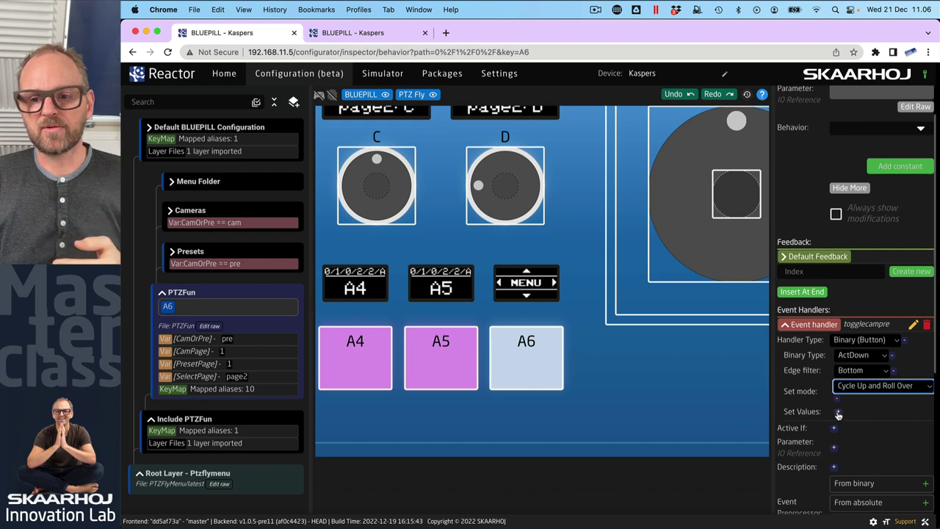
Add set values to the togglecampre handler, using the variable CamOrPre with the modifier All
{"action": "left_click", "coordinate": [838, 413]}
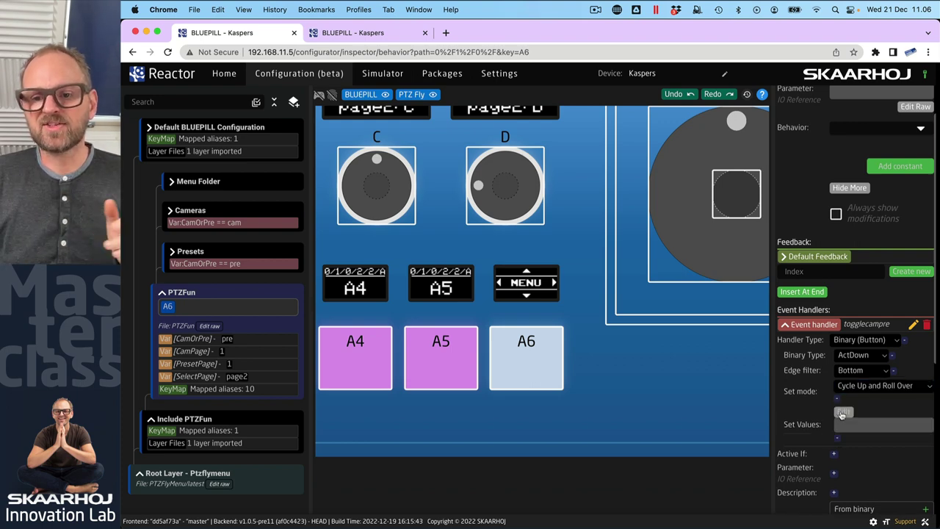
{"action": "left_click", "coordinate": [841, 413]}
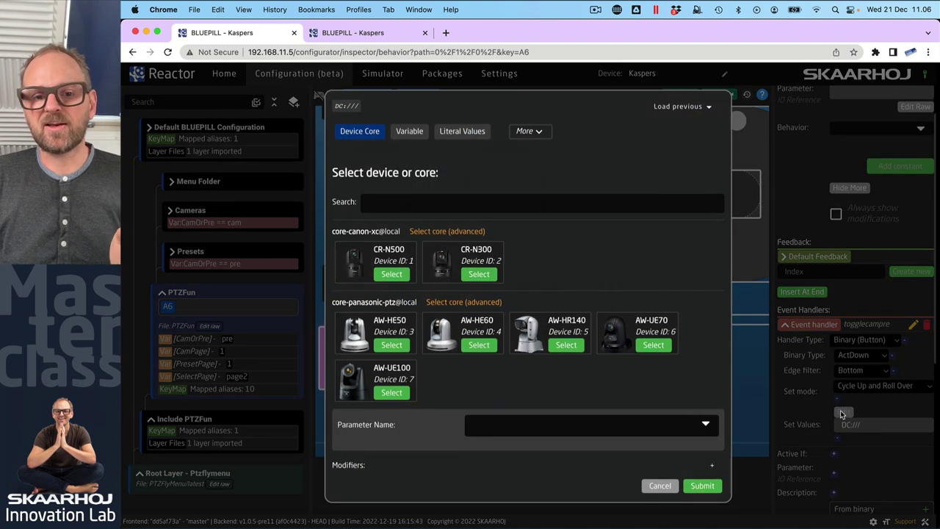
{"action": "left_click", "coordinate": [410, 131]}
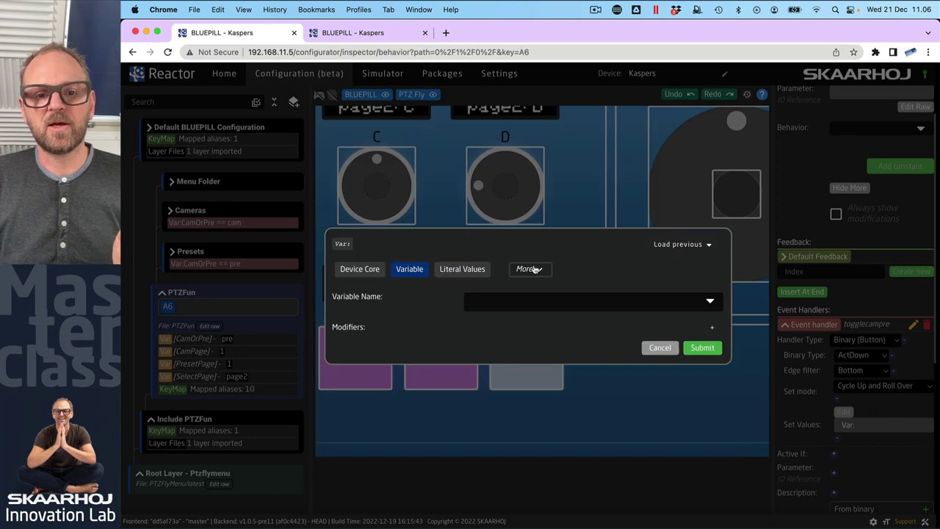
{"action": "left_click", "coordinate": [569, 303]}
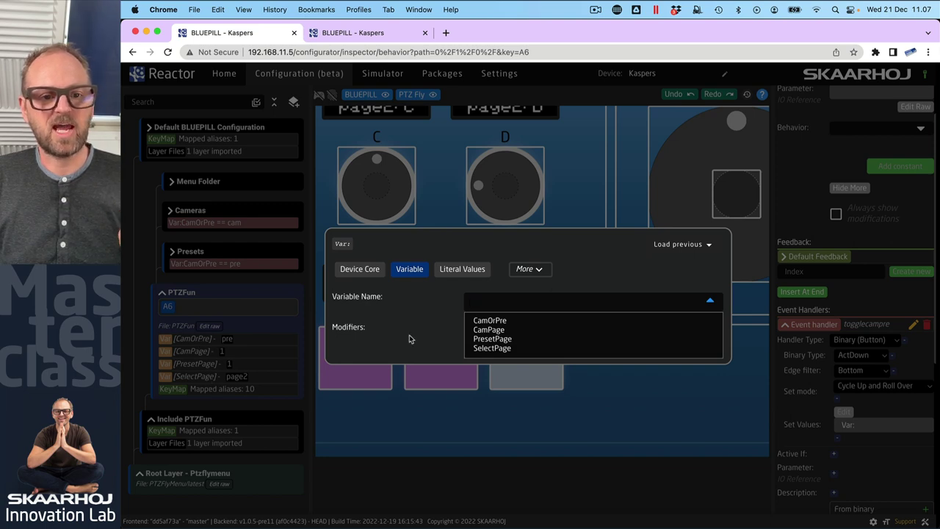
{"action": "left_click", "coordinate": [490, 321]}
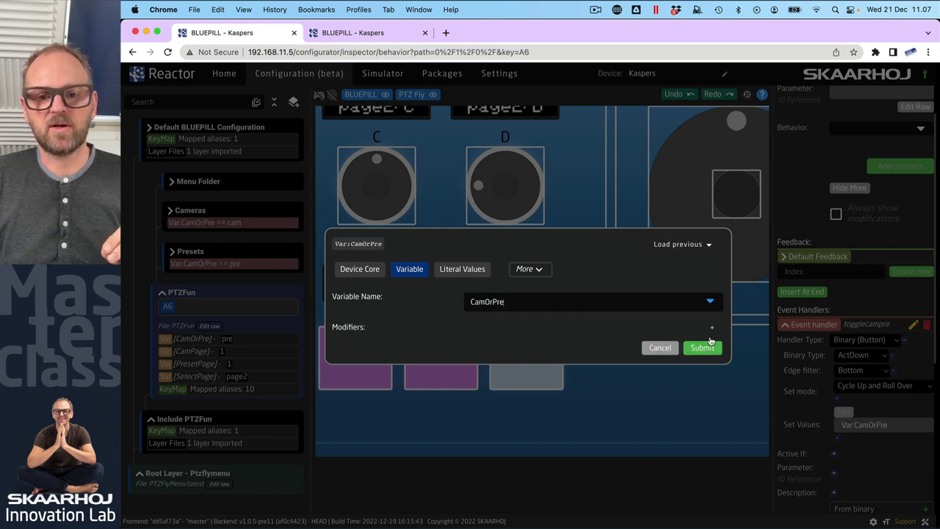
{"action": "left_click", "coordinate": [711, 330]}
{"action": "type", "text": "All"}
{"action": "left_click", "coordinate": [703, 349]}
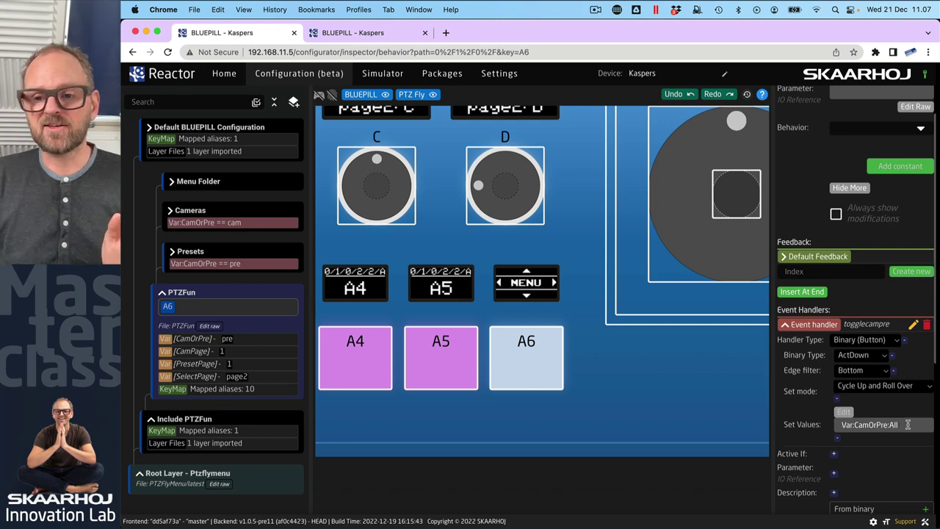
{"action": "left_click_drag", "start_coordinate": [894, 424], "coordinate": [836, 425]}
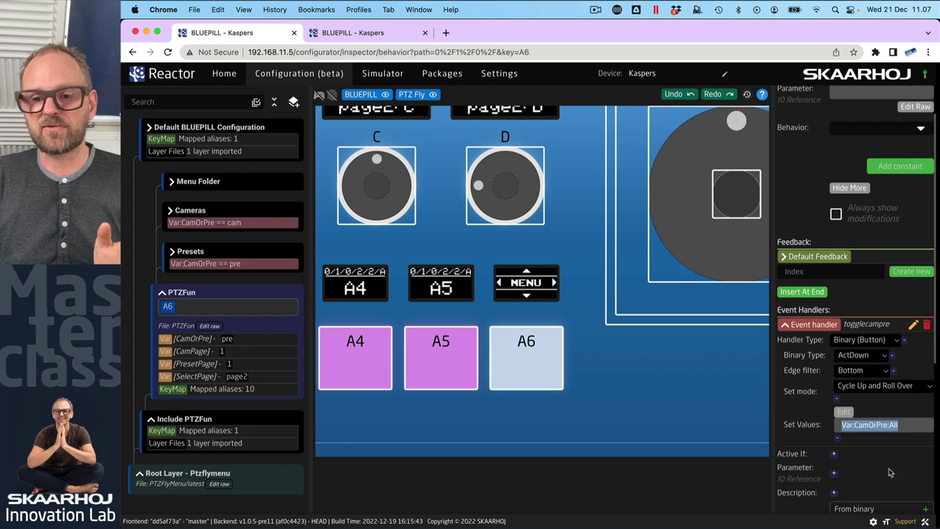
Add a parameter reference to the togglecampre handler pointing to the variable CamOrPre
{"action": "scroll", "coordinate": [887, 470], "scroll_direction": "down", "scroll_amount": 2}
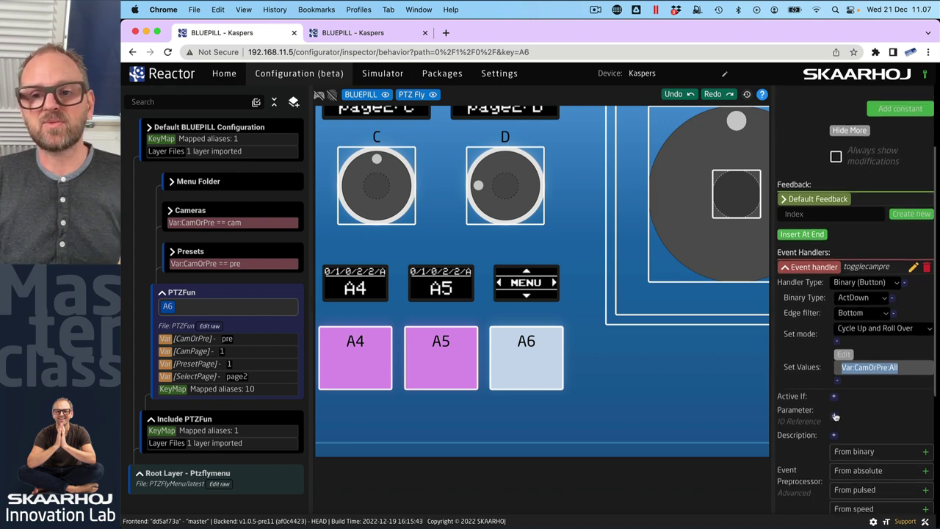
{"action": "left_click", "coordinate": [833, 417]}
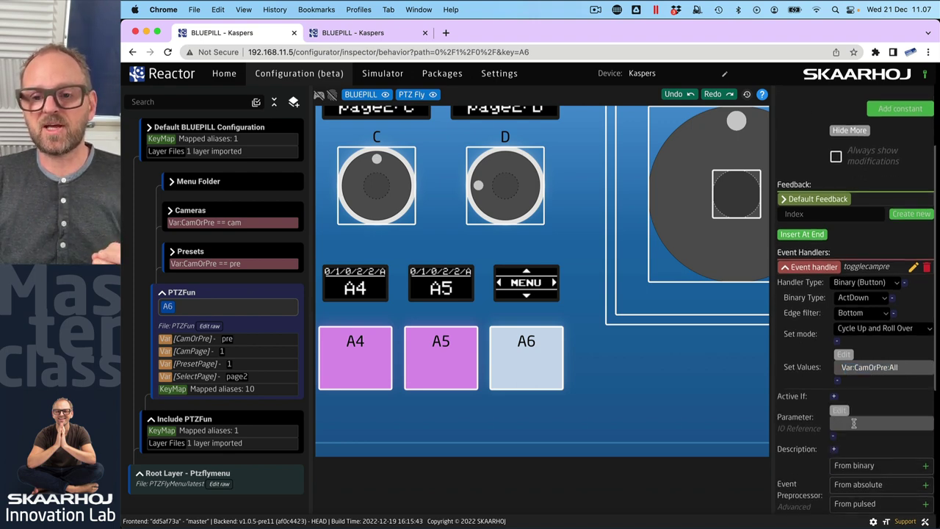
{"action": "left_click", "coordinate": [840, 410]}
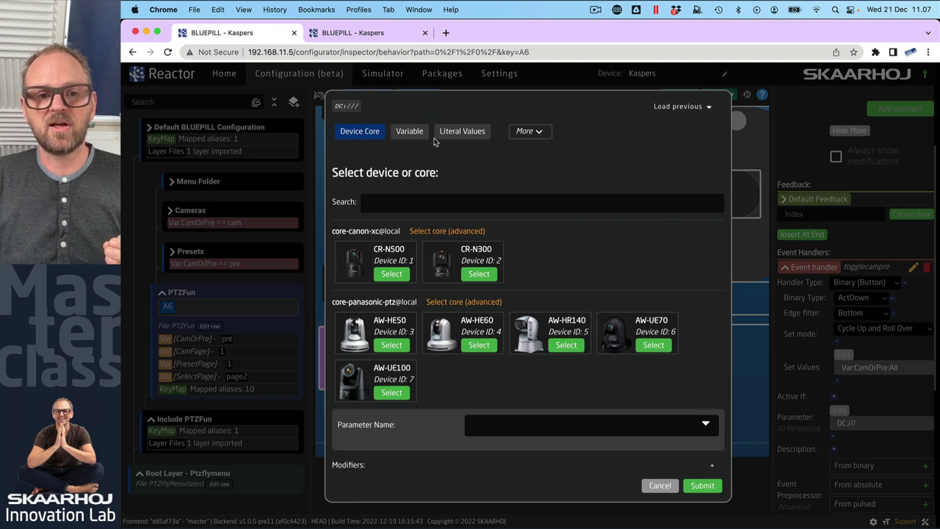
{"action": "left_click", "coordinate": [409, 131]}
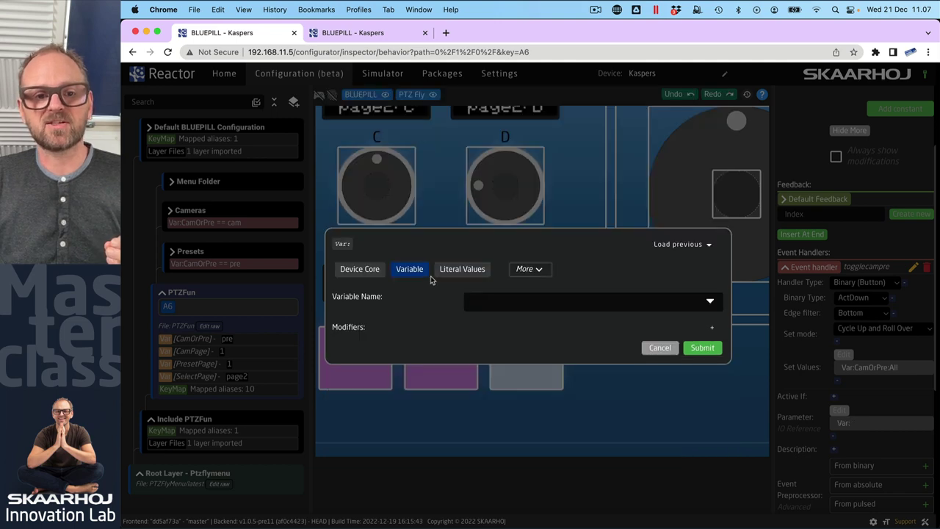
{"action": "left_click", "coordinate": [525, 301]}
{"action": "left_click", "coordinate": [490, 320]}
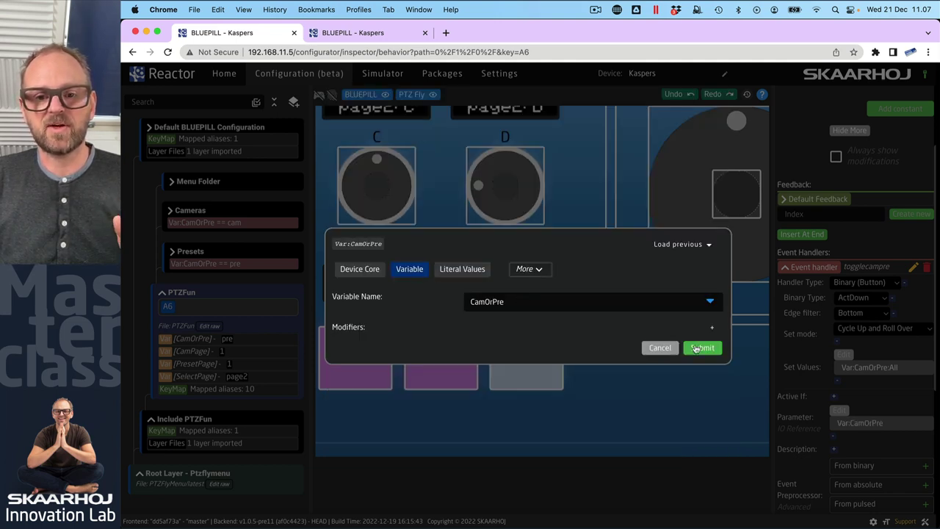
{"action": "left_click", "coordinate": [693, 348]}
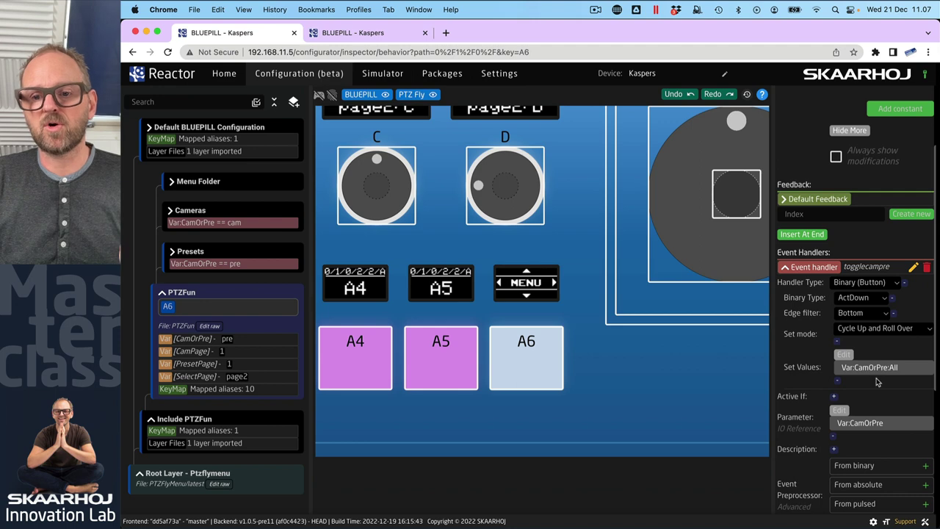
Enable interaction with the on-screen panel and trigger A6 repeatedly to test switching CamOrPre between cam and pre
{"action": "left_click", "coordinate": [318, 95]}
{"action": "left_click", "coordinate": [529, 383]}
{"action": "left_click", "coordinate": [524, 382]}
{"action": "left_click", "coordinate": [524, 382]}
{"action": "left_click", "coordinate": [523, 383]}
{"action": "left_click", "coordinate": [520, 384]}
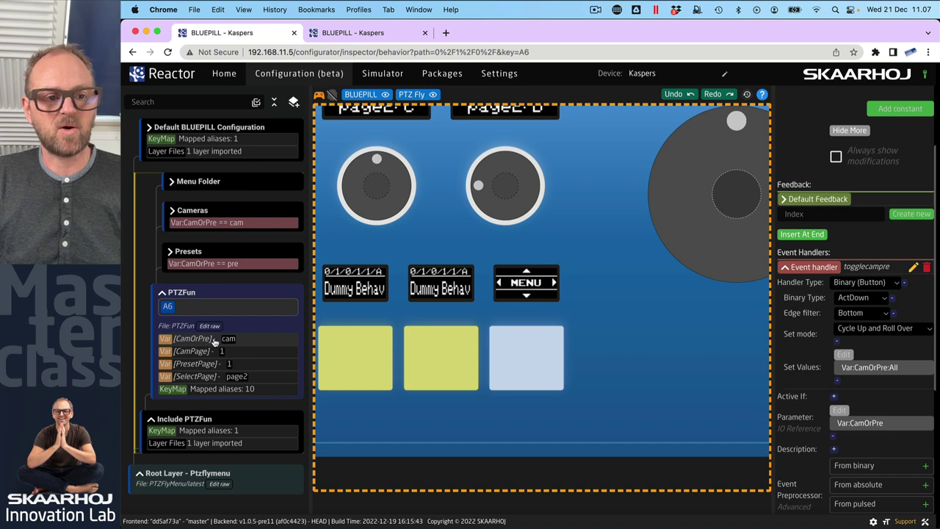
{"action": "left_click", "coordinate": [530, 379]}
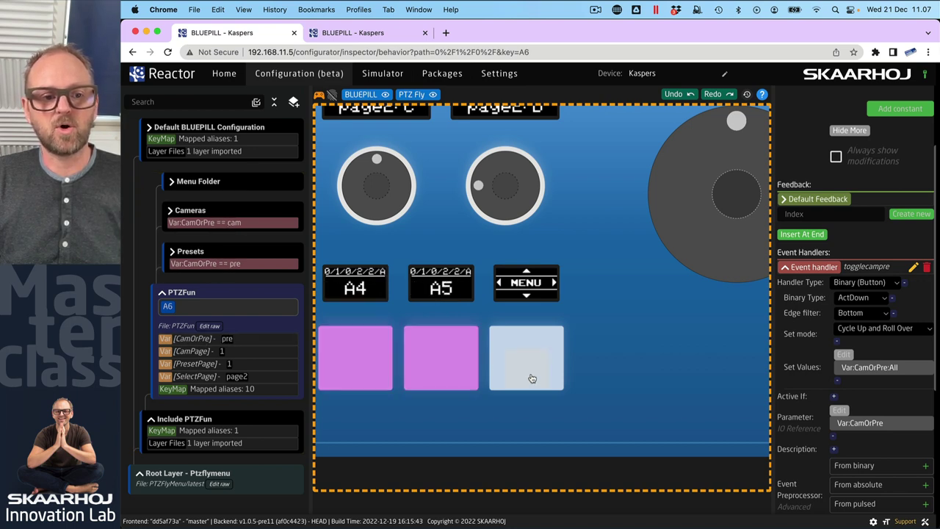
{"action": "left_click", "coordinate": [531, 379]}
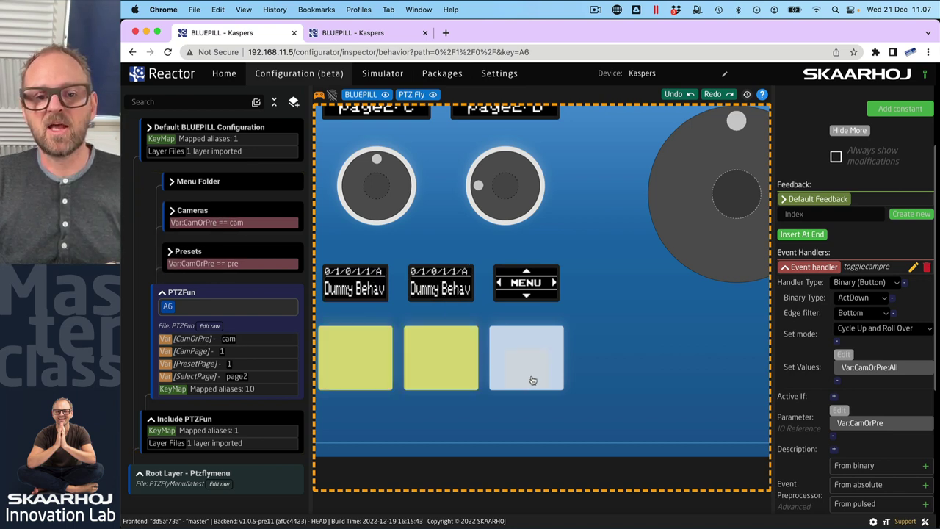
Collapse the togglecampre handler and create a second A6 event handler named menucycle
{"action": "left_click", "coordinate": [785, 268]}
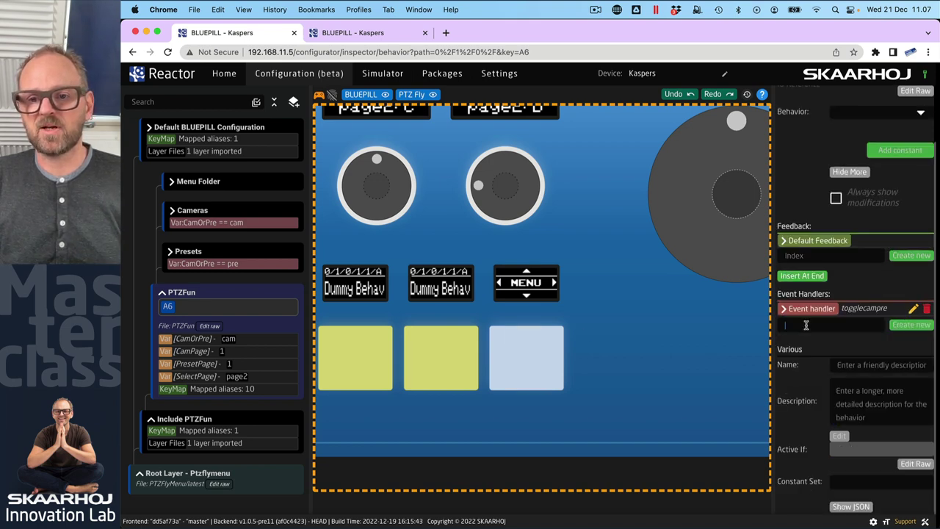
{"action": "type", "text": "menu"}
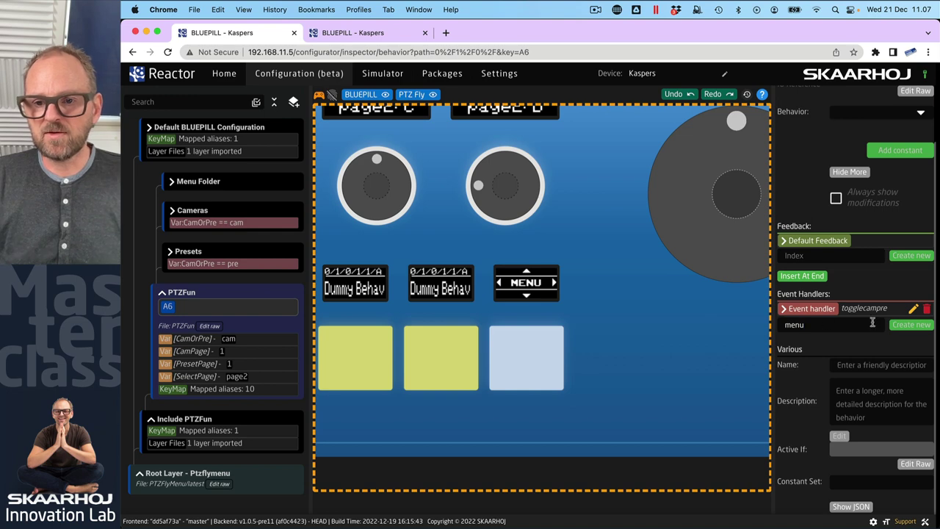
{"action": "type", "text": "toggle"}
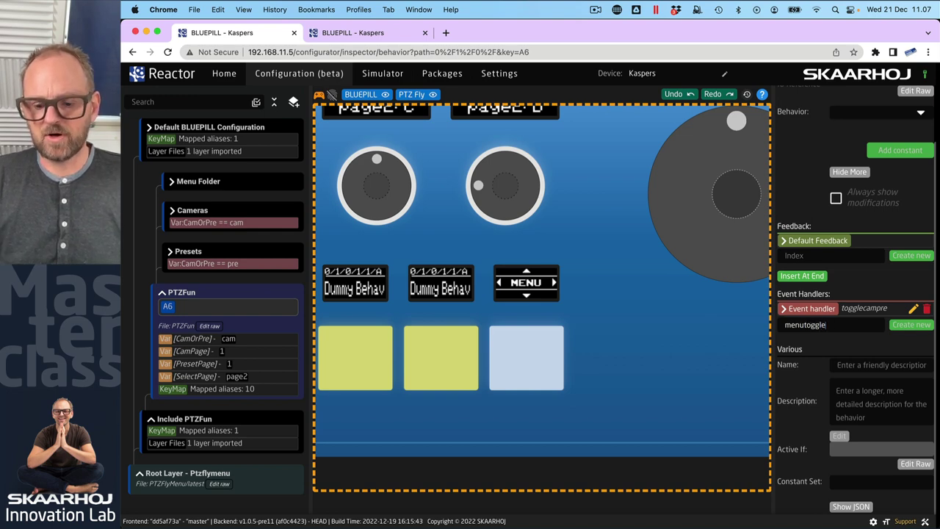
{"action": "type", "text": "cycle"}
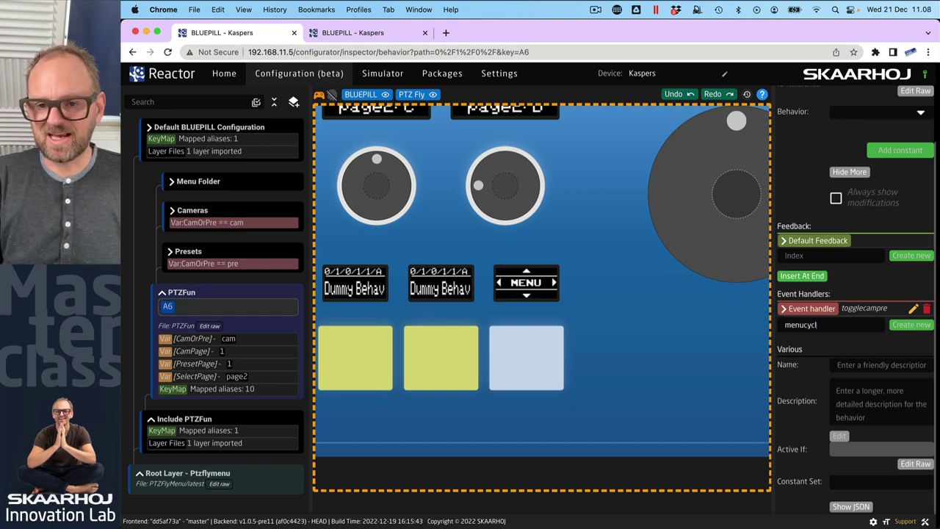
{"action": "left_click", "coordinate": [910, 327]}
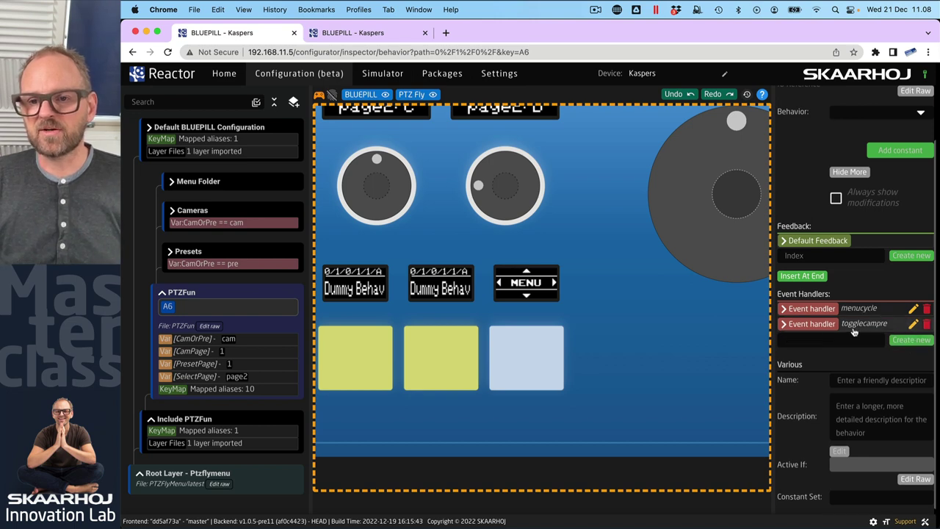
Expand the menucycle handler and set its handler type to Binary (Button) and its binary type to ActDown
{"action": "left_click", "coordinate": [808, 309]}
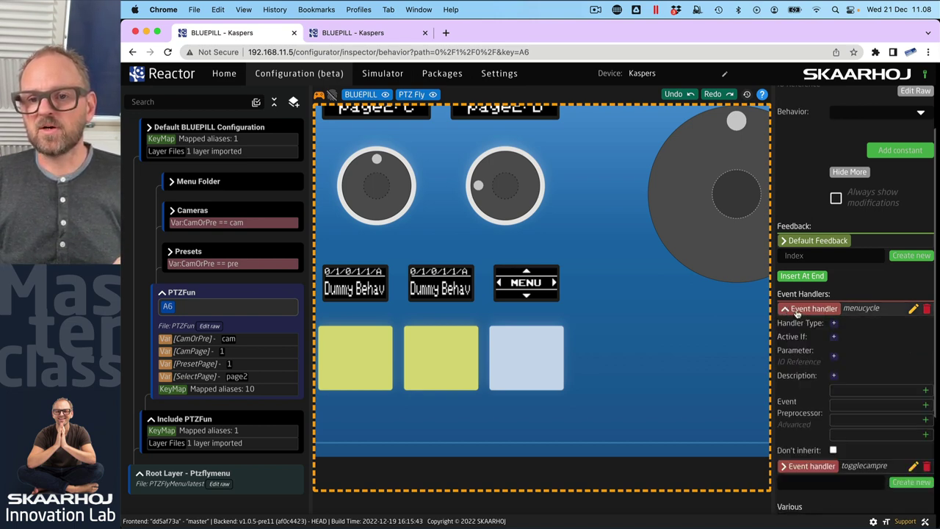
{"action": "left_click", "coordinate": [834, 326]}
{"action": "left_click", "coordinate": [859, 325]}
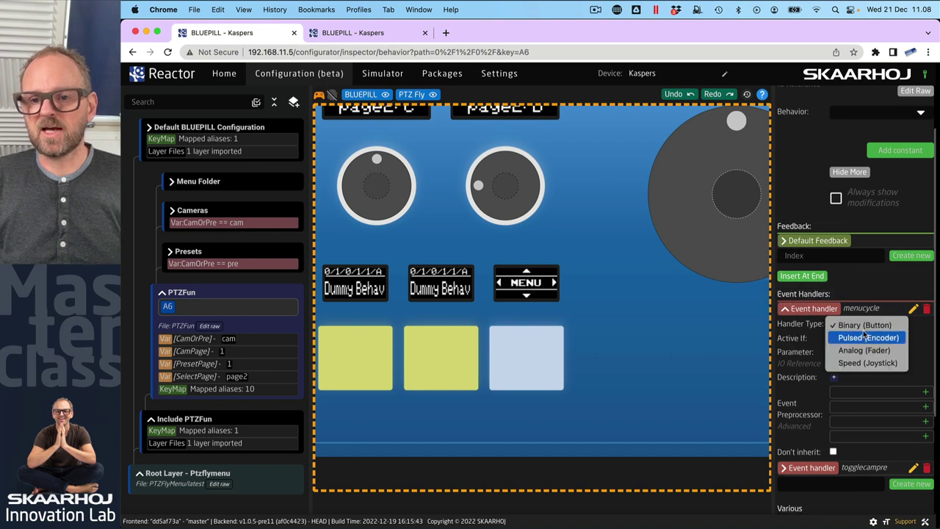
{"action": "left_click", "coordinate": [845, 327]}
{"action": "left_click", "coordinate": [839, 339]}
{"action": "left_click", "coordinate": [851, 339]}
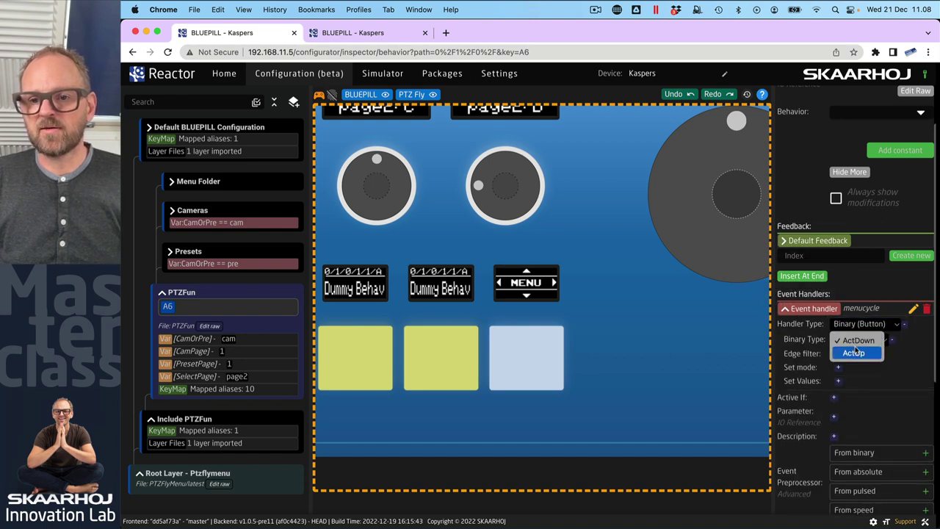
{"action": "left_click", "coordinate": [846, 341]}
Set the menucycle handler's edge filter to Top and its set mode to Cycle Up and Roll Over
{"action": "left_click", "coordinate": [838, 354]}
{"action": "left_click", "coordinate": [852, 354]}
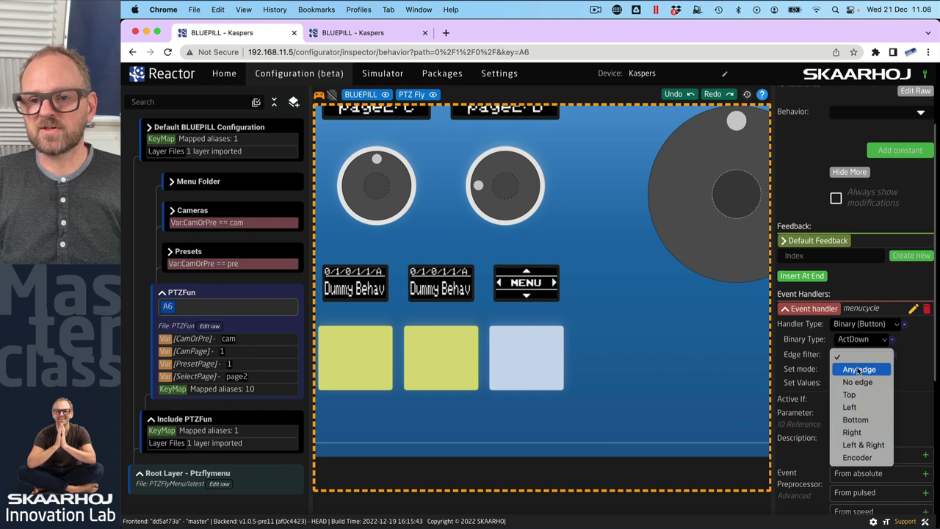
{"action": "left_click", "coordinate": [849, 395]}
{"action": "left_click", "coordinate": [839, 368]}
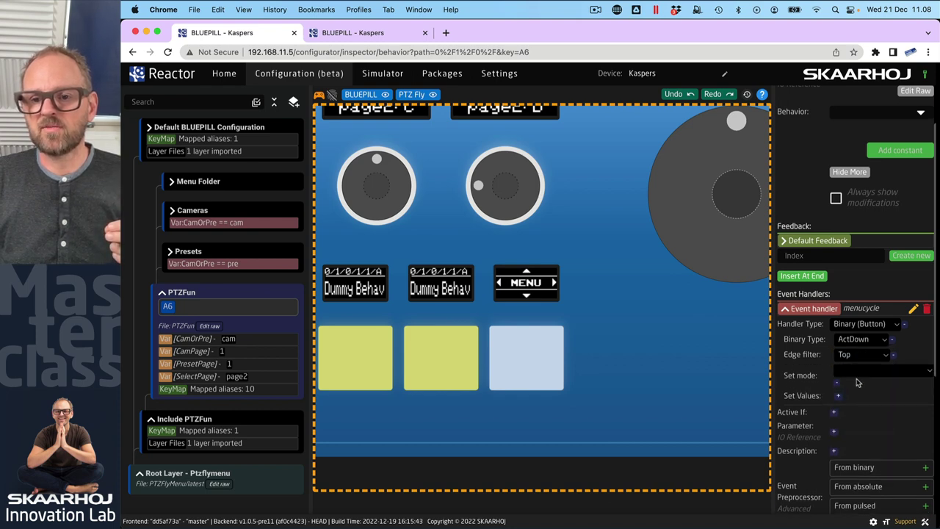
{"action": "left_click", "coordinate": [852, 375]}
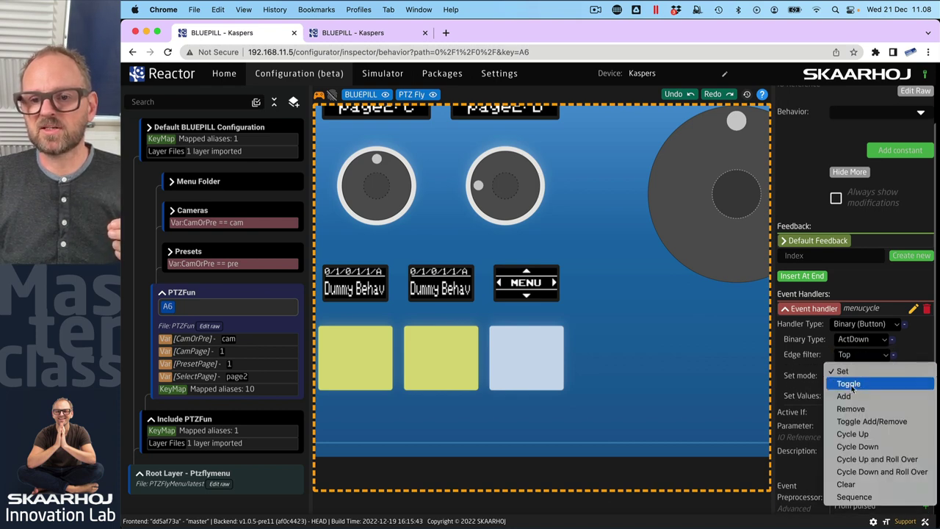
{"action": "left_click", "coordinate": [887, 461]}
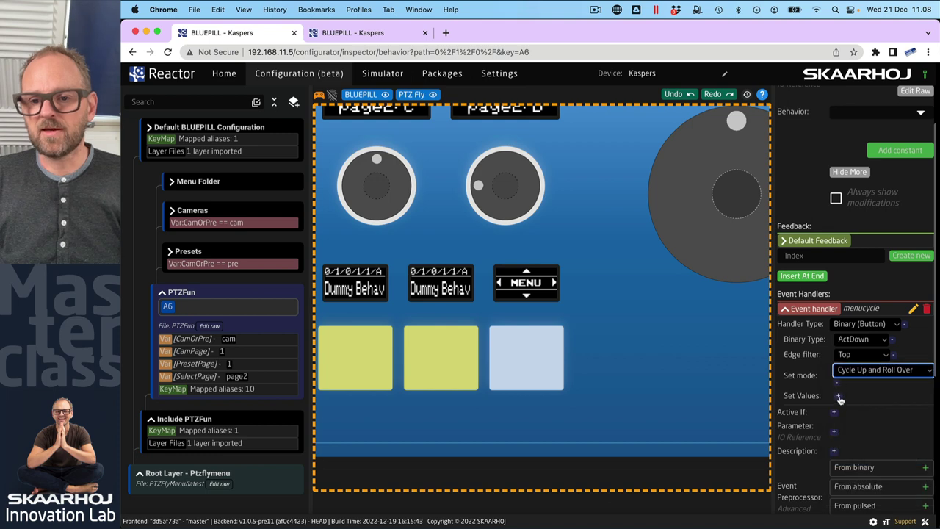
Add Set Values to the menucycle handler, referencing the variable SelectPage
{"action": "left_click", "coordinate": [838, 395]}
{"action": "left_click", "coordinate": [844, 397]}
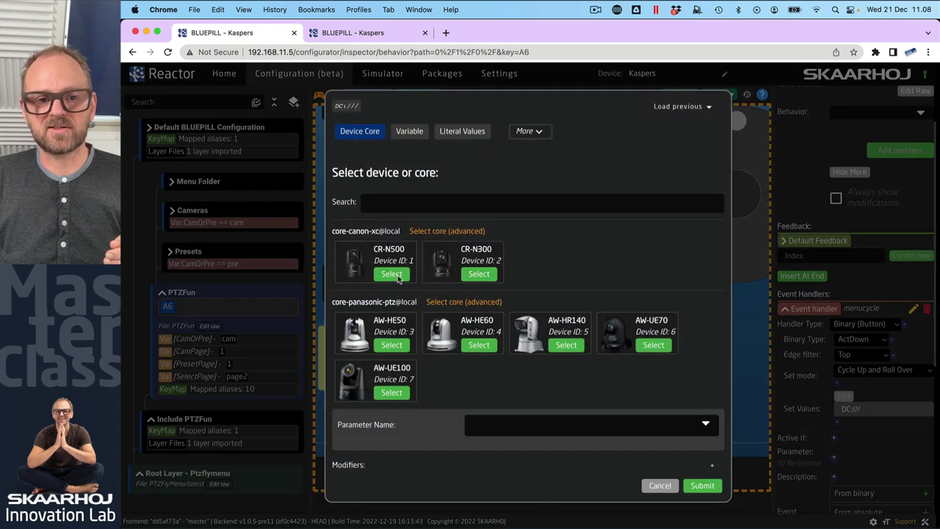
{"action": "left_click", "coordinate": [410, 133]}
{"action": "left_click", "coordinate": [519, 300]}
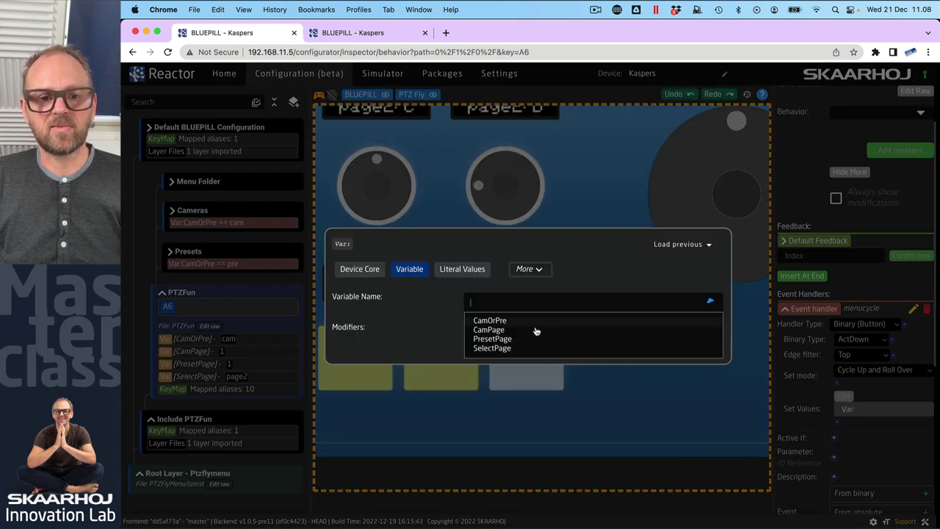
{"action": "left_click", "coordinate": [492, 348]}
{"action": "left_click", "coordinate": [706, 353]}
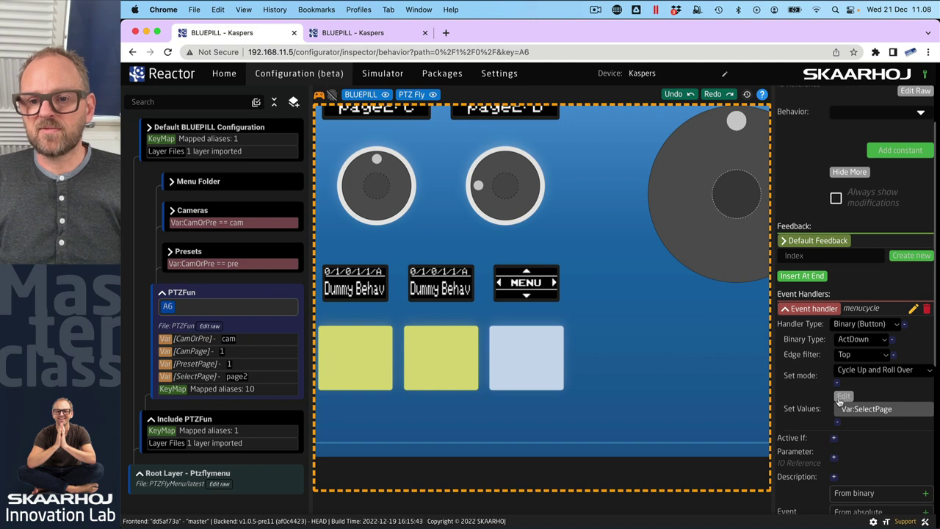
Add a parameter reference to the menucycle handler pointing to the variable SelectPage
{"action": "left_click", "coordinate": [835, 457]}
{"action": "left_click", "coordinate": [839, 451]}
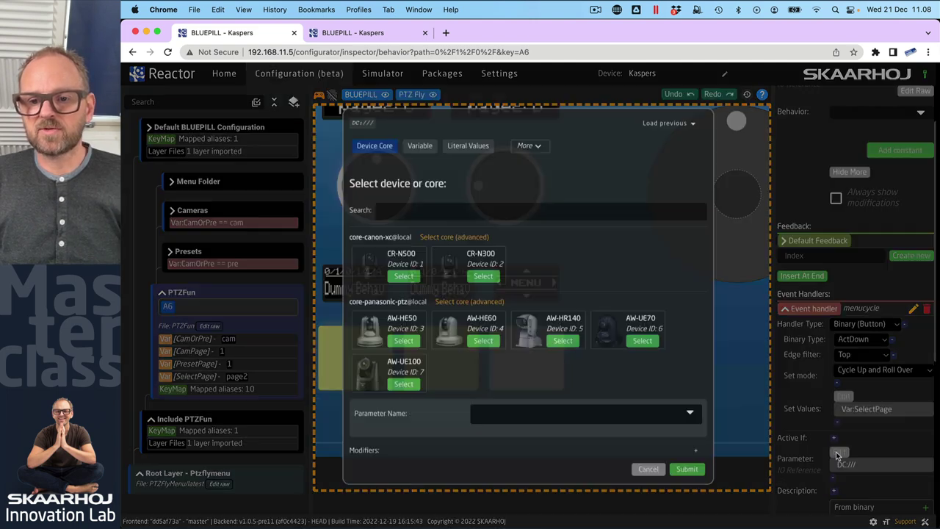
{"action": "left_click", "coordinate": [408, 132]}
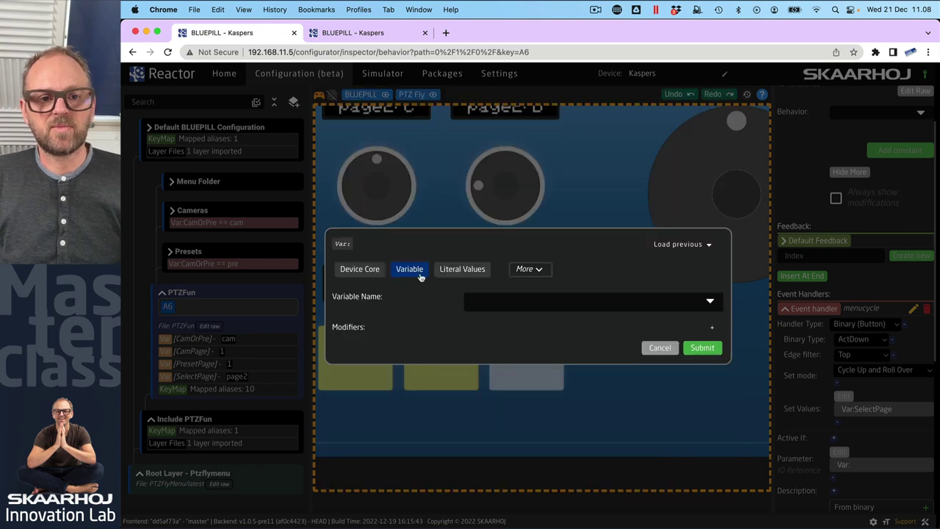
{"action": "left_click", "coordinate": [563, 307]}
{"action": "left_click", "coordinate": [498, 345]}
{"action": "left_click", "coordinate": [705, 348]}
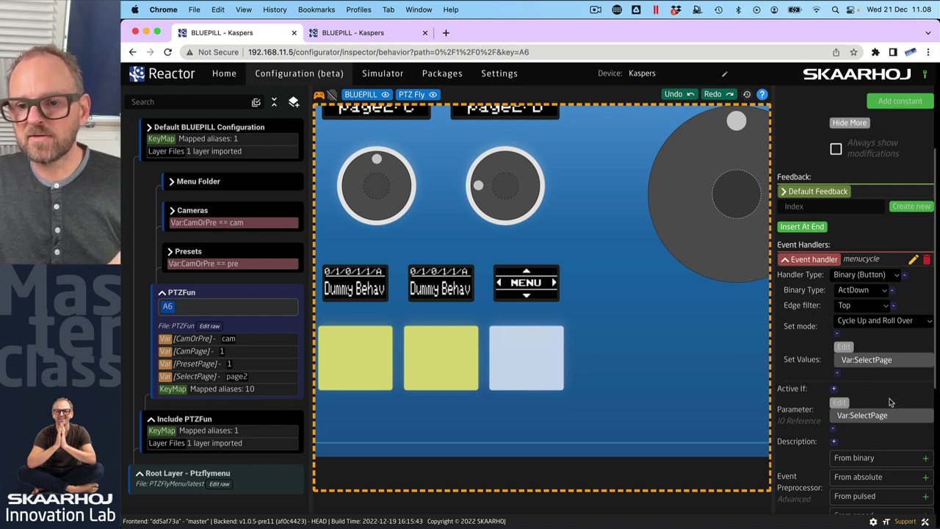
Trigger the A6 menu button on the on-screen panel to test whether the pages cycle
{"action": "scroll", "coordinate": [881, 390], "scroll_direction": "up", "scroll_amount": 1}
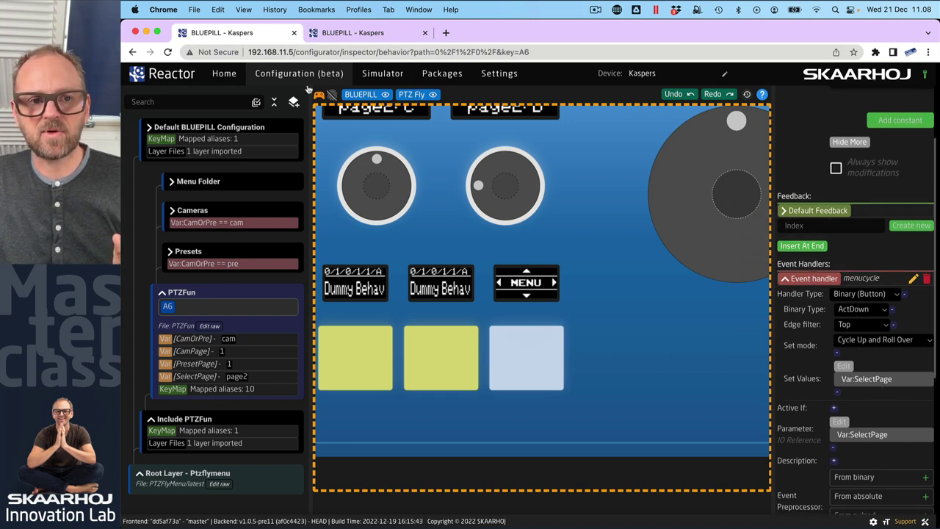
{"action": "left_click", "coordinate": [529, 384]}
{"action": "left_click", "coordinate": [528, 384]}
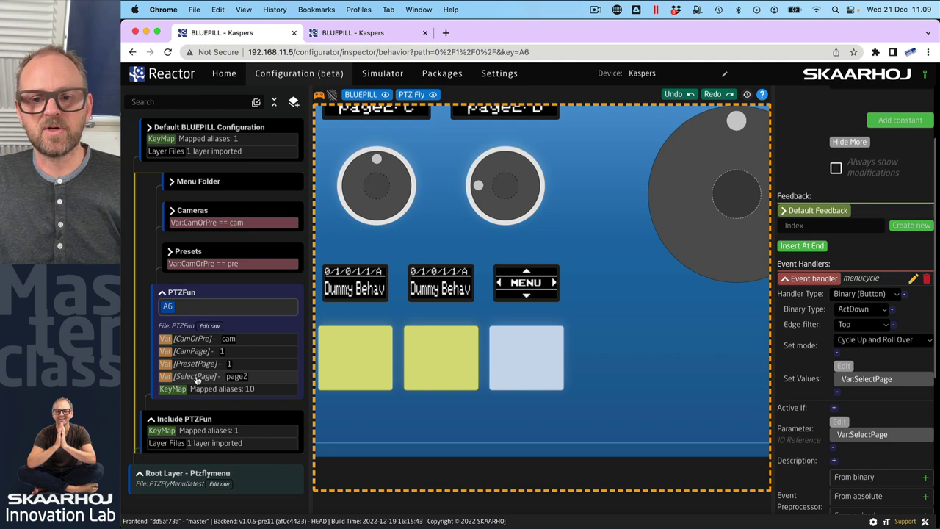
Add the modifier All to the SelectPage variable in the menucycle handler's Set Values
{"action": "left_click", "coordinate": [843, 365]}
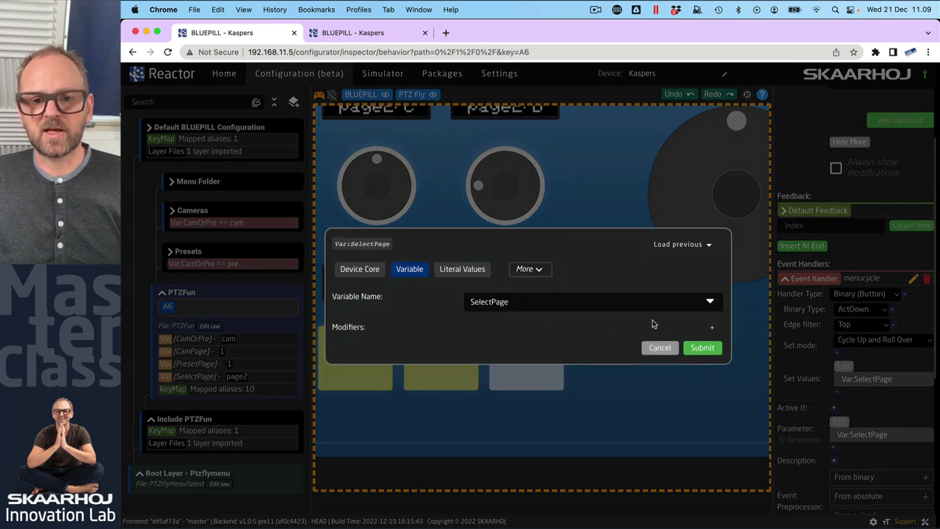
{"action": "left_click", "coordinate": [713, 329]}
{"action": "type", "text": "All"}
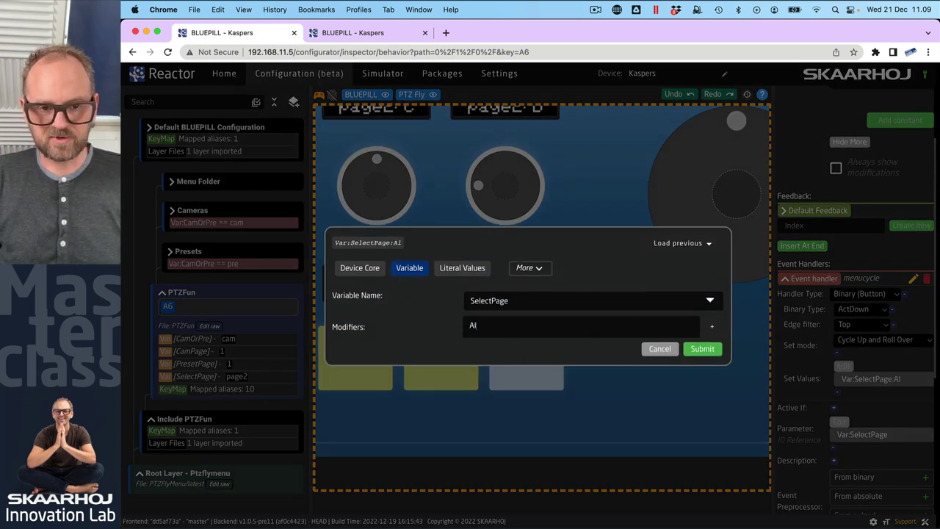
{"action": "left_click", "coordinate": [701, 349]}
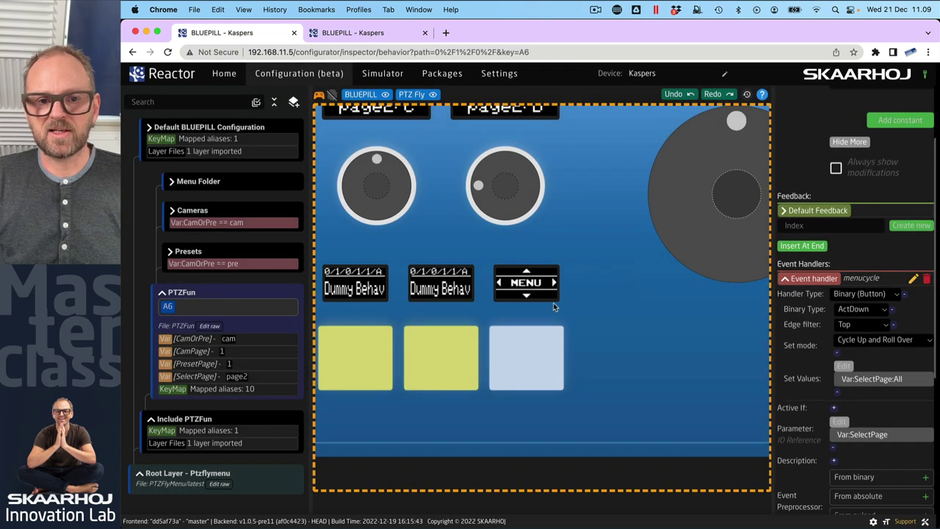
Trigger A6 repeatedly on the on-screen panel to test cycling SelectPage through all its pages
{"action": "left_click", "coordinate": [525, 337]}
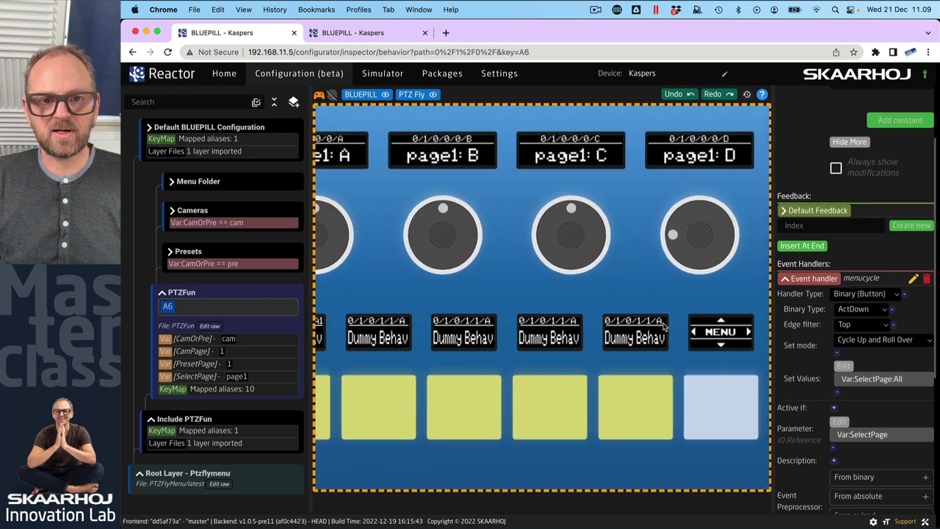
{"action": "left_click", "coordinate": [732, 388]}
{"action": "left_click", "coordinate": [732, 388]}
{"action": "left_click", "coordinate": [732, 387]}
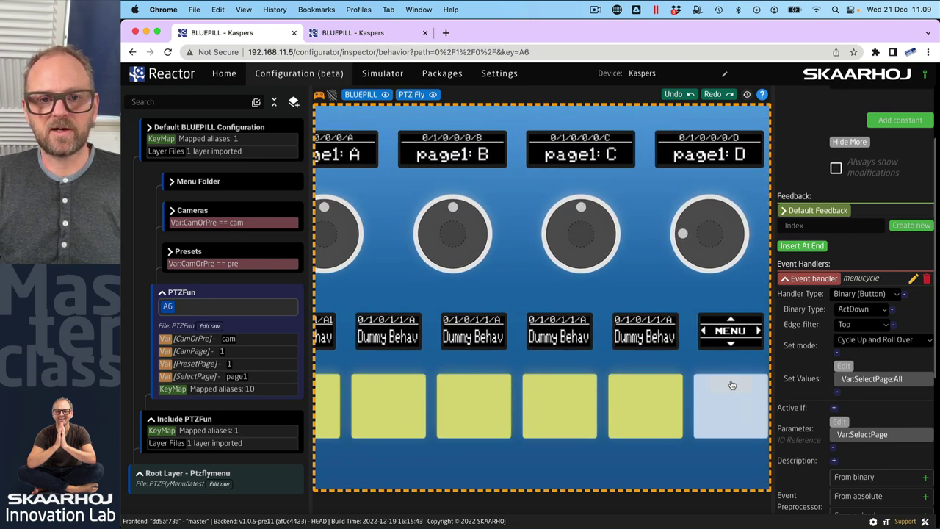
{"action": "left_click", "coordinate": [732, 387]}
{"action": "left_click", "coordinate": [732, 386]}
{"action": "left_click", "coordinate": [732, 385]}
{"action": "left_click", "coordinate": [732, 386]}
{"action": "left_click", "coordinate": [732, 386]}
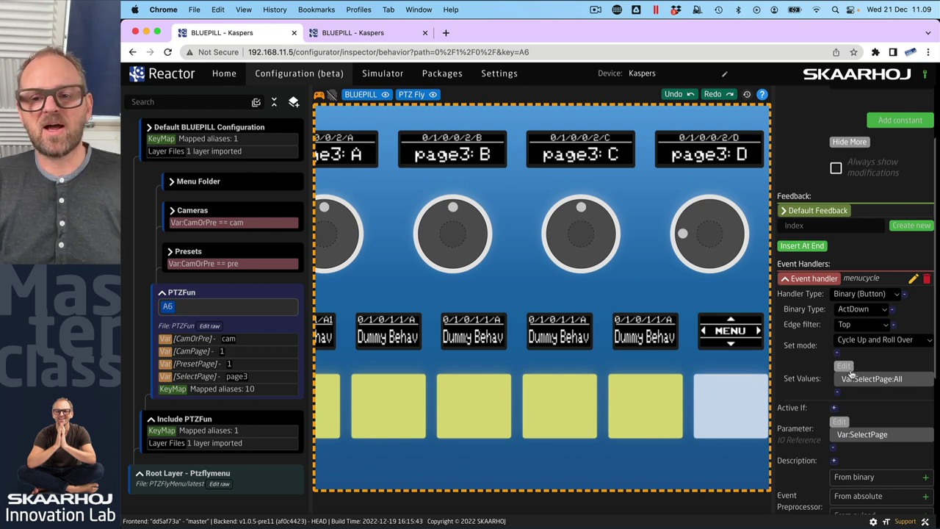
{"action": "left_click", "coordinate": [843, 368]}
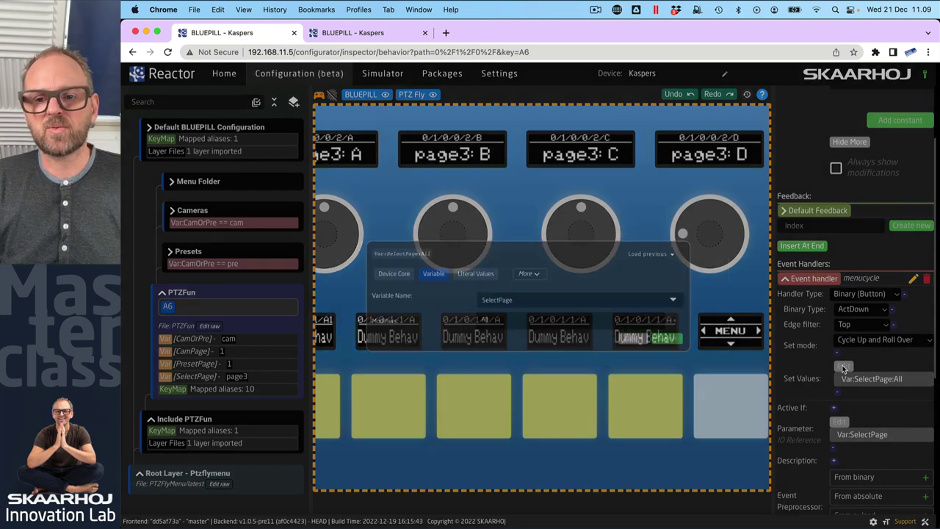
{"action": "left_click", "coordinate": [462, 268]}
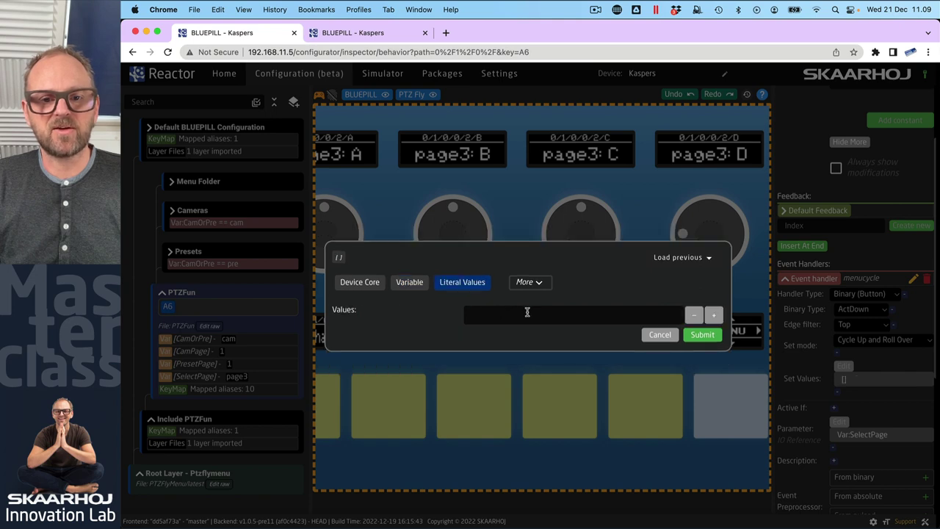
{"action": "left_click", "coordinate": [660, 335]}
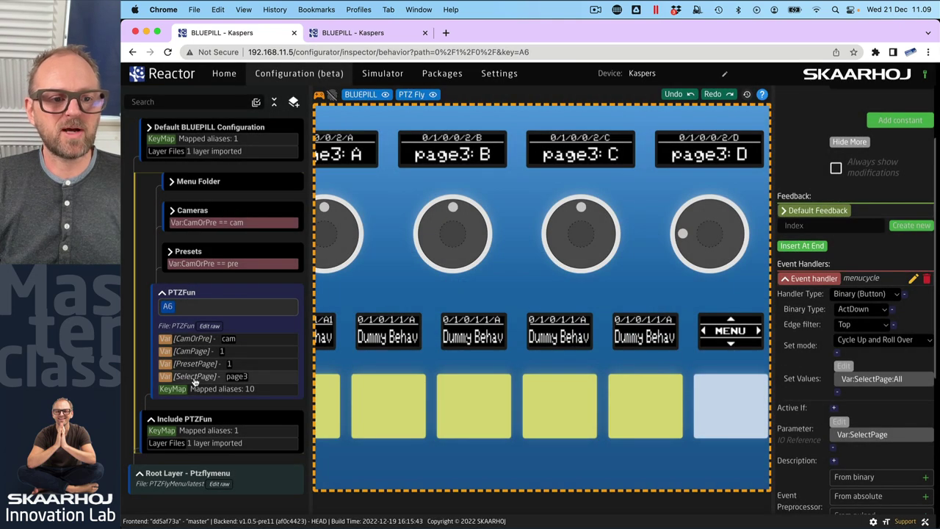
Review the SelectPage variable's page options, and return to A6's expanded menucycle event handler
{"action": "left_click", "coordinate": [194, 376]}
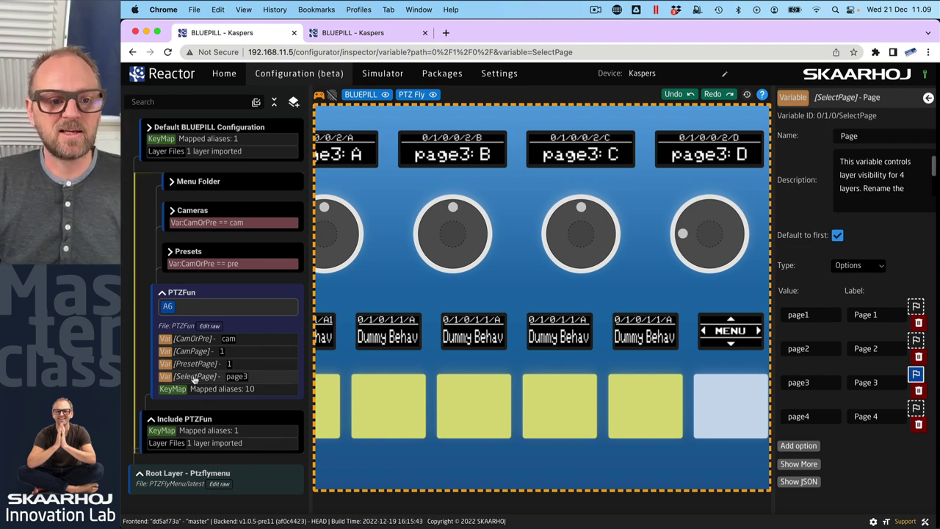
{"action": "left_click", "coordinate": [185, 308]}
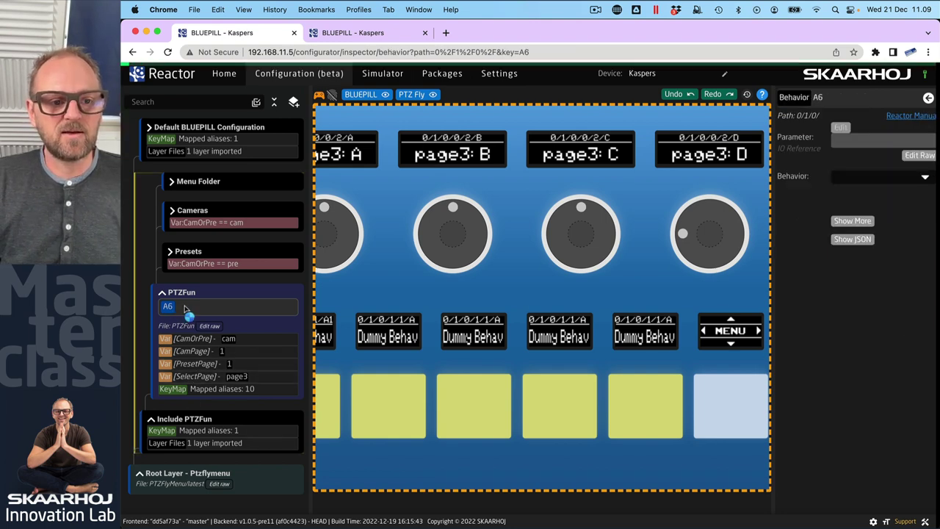
{"action": "left_click", "coordinate": [856, 222]}
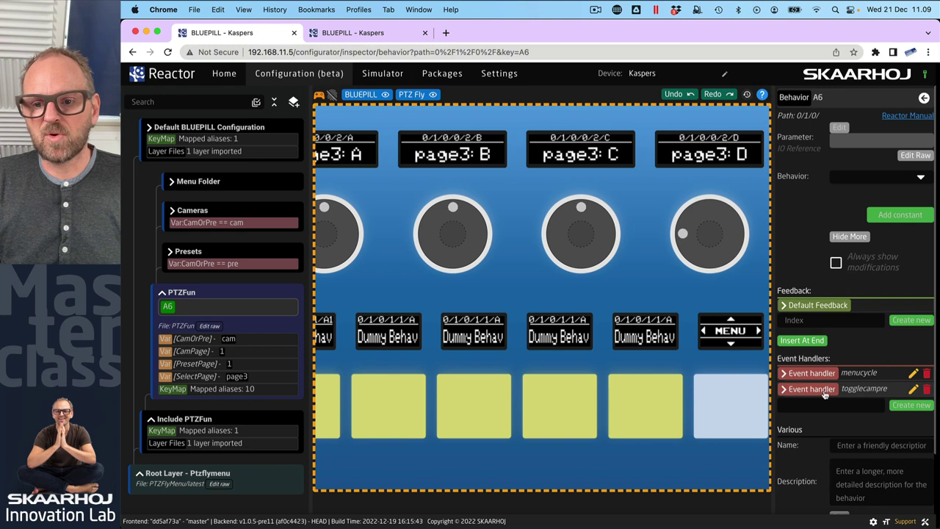
{"action": "left_click", "coordinate": [785, 373]}
{"action": "scroll", "coordinate": [859, 433], "scroll_direction": "down", "scroll_amount": 2}
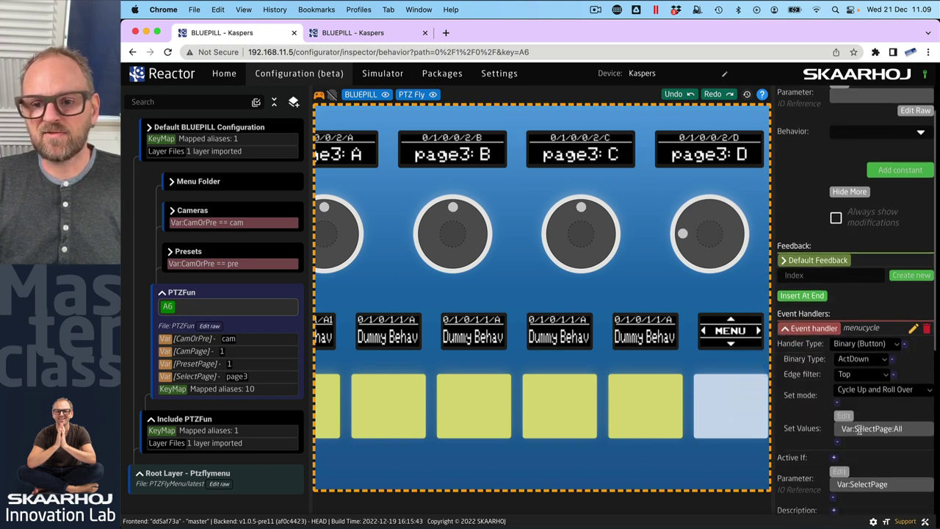
Switch the menucycle handler's Set Values to Literal Values with four empty value fields
{"action": "left_click", "coordinate": [845, 417]}
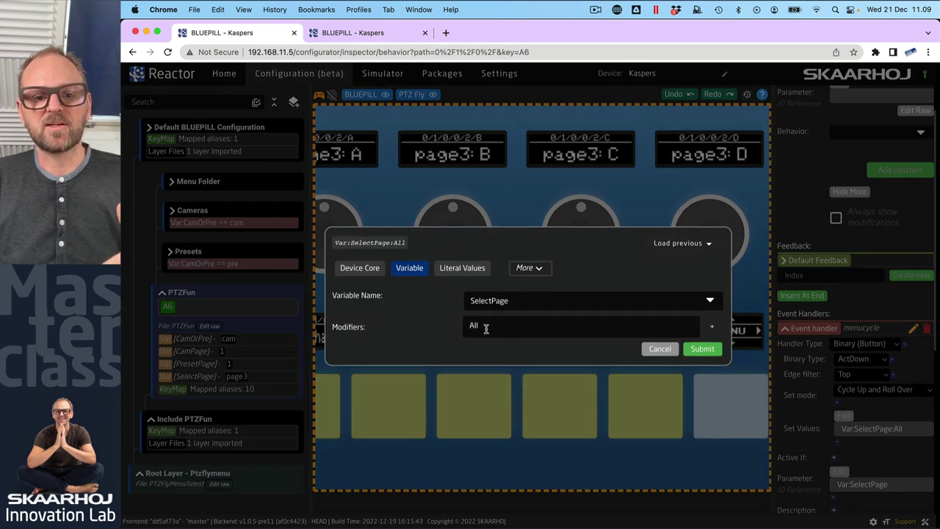
{"action": "left_click", "coordinate": [471, 272]}
{"action": "left_click", "coordinate": [710, 317]}
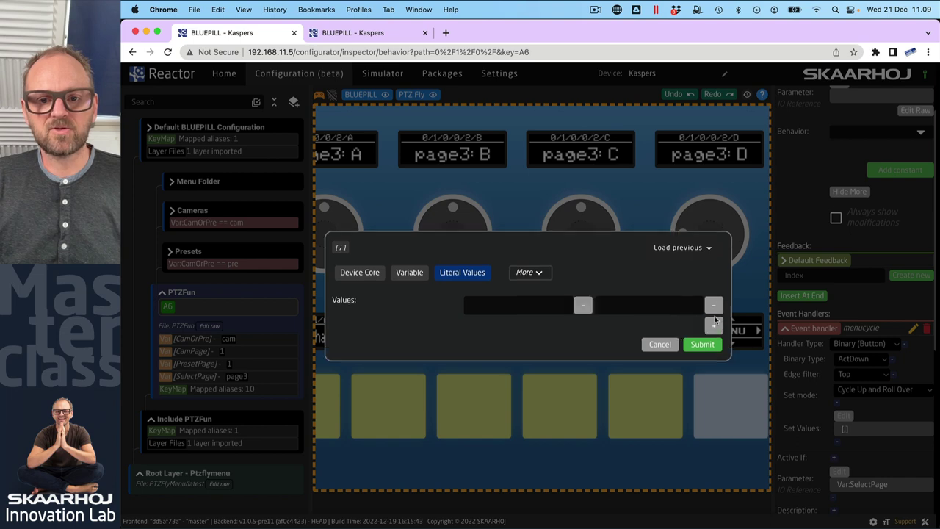
{"action": "left_click", "coordinate": [712, 326]}
{"action": "left_click", "coordinate": [712, 328]}
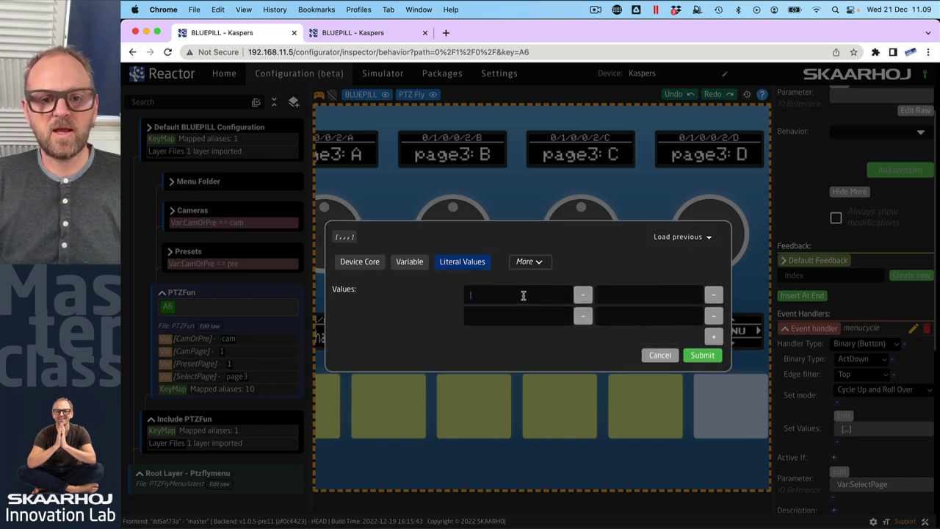
Enter the literal values page1, page3, page2 and page4 in that order and submit them
{"action": "left_click", "coordinate": [522, 296]}
{"action": "type", "text": "page1"}
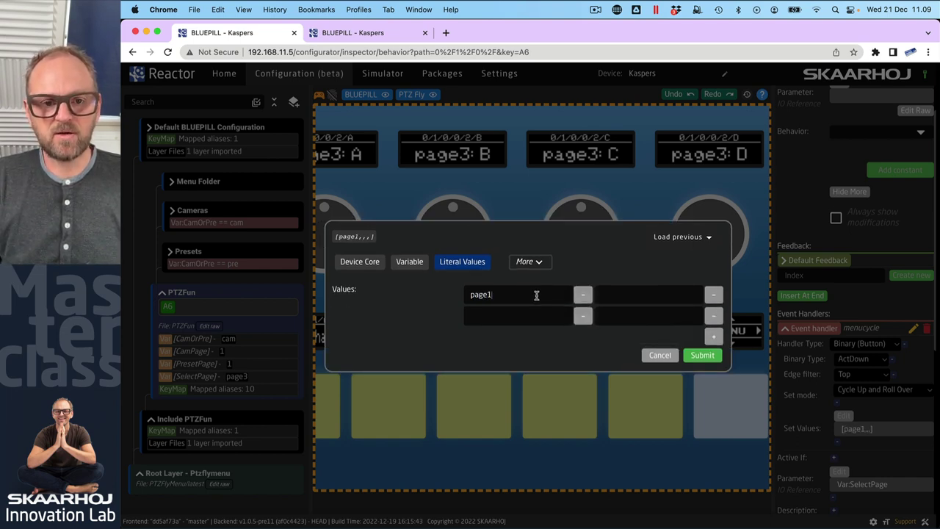
{"action": "type", "text": ",page3"}
{"action": "left_click", "coordinate": [502, 315]}
{"action": "type", "text": "2"}
{"action": "left_click", "coordinate": [636, 315]}
{"action": "type", "text": "page4"}
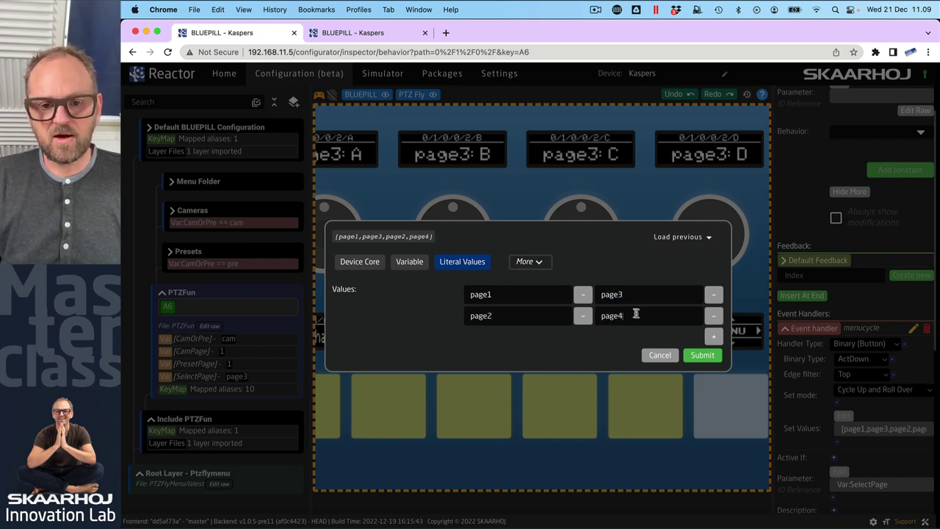
{"action": "left_click", "coordinate": [703, 355]}
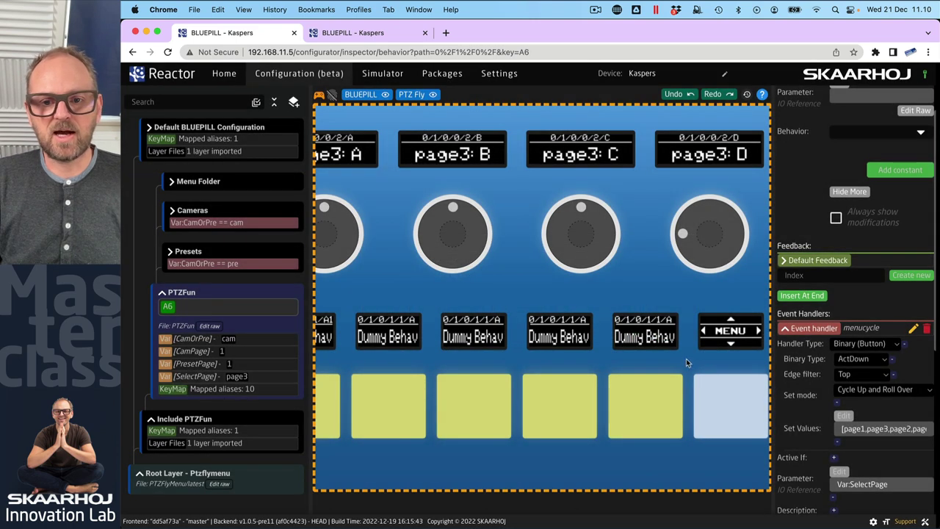
Trigger A6 repeatedly to test the custom page order, and collapse the menucycle handler
{"action": "left_click", "coordinate": [720, 379]}
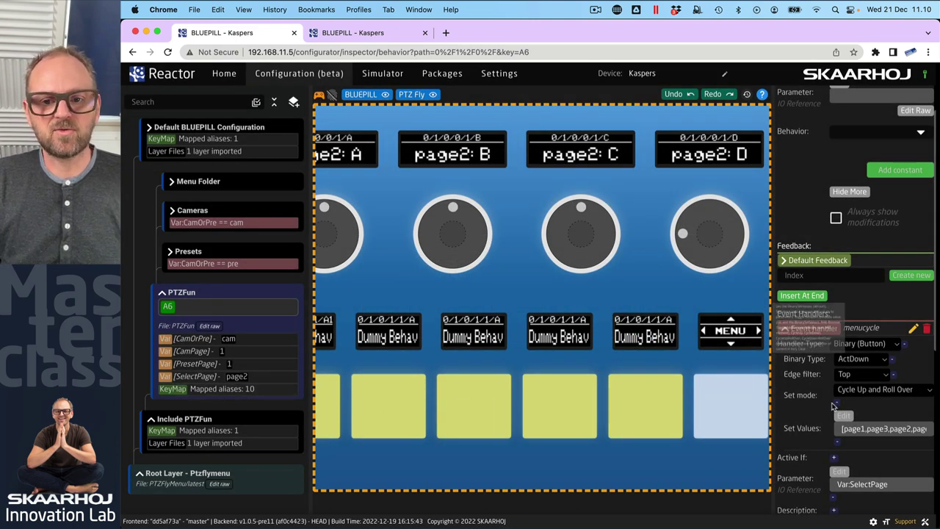
{"action": "left_click", "coordinate": [725, 383]}
{"action": "left_click", "coordinate": [726, 382]}
{"action": "left_click", "coordinate": [725, 383]}
{"action": "left_click", "coordinate": [725, 383]}
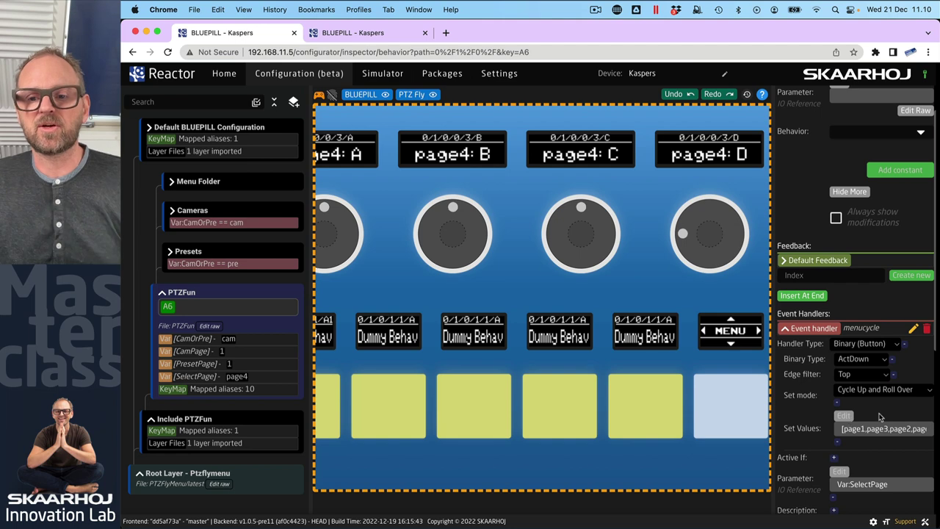
{"action": "scroll", "coordinate": [844, 396], "scroll_direction": "down", "scroll_amount": 2}
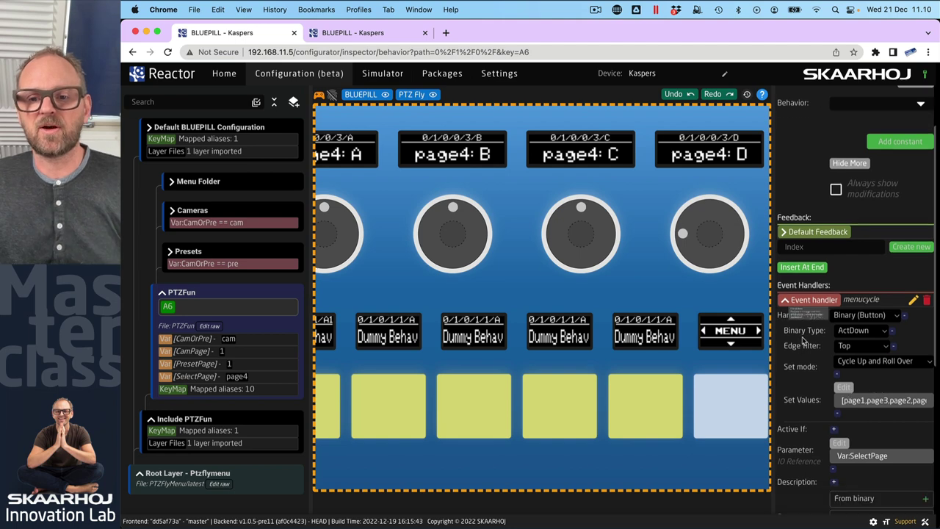
{"action": "left_click", "coordinate": [785, 294]}
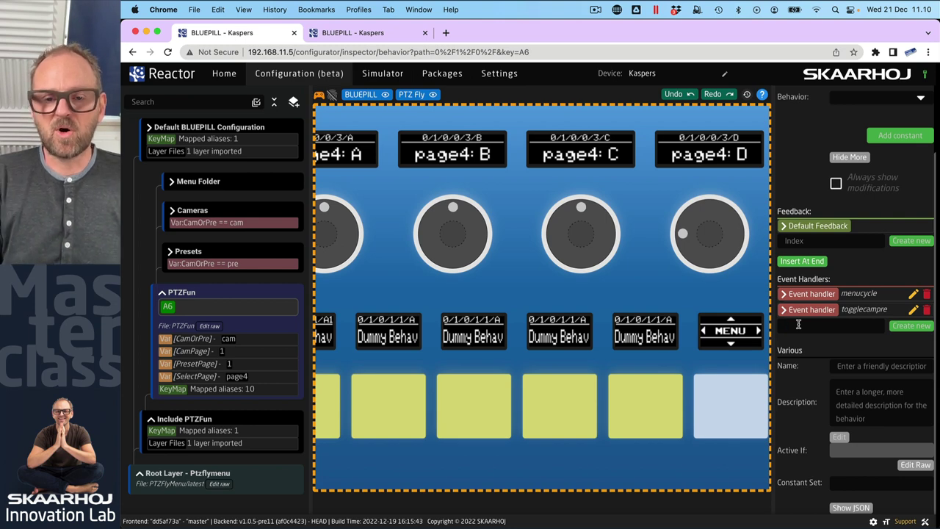
Create a campage event handler on A6 and set its handler type to Binary (Button)
{"action": "left_click_drag", "start_coordinate": [722, 295], "coordinate": [651, 288]}
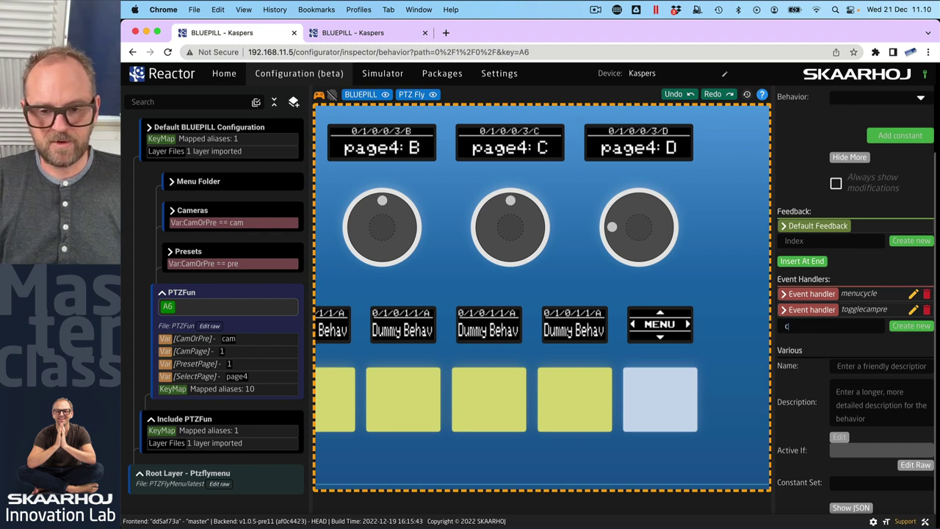
{"action": "left_click", "coordinate": [900, 330]}
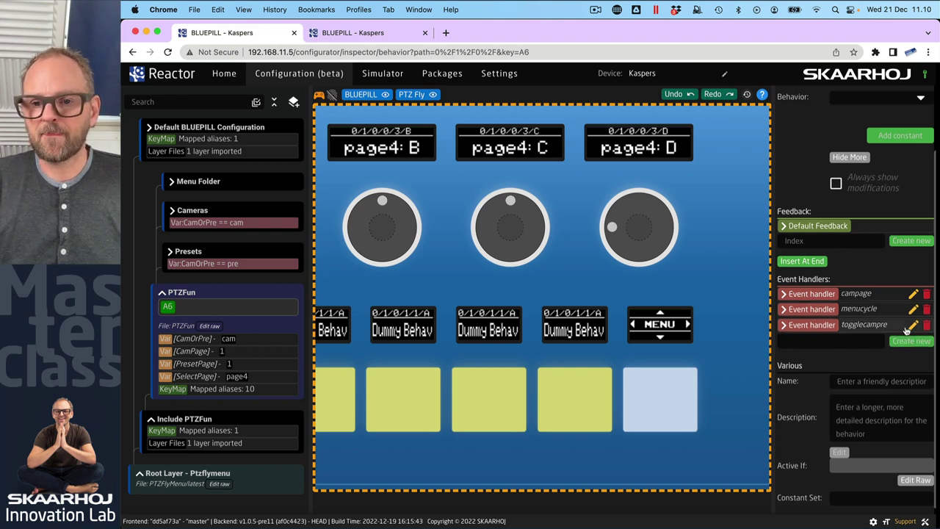
{"action": "left_click", "coordinate": [782, 293]}
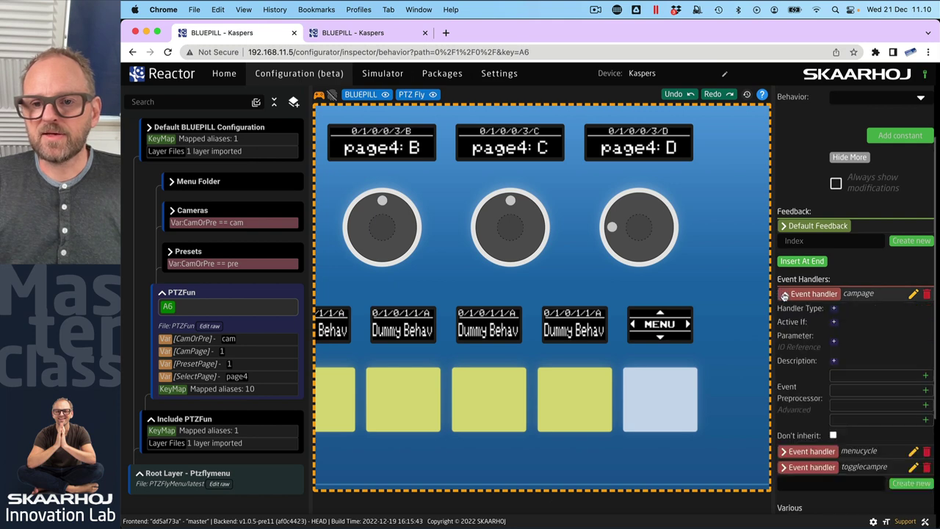
{"action": "scroll", "coordinate": [874, 417], "scroll_direction": "down", "scroll_amount": 5}
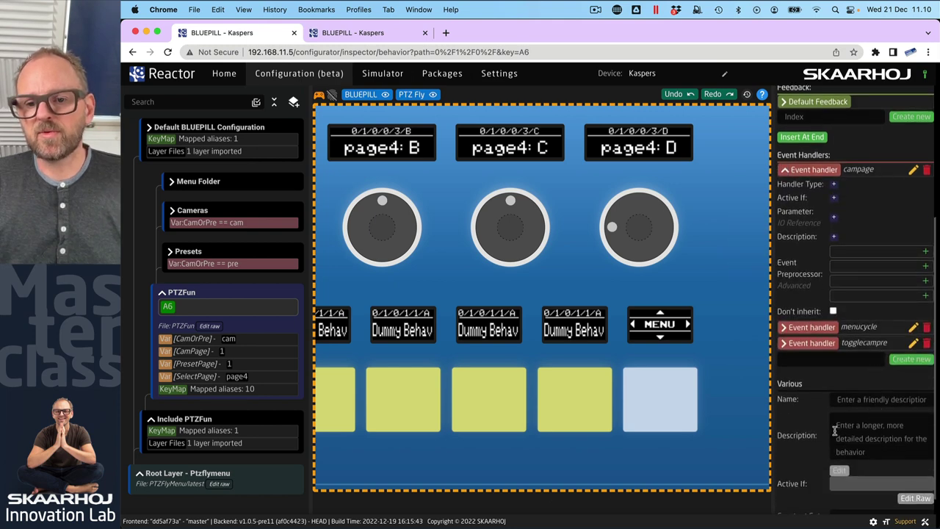
{"action": "scroll", "coordinate": [826, 384], "scroll_direction": "up", "scroll_amount": 3}
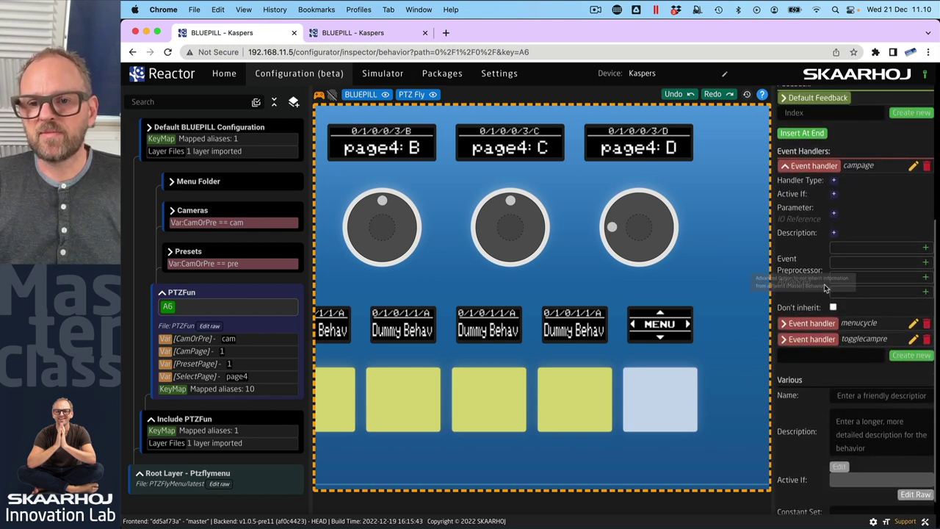
{"action": "left_click", "coordinate": [833, 249]}
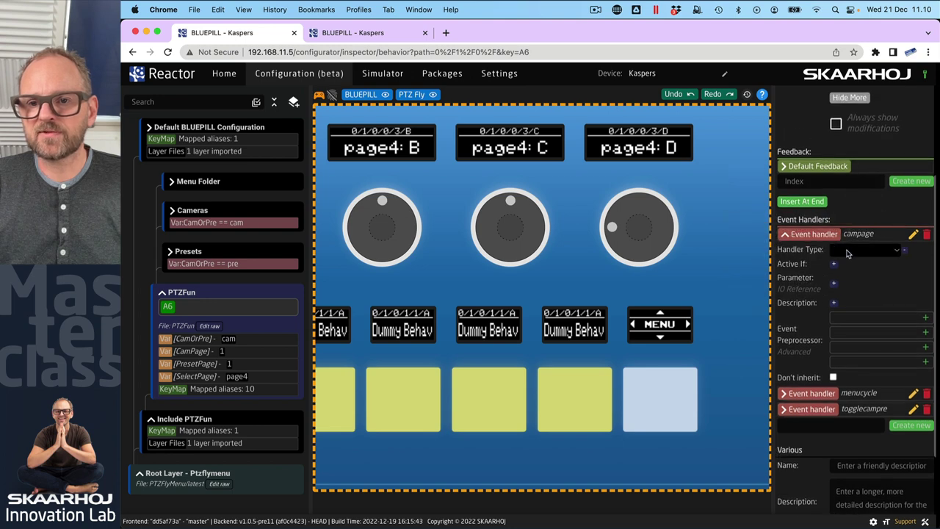
{"action": "left_click", "coordinate": [867, 251]}
{"action": "left_click", "coordinate": [866, 251]}
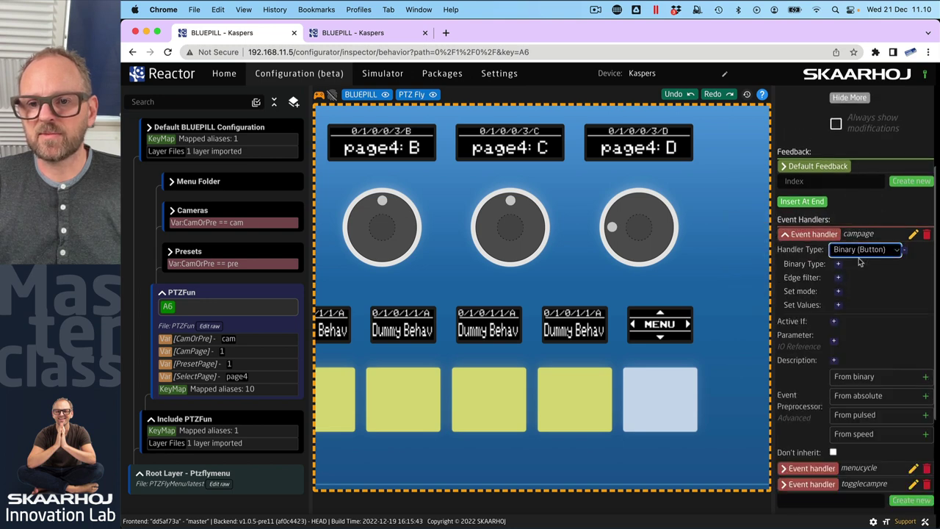
Set the campage handler's parameter to the CamPage variable
{"action": "left_click", "coordinate": [835, 342]}
{"action": "left_click", "coordinate": [840, 335]}
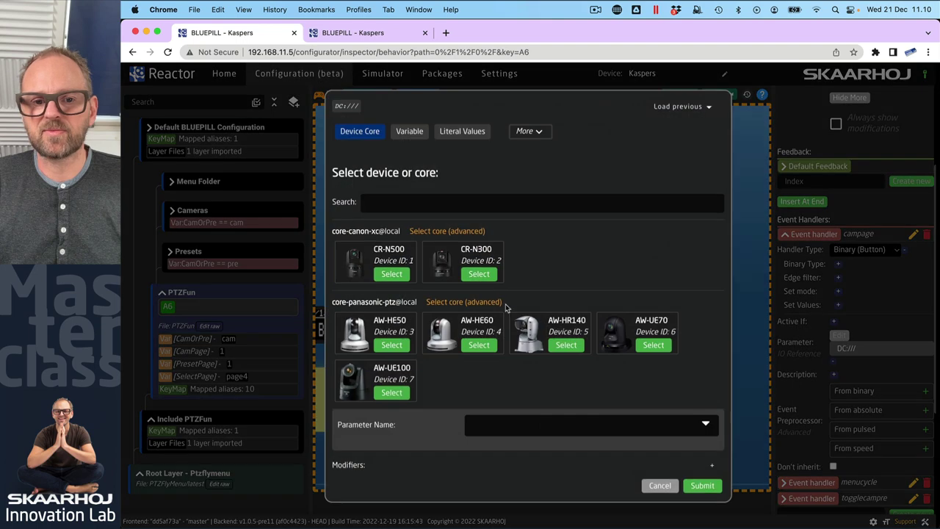
{"action": "left_click", "coordinate": [410, 131]}
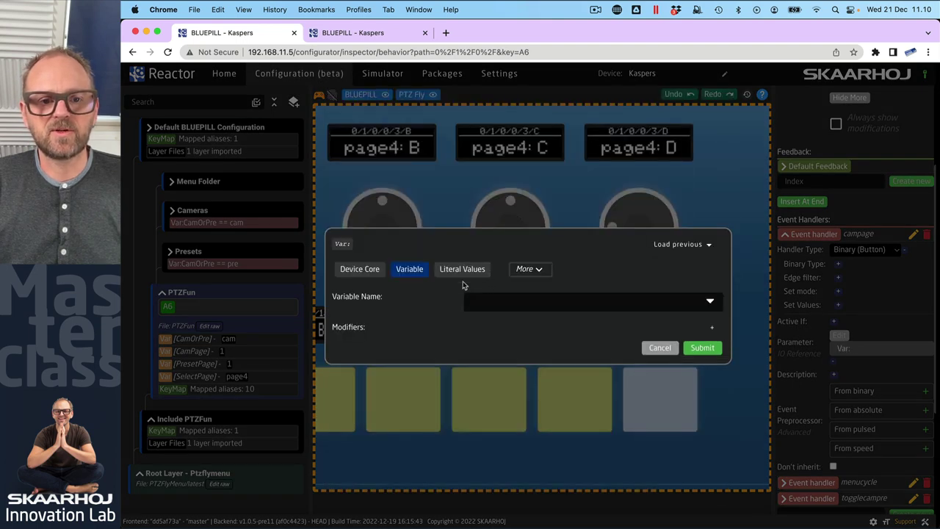
{"action": "left_click", "coordinate": [508, 302]}
{"action": "left_click", "coordinate": [489, 330]}
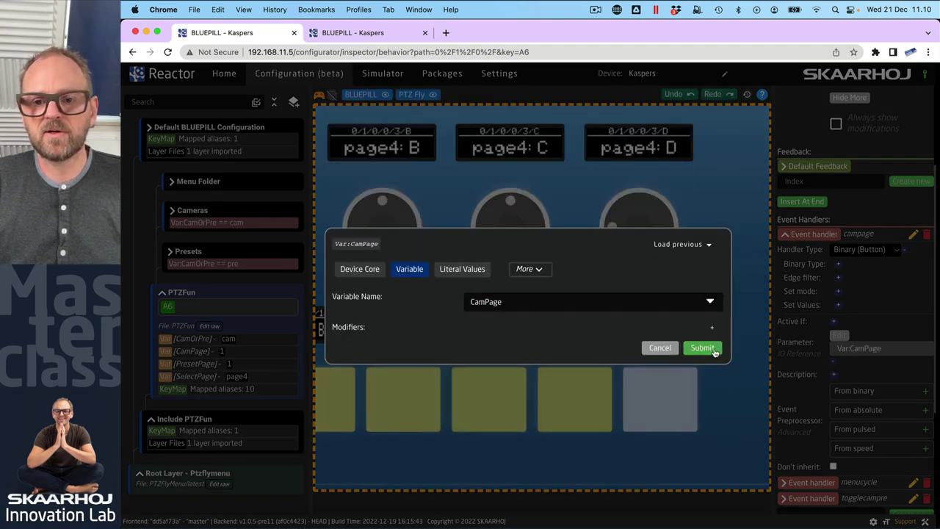
{"action": "left_click", "coordinate": [702, 348]}
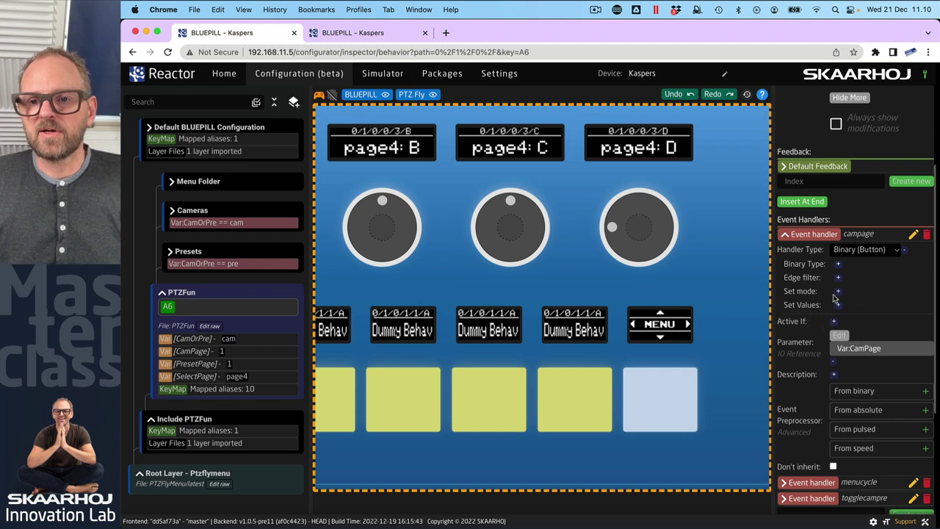
Configure the campage handler with binary type ActDown, edge filter Left and set mode Cycle Down
{"action": "left_click", "coordinate": [838, 265]}
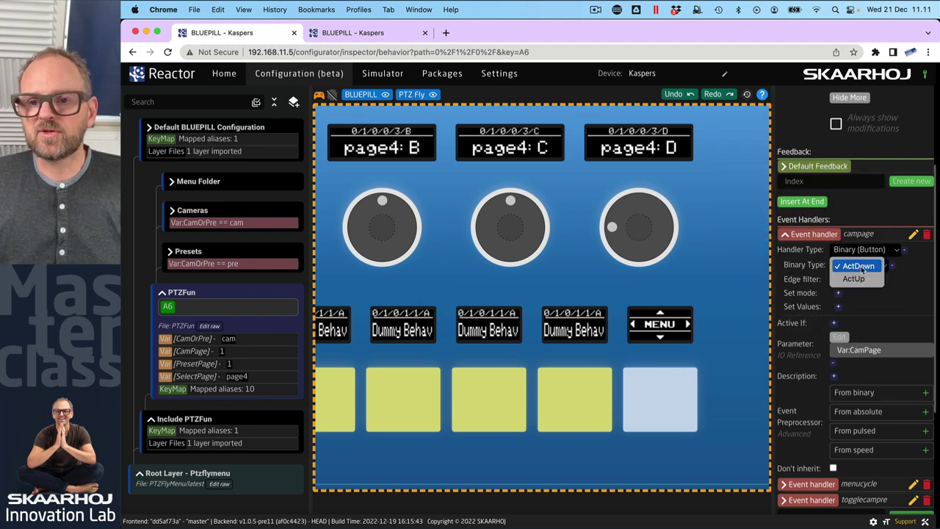
{"action": "left_click", "coordinate": [859, 266]}
{"action": "left_click", "coordinate": [838, 280]}
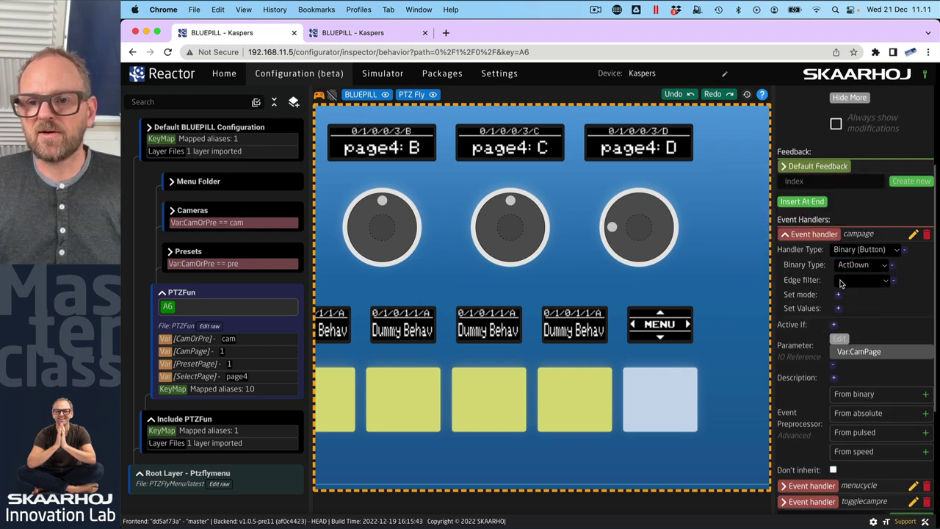
{"action": "left_click", "coordinate": [881, 285]}
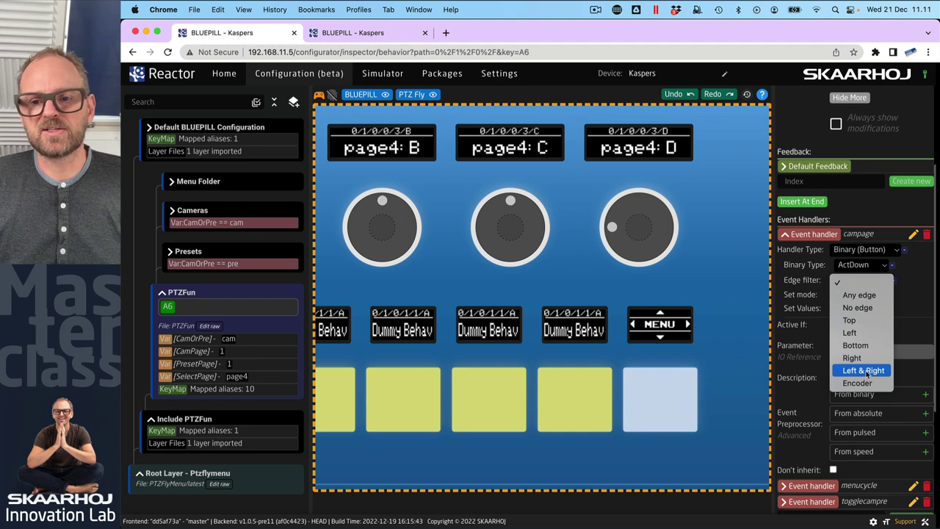
{"action": "left_click", "coordinate": [849, 333]}
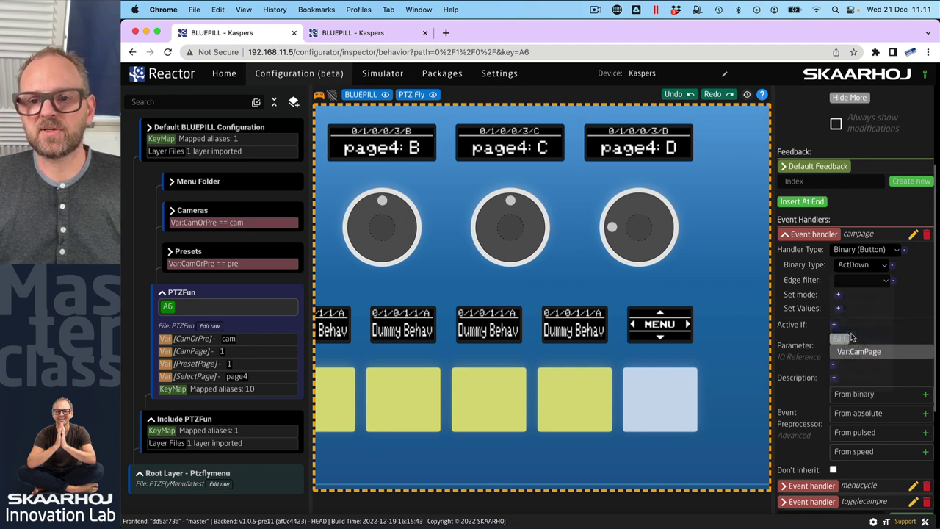
{"action": "left_click", "coordinate": [840, 299]}
{"action": "left_click", "coordinate": [861, 300]}
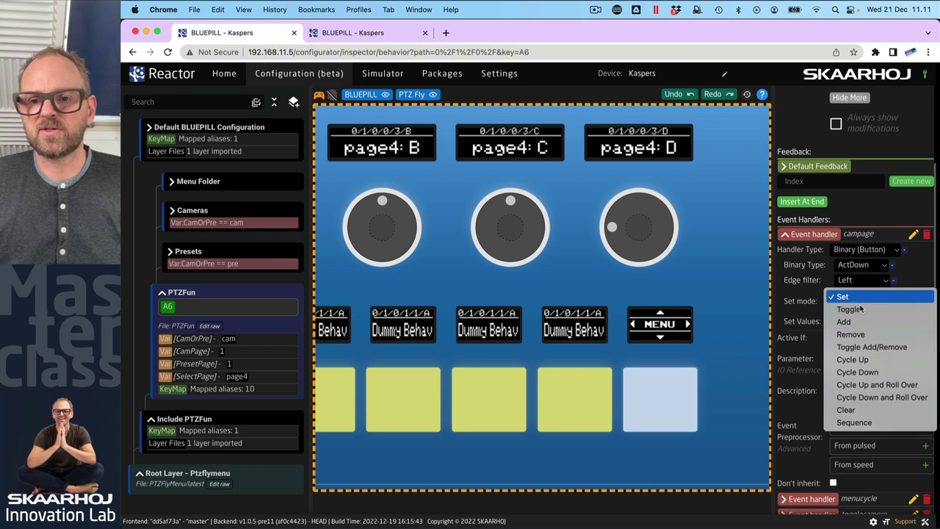
{"action": "left_click", "coordinate": [878, 372]}
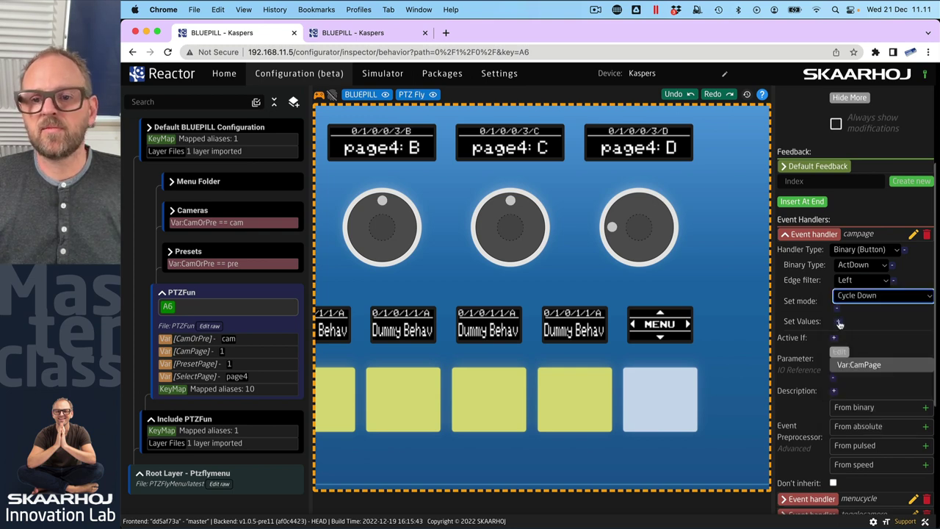
Set the campage handler's Set Values to the CamPage variable with the modifier All
{"action": "left_click", "coordinate": [839, 322]}
{"action": "left_click", "coordinate": [844, 323]}
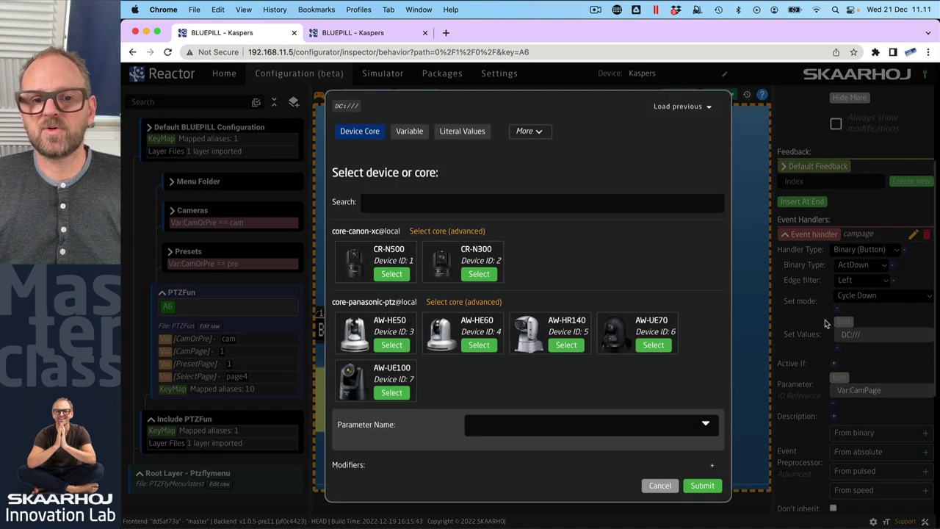
{"action": "left_click", "coordinate": [416, 131]}
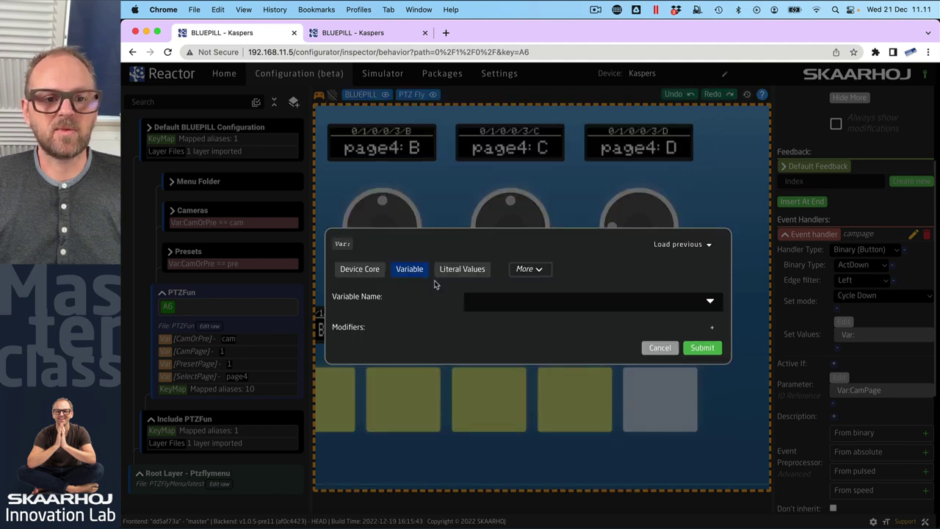
{"action": "left_click", "coordinate": [537, 296]}
{"action": "left_click", "coordinate": [491, 327]}
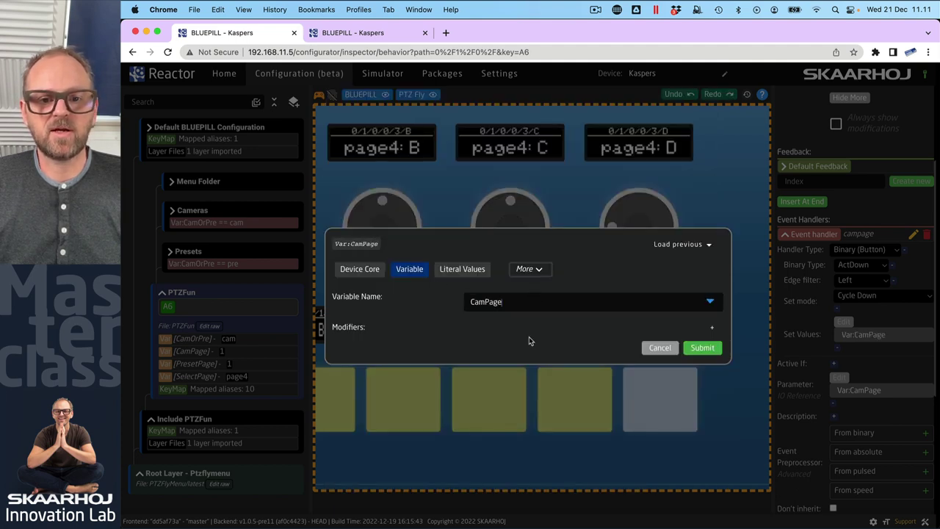
{"action": "left_click", "coordinate": [712, 327]}
{"action": "type", "text": "All"}
{"action": "left_click", "coordinate": [701, 349]}
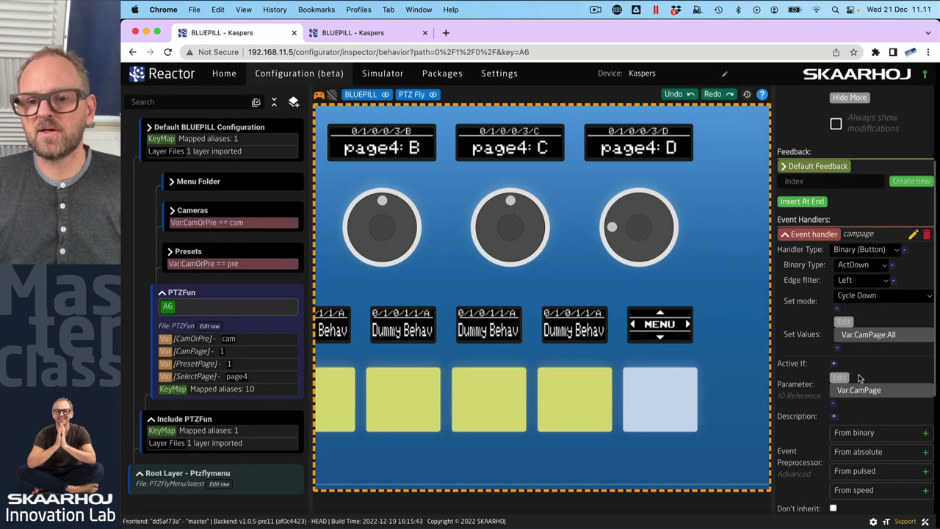
Rename the campage event handler to campagedown
{"action": "scroll", "coordinate": [861, 376], "scroll_direction": "down", "scroll_amount": 2}
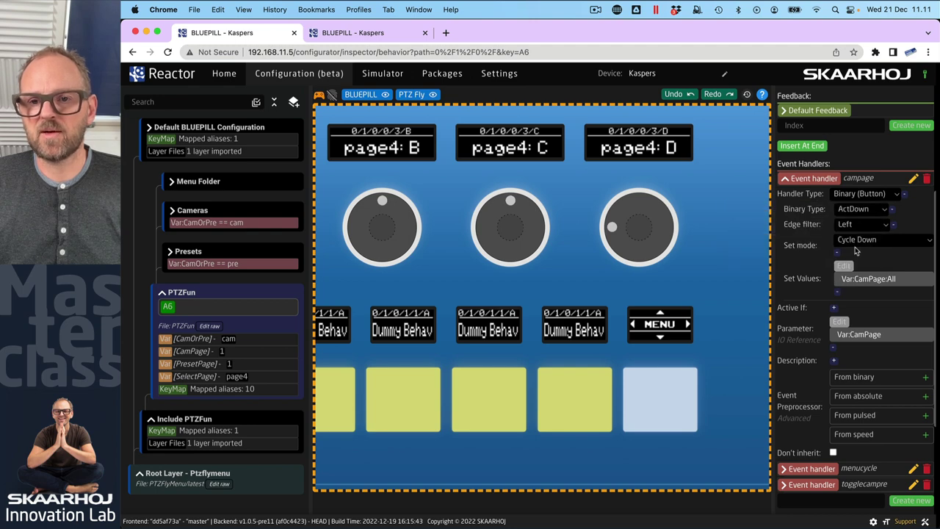
{"action": "left_click", "coordinate": [912, 179]}
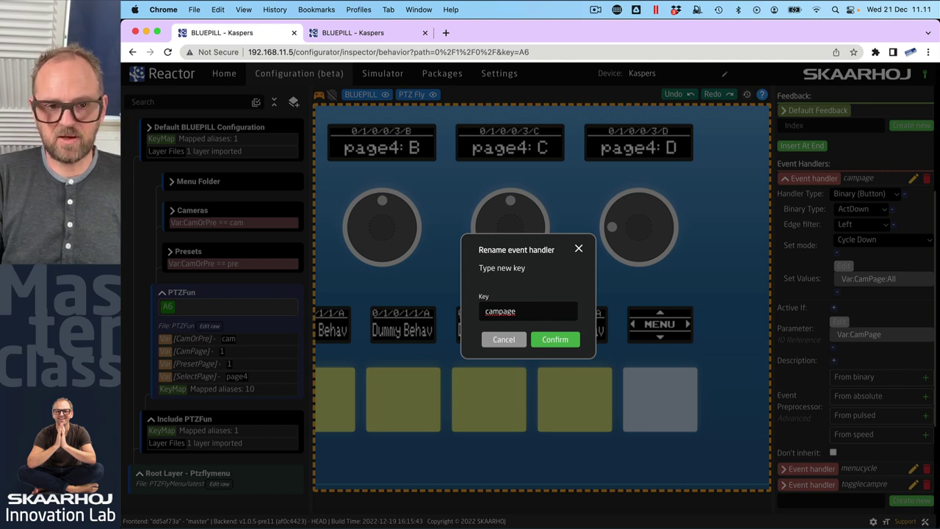
{"action": "type", "text": "down"}
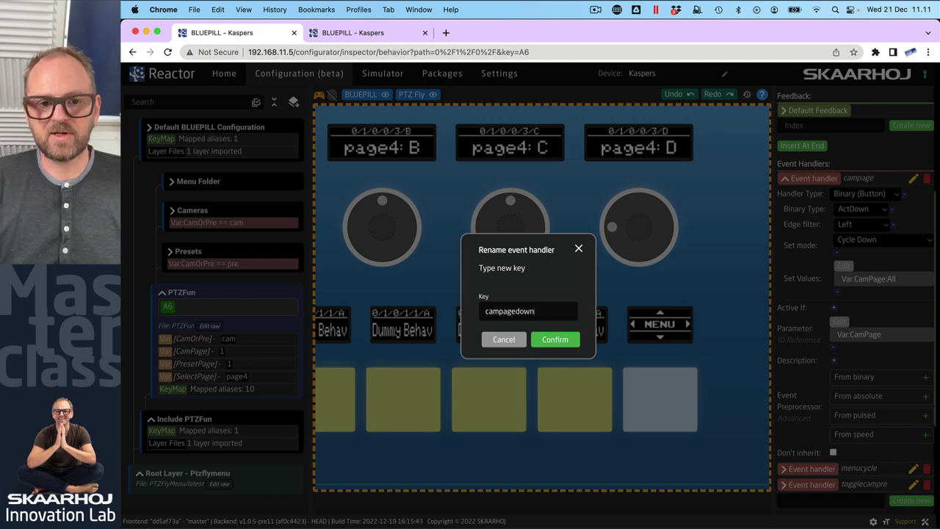
{"action": "left_click", "coordinate": [557, 343]}
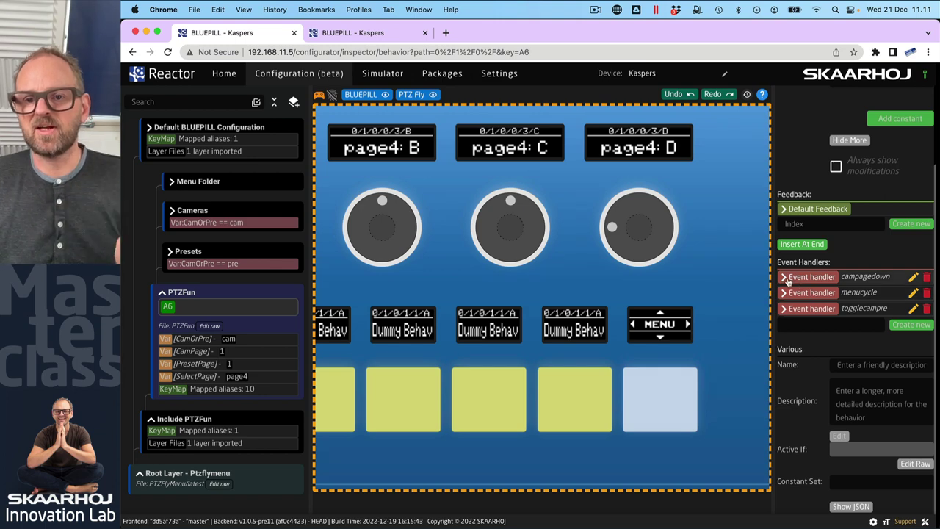
Create a campageup event handler on A6 and set its handler type to Binary (Button)
{"action": "type", "text": "campageup"}
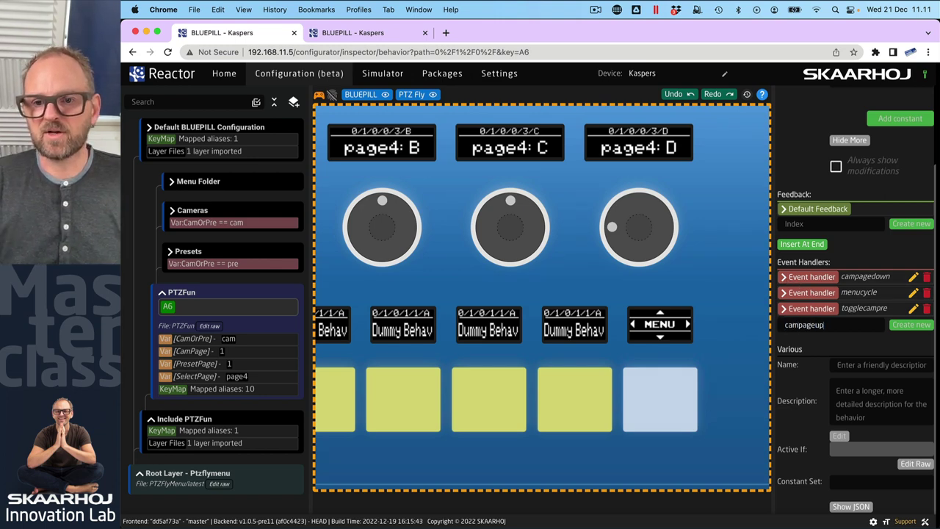
{"action": "left_click", "coordinate": [912, 324]}
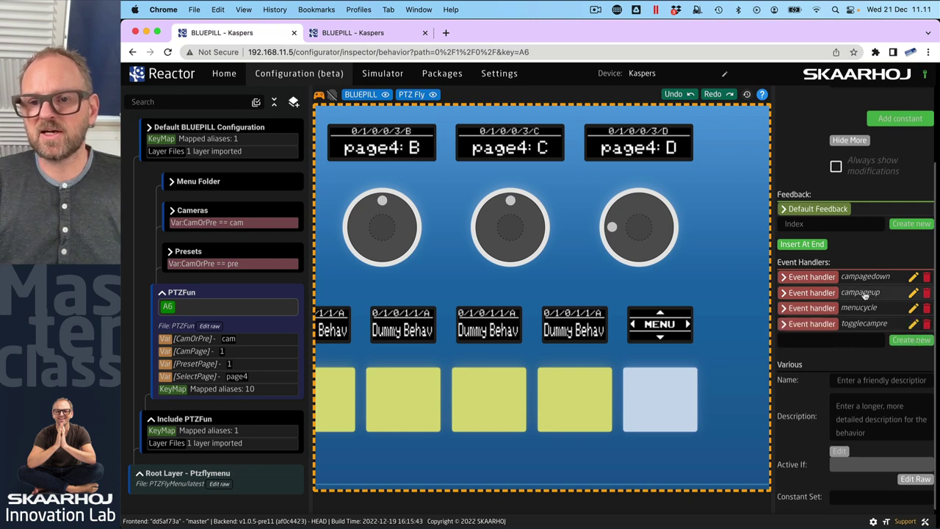
{"action": "left_click", "coordinate": [834, 293]}
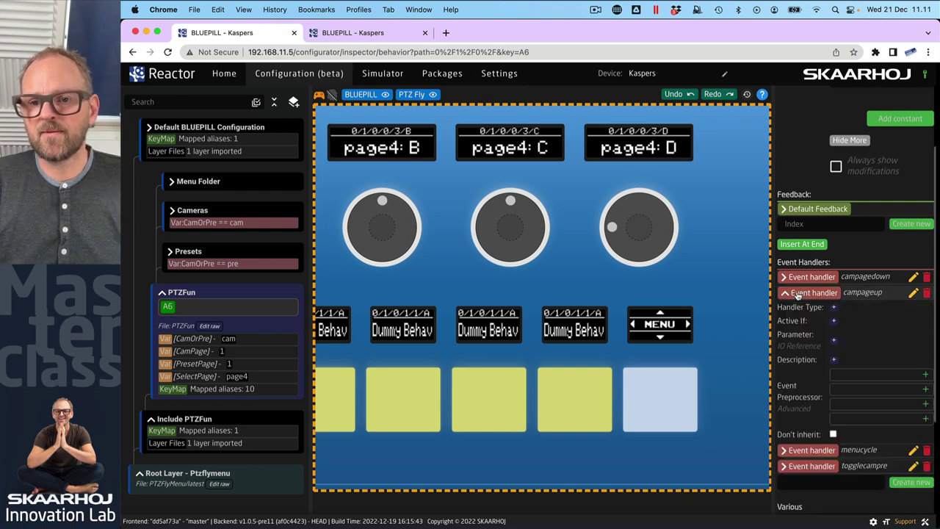
{"action": "left_click", "coordinate": [848, 312]}
{"action": "left_click", "coordinate": [852, 309]}
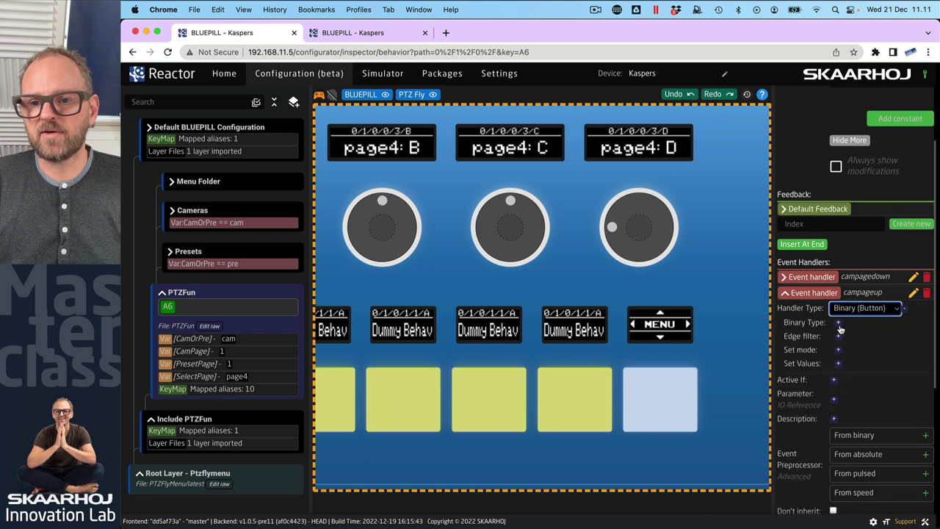
Configure the campageup handler with binary type ActDown, edge filter Right and set mode Cycle Up
{"action": "left_click", "coordinate": [859, 324]}
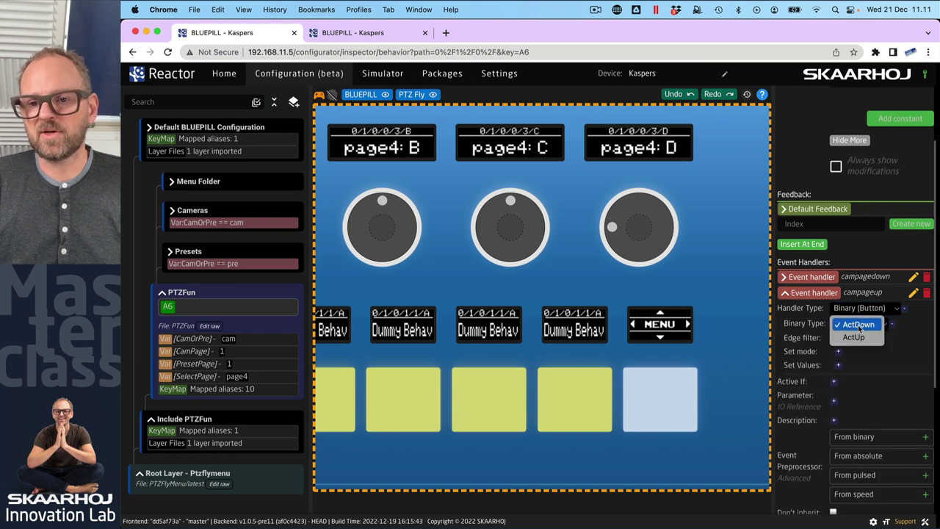
{"action": "left_click", "coordinate": [857, 325]}
{"action": "left_click", "coordinate": [860, 339]}
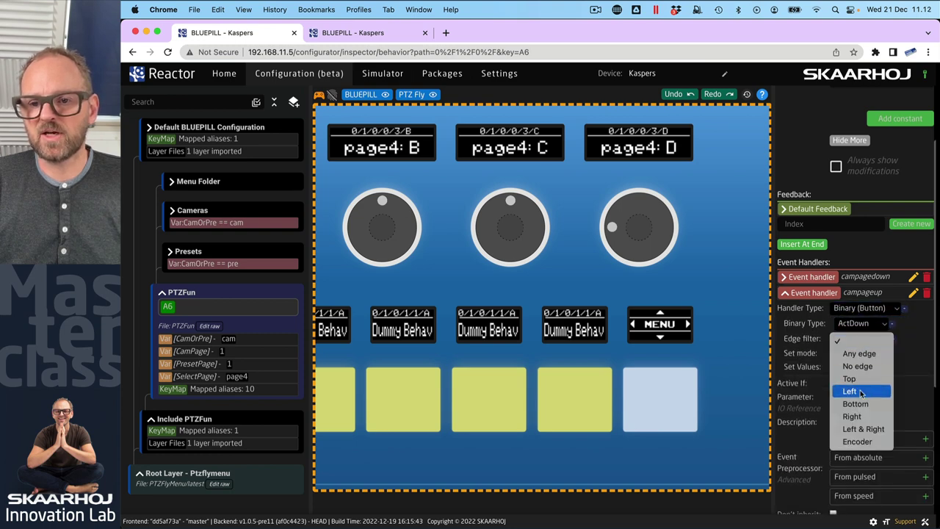
{"action": "left_click", "coordinate": [858, 416]}
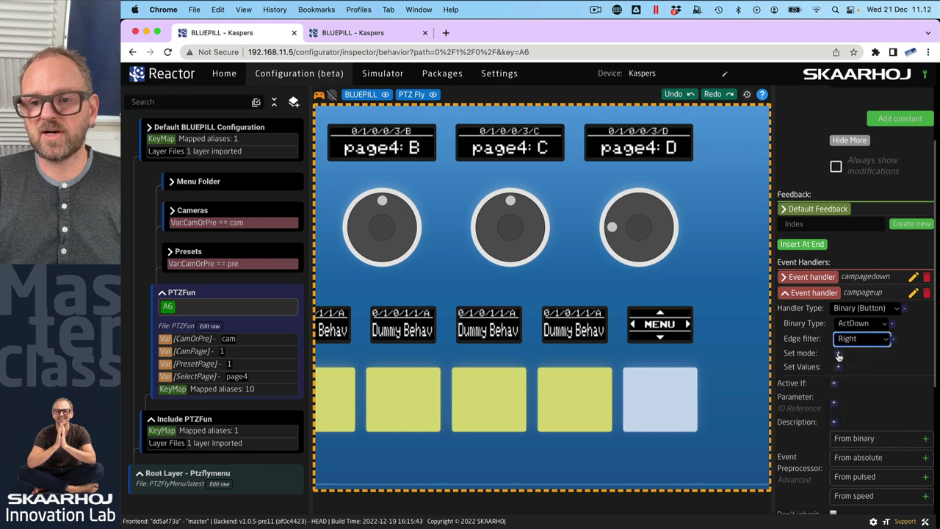
{"action": "left_click", "coordinate": [838, 354]}
{"action": "left_click", "coordinate": [860, 360]}
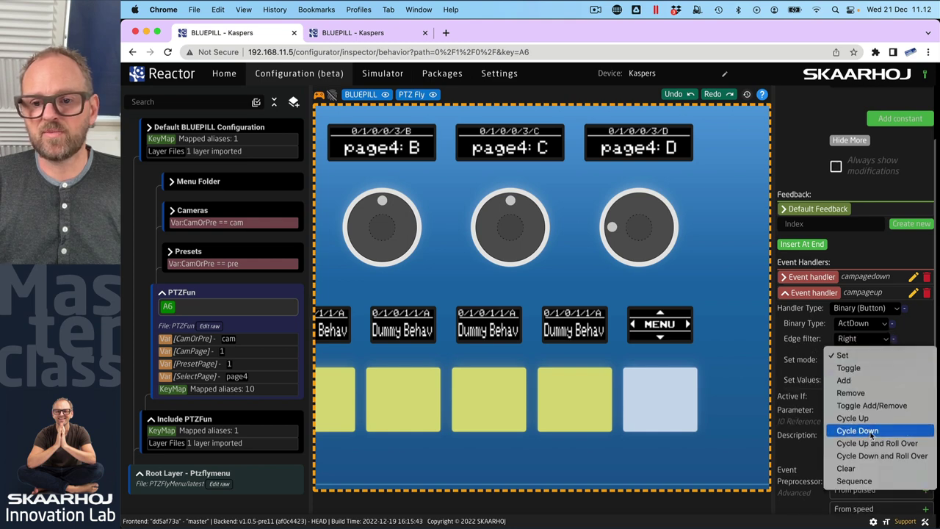
{"action": "left_click", "coordinate": [853, 418]}
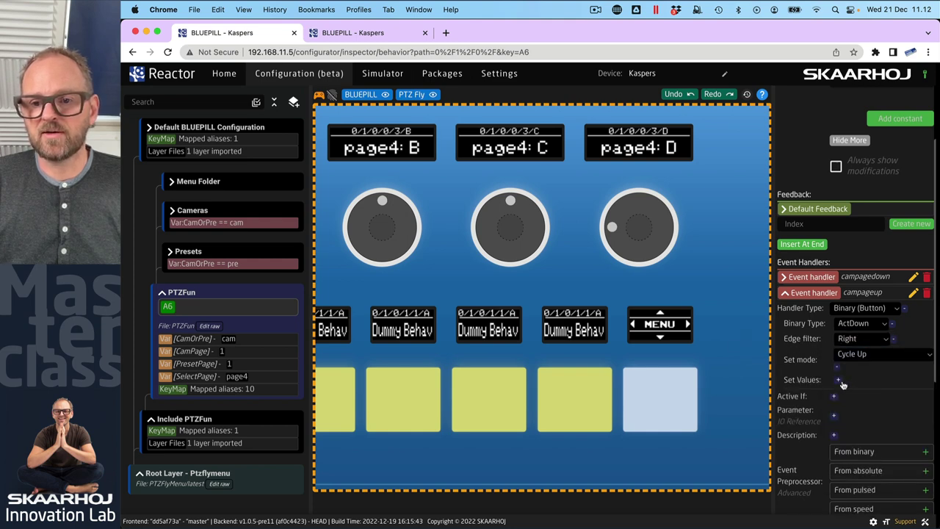
Set the campageup handler's Set Values to the CamPage variable with the modifier All
{"action": "left_click", "coordinate": [838, 379]}
{"action": "left_click", "coordinate": [843, 380]}
{"action": "left_click", "coordinate": [408, 132]}
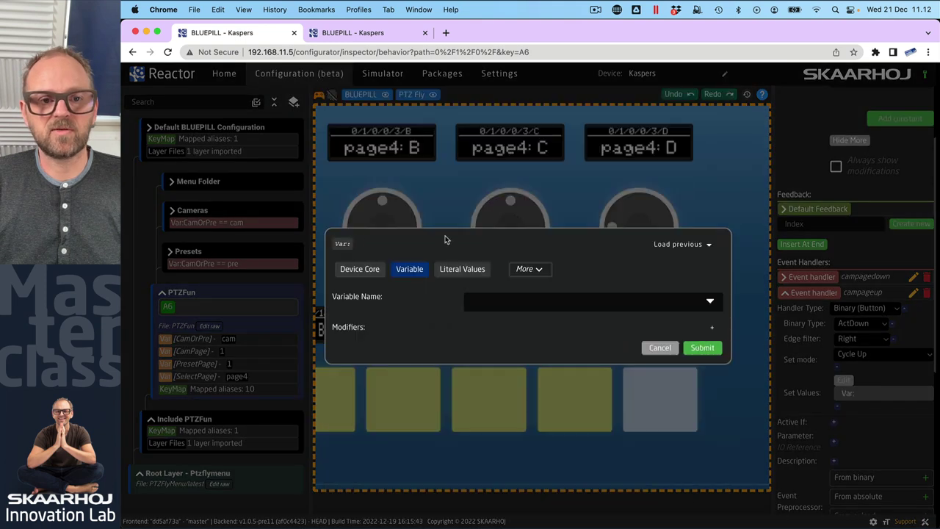
{"action": "left_click", "coordinate": [554, 302]}
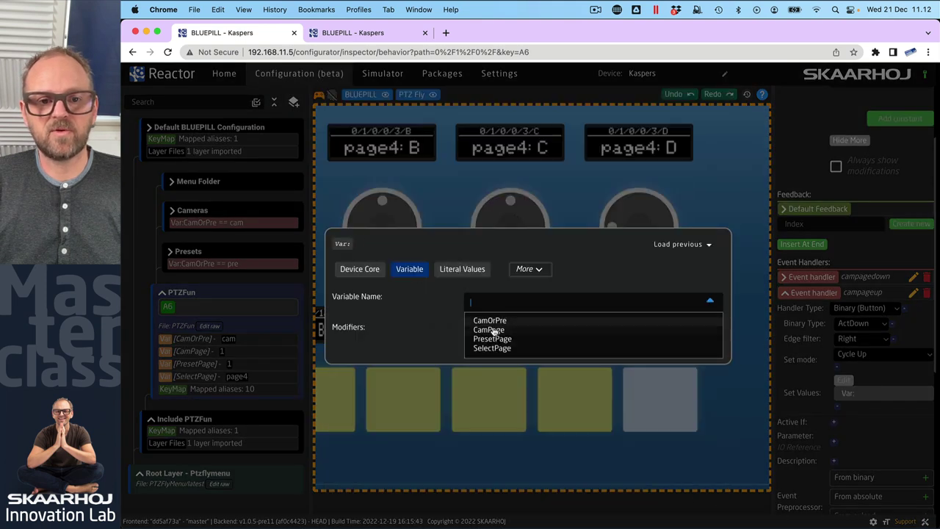
{"action": "left_click", "coordinate": [489, 330]}
{"action": "left_click", "coordinate": [581, 331]}
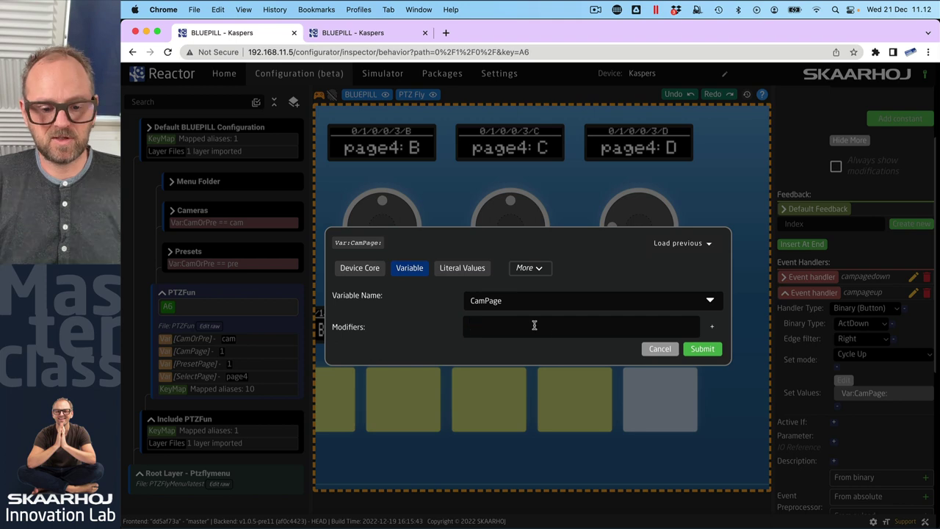
{"action": "type", "text": "All"}
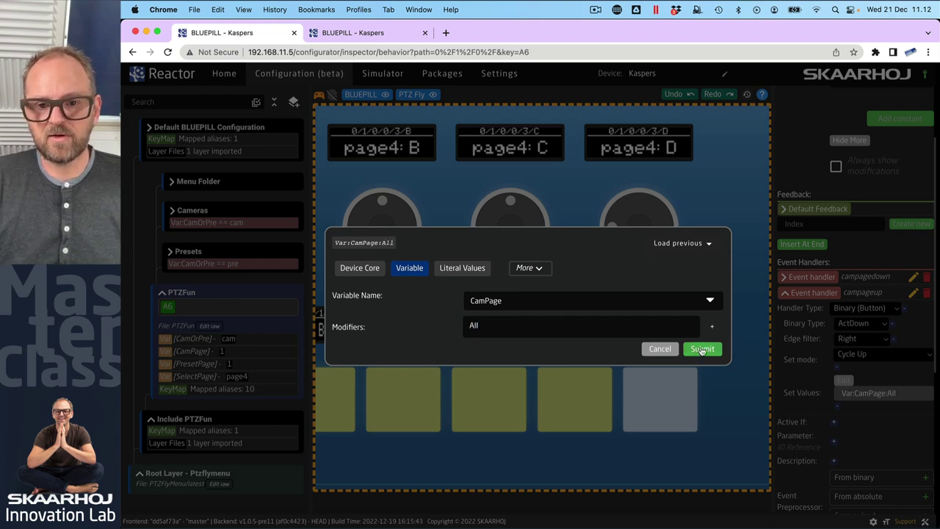
{"action": "left_click", "coordinate": [702, 349]}
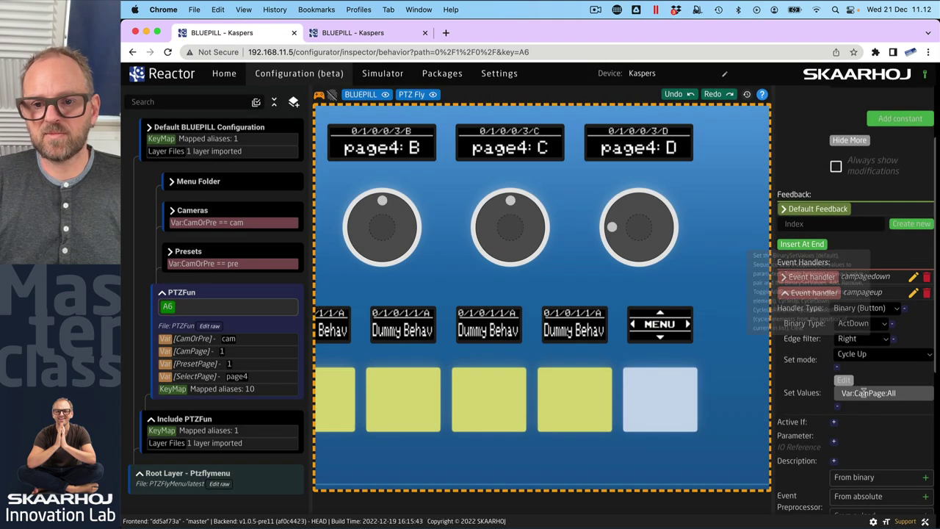
Set the campageup handler's Parameter to the CamPage variable
{"action": "left_click", "coordinate": [834, 443]}
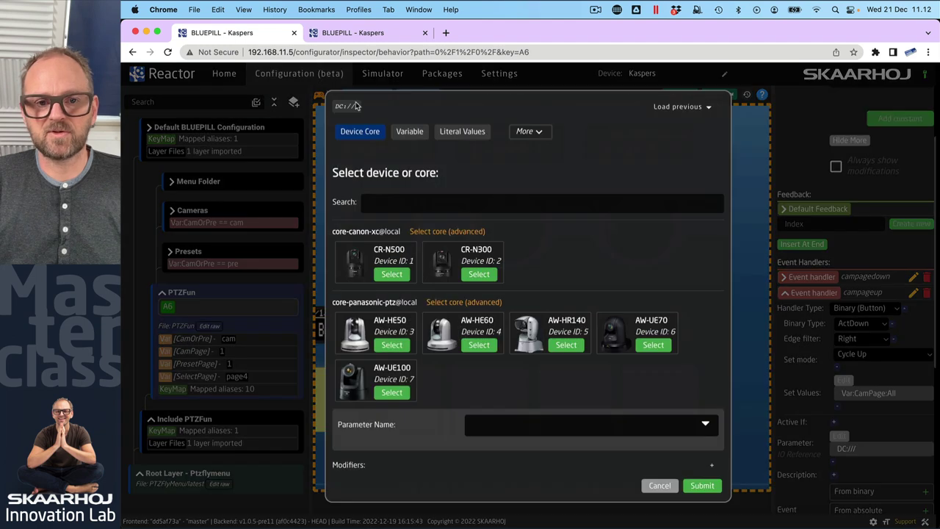
{"action": "left_click", "coordinate": [420, 138]}
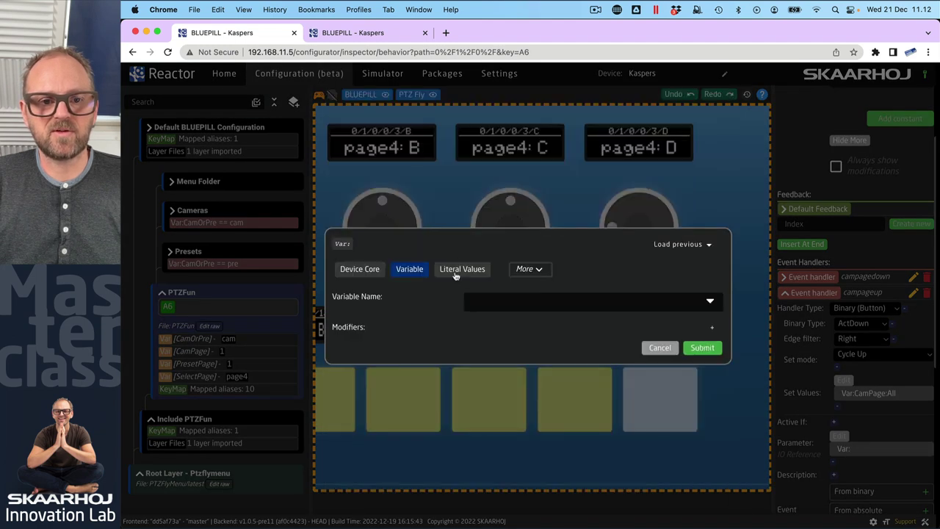
{"action": "left_click", "coordinate": [520, 304]}
{"action": "left_click", "coordinate": [489, 329]}
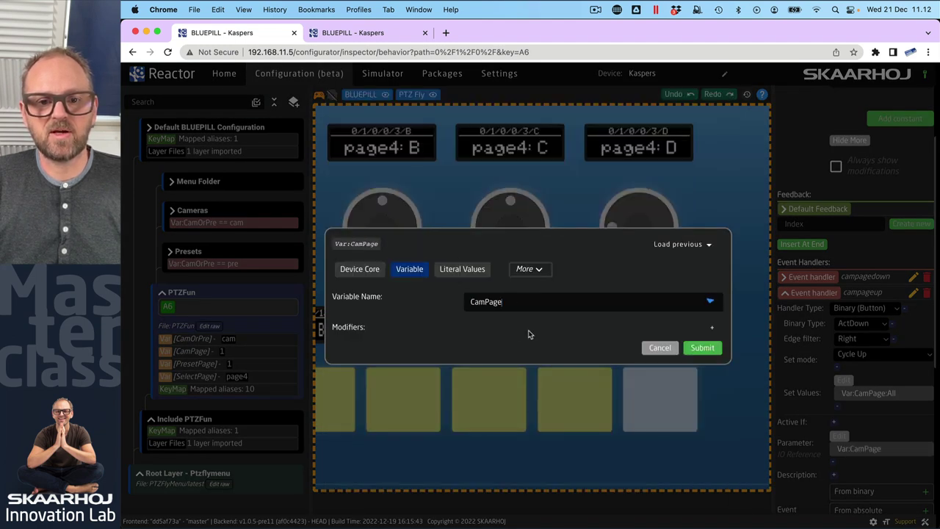
{"action": "left_click", "coordinate": [702, 348]}
Test the MENU button's right and left edges repeatedly with the CamPage variable's options open
{"action": "scroll", "coordinate": [812, 369], "scroll_direction": "down", "scroll_amount": 3}
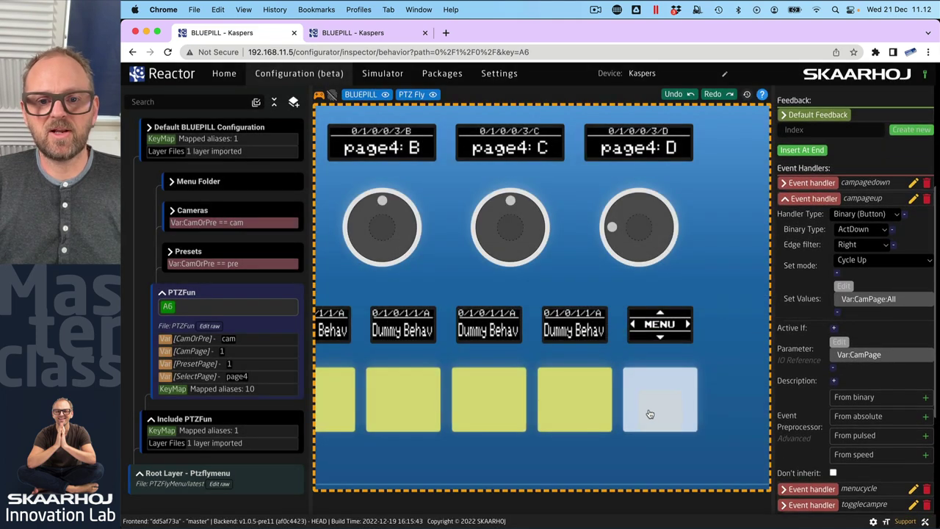
{"action": "left_click", "coordinate": [691, 403]}
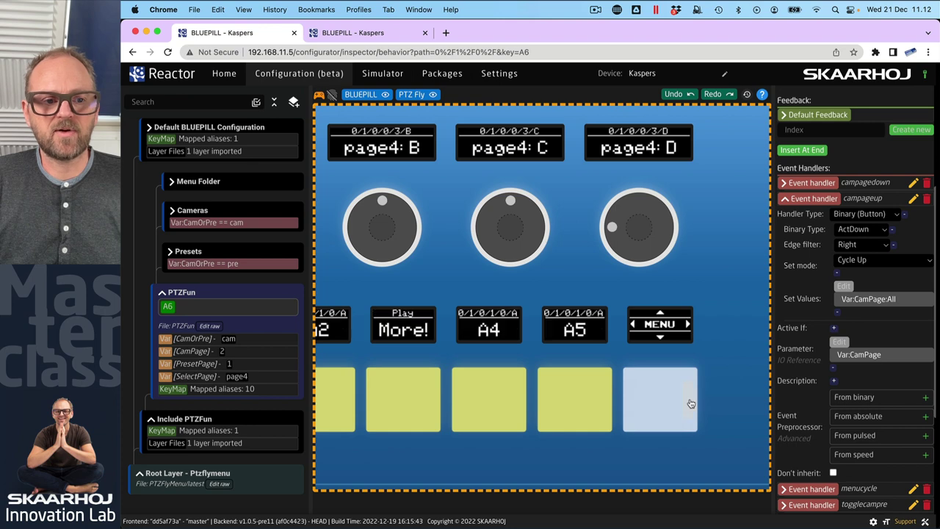
{"action": "left_click", "coordinate": [183, 352]}
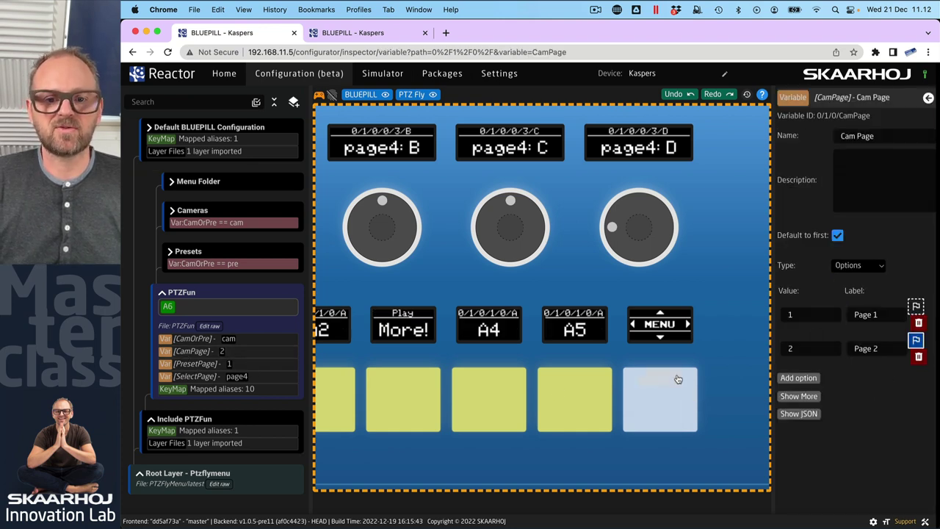
{"action": "left_click", "coordinate": [632, 402]}
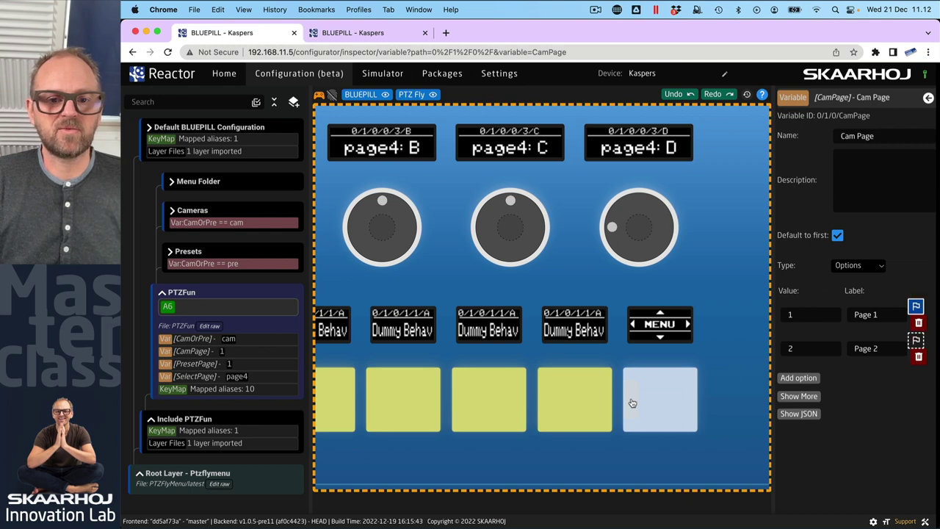
{"action": "left_click", "coordinate": [690, 403]}
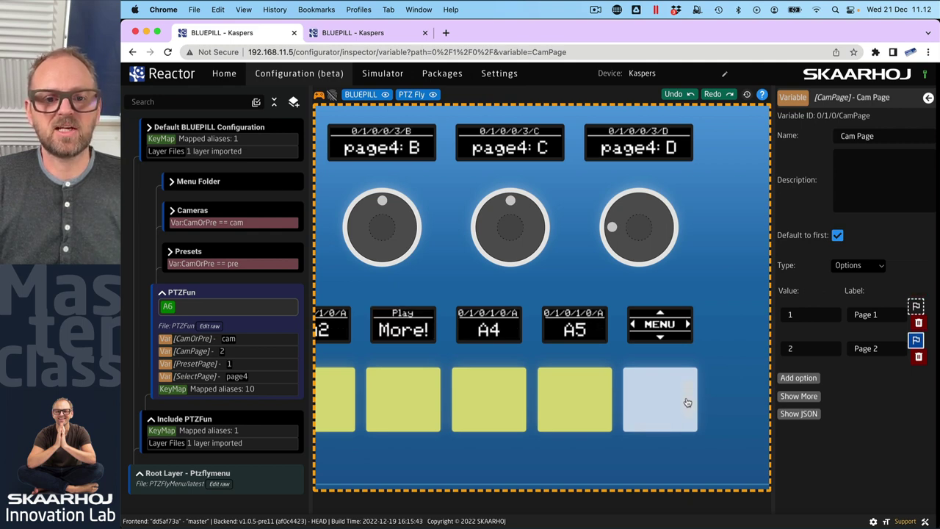
{"action": "left_click", "coordinate": [634, 402]}
{"action": "left_click", "coordinate": [692, 402]}
{"action": "left_click", "coordinate": [634, 404]}
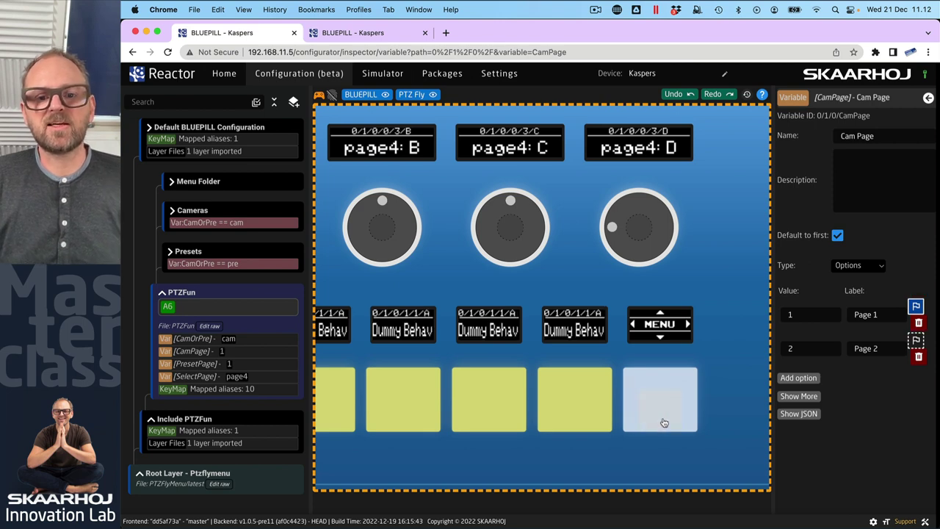
Switch the panel to presets with the MENU button's bottom edge and test its right and left edges there
{"action": "left_click", "coordinate": [663, 422]}
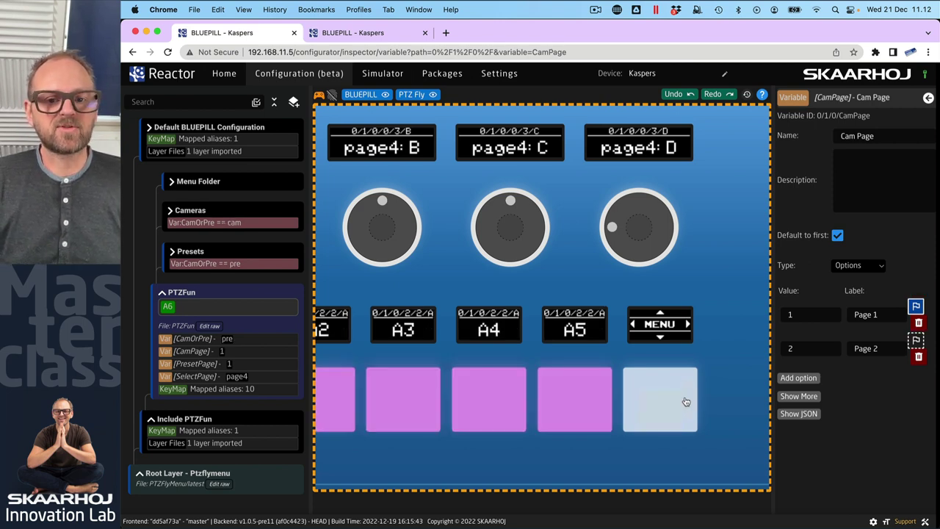
{"action": "left_click", "coordinate": [686, 402]}
{"action": "left_click", "coordinate": [631, 404]}
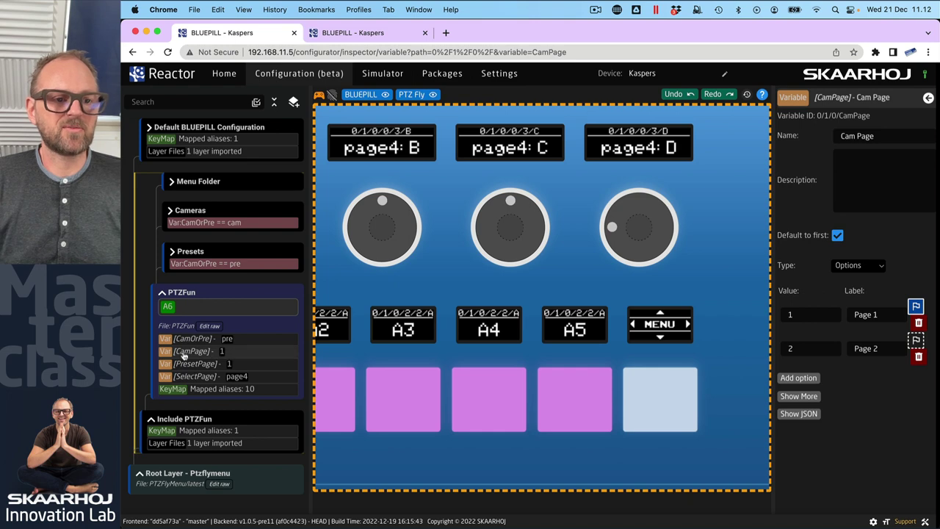
{"action": "left_click", "coordinate": [694, 402]}
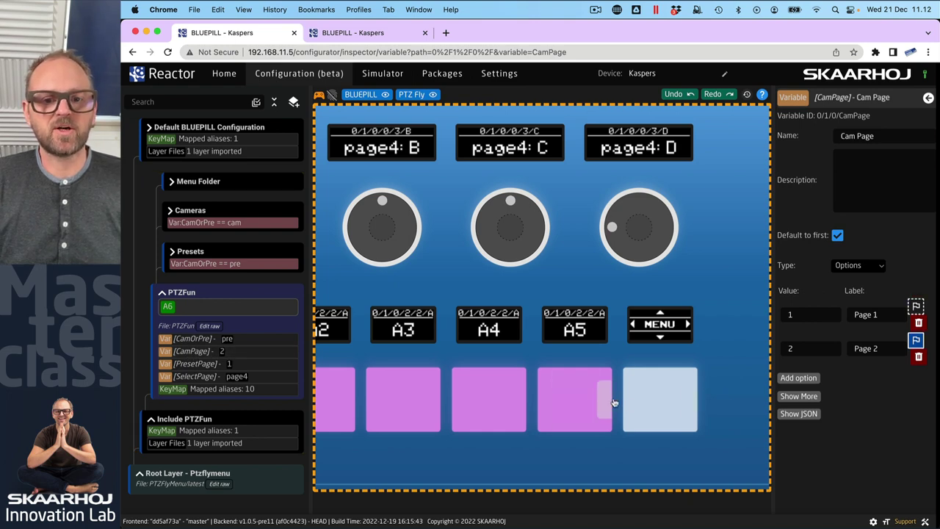
{"action": "left_click", "coordinate": [632, 401]}
{"action": "left_click", "coordinate": [694, 400]}
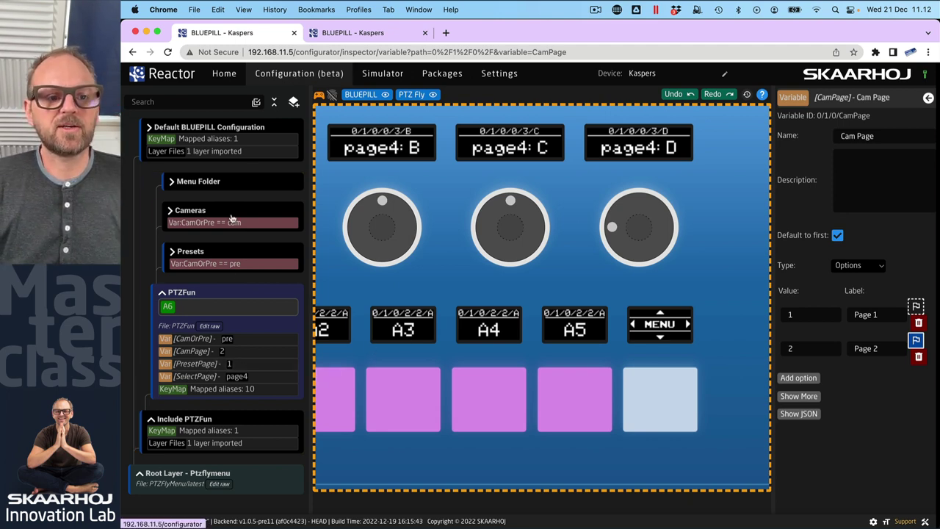
Open the A6 behavior, widen the inspector and show the behavior's JSON
{"action": "left_click", "coordinate": [170, 307]}
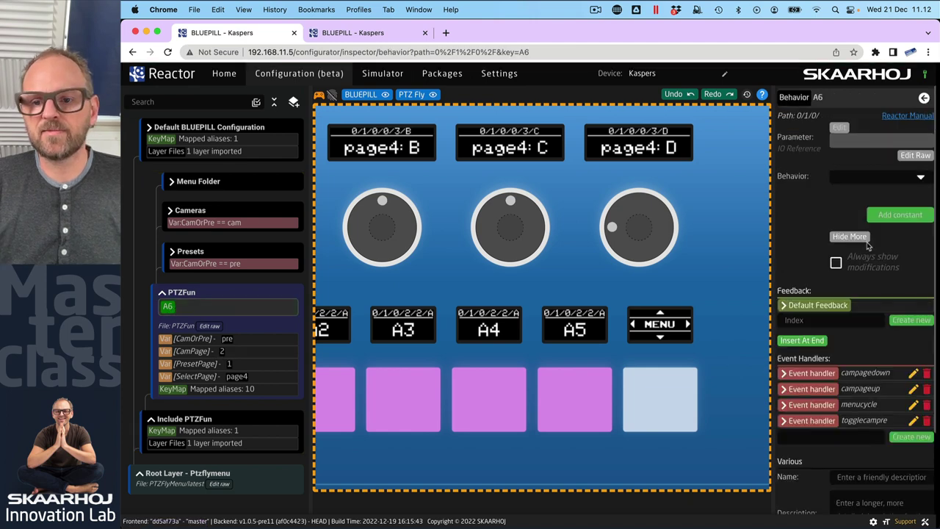
{"action": "scroll", "coordinate": [845, 423], "scroll_direction": "down", "scroll_amount": 3}
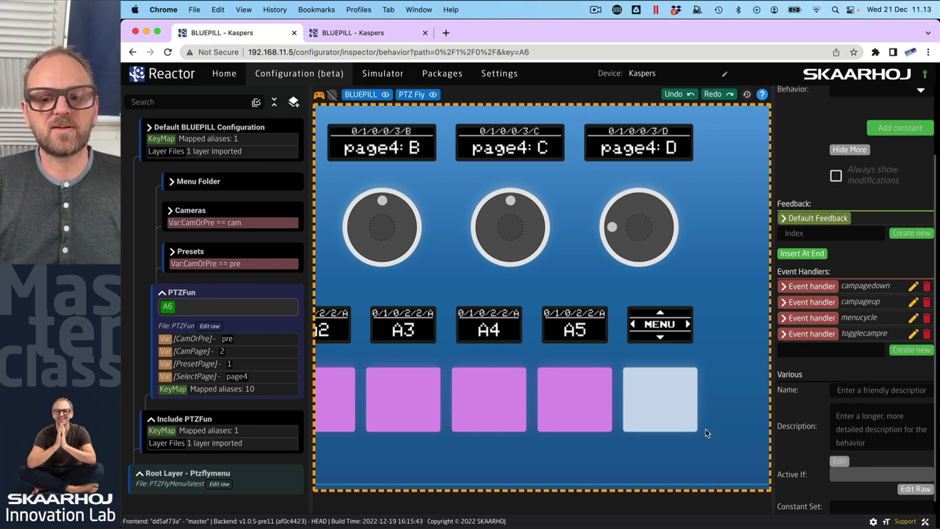
{"action": "scroll", "coordinate": [846, 448], "scroll_direction": "down", "scroll_amount": 2}
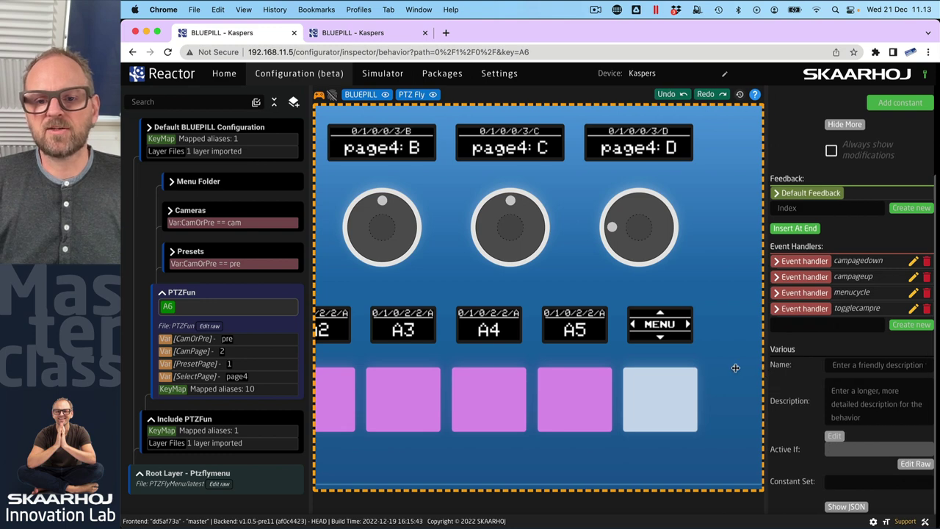
{"action": "left_click_drag", "start_coordinate": [770, 365], "coordinate": [547, 365]}
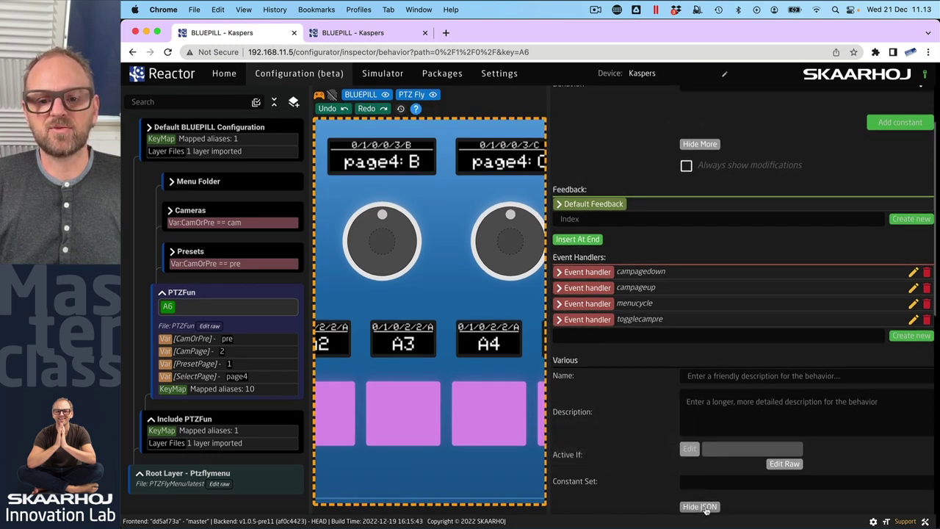
{"action": "left_click", "coordinate": [703, 506]}
{"action": "scroll", "coordinate": [845, 330], "scroll_direction": "down", "scroll_amount": 5}
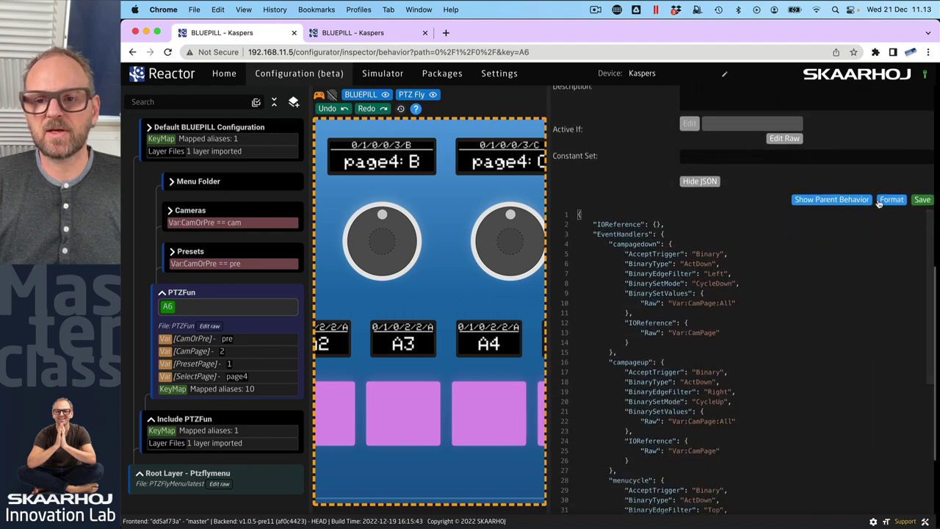
Duplicate the campagedown and campageup handler blocks in the A6 JSON, inserting the copy before menucycle
{"action": "scroll", "coordinate": [765, 317], "scroll_direction": "down", "scroll_amount": 2}
{"action": "scroll", "coordinate": [765, 317], "scroll_direction": "up", "scroll_amount": 2}
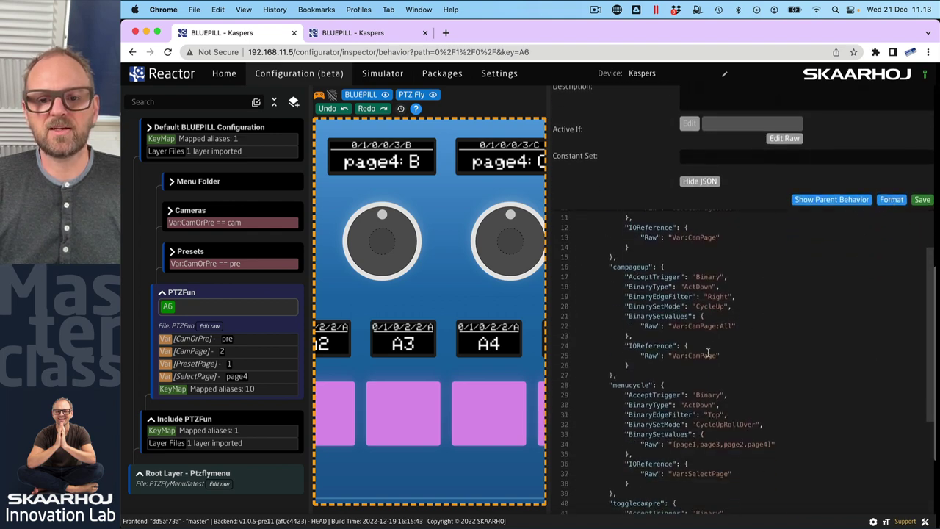
{"action": "left_click_drag", "start_coordinate": [622, 294], "coordinate": [626, 453]}
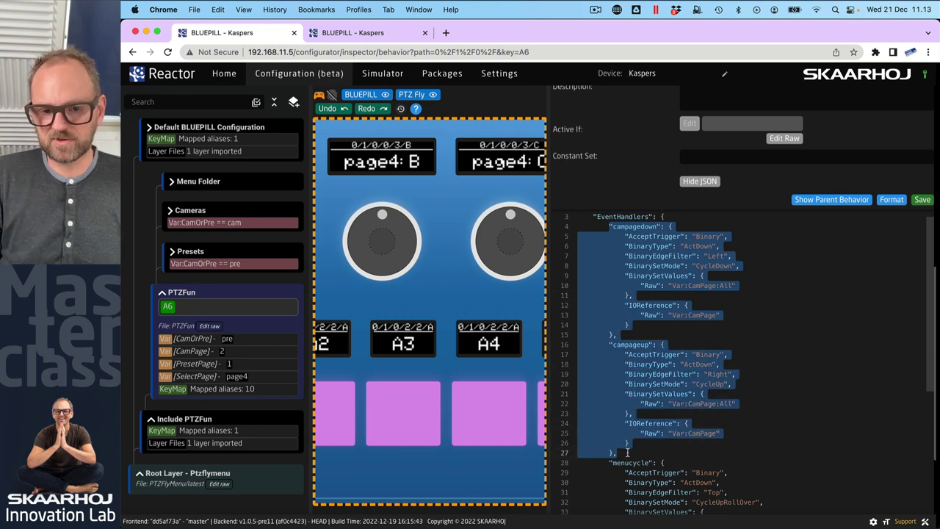
{"action": "left_click", "coordinate": [614, 463]}
{"action": "left_click", "coordinate": [616, 453]}
{"action": "scroll", "coordinate": [653, 441], "scroll_direction": "down", "scroll_amount": 10}
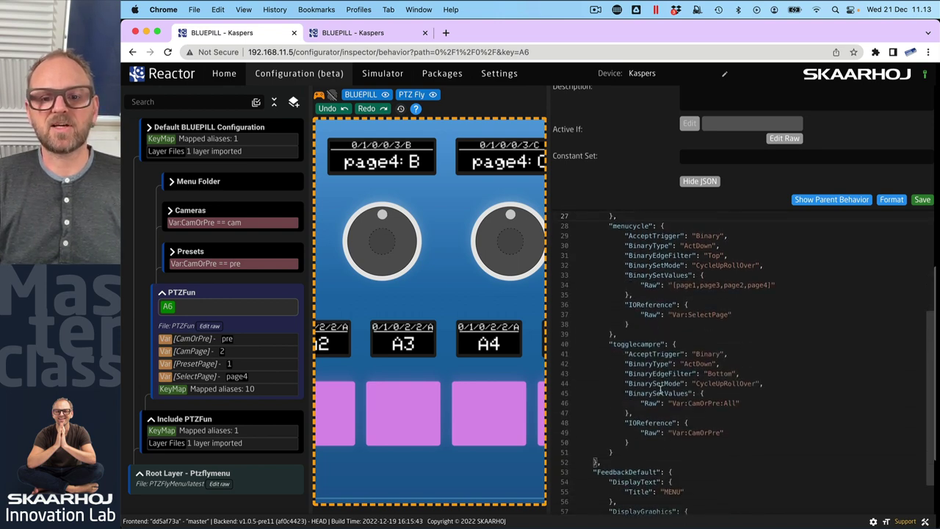
{"action": "scroll", "coordinate": [661, 391], "scroll_direction": "up", "scroll_amount": 10}
{"action": "scroll", "coordinate": [661, 391], "scroll_direction": "up", "scroll_amount": 2}
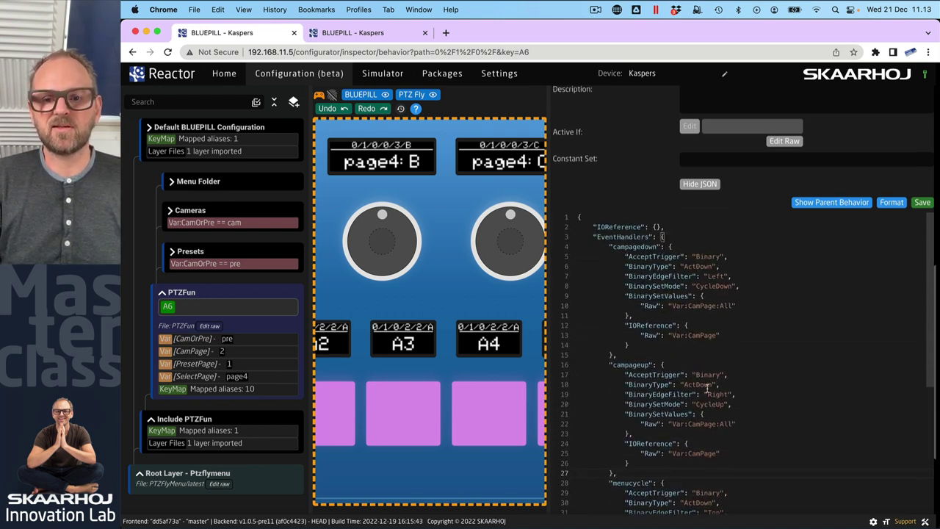
{"action": "key", "text": "super+v"}
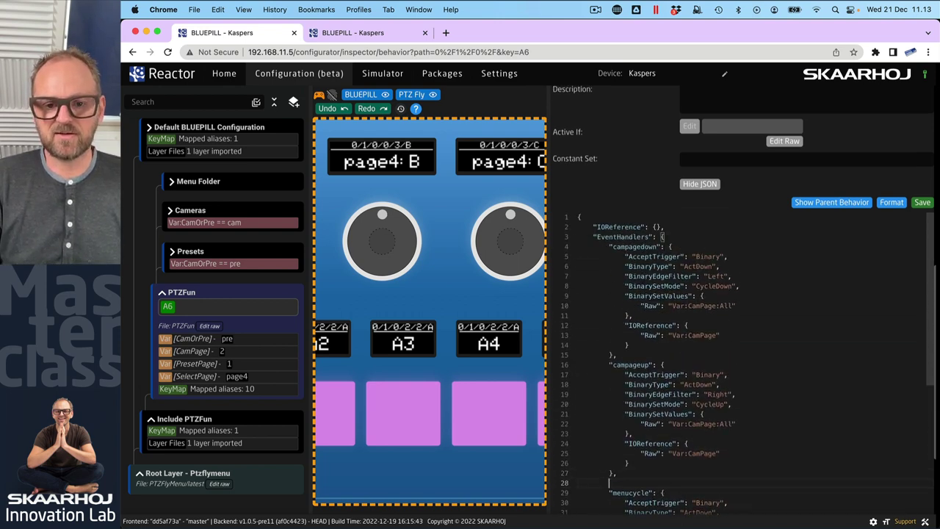
Rename the first campageup block in the JSON to prepageup and the second campagedown block to prepagedown
{"action": "scroll", "coordinate": [734, 389], "scroll_direction": "down", "scroll_amount": 3}
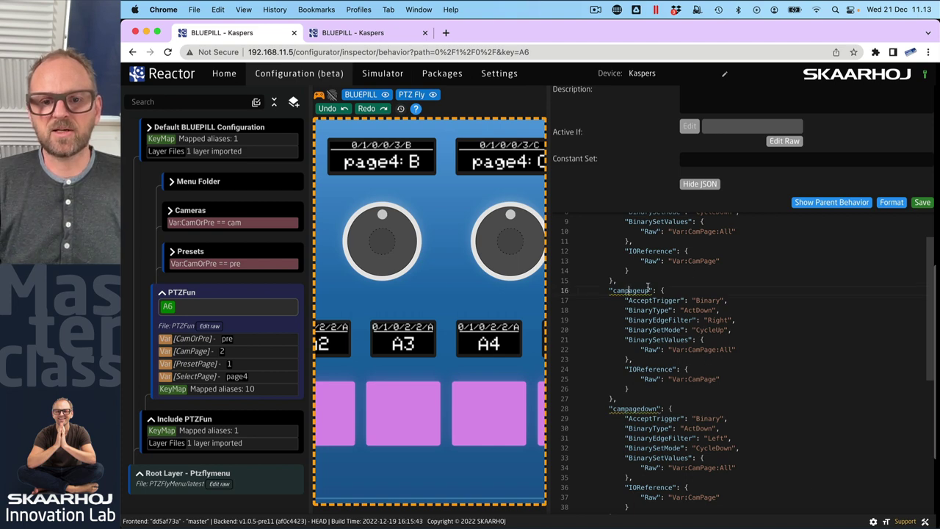
{"action": "double_click", "coordinate": [616, 290]}
{"action": "type", "text": "prepageup"}
{"action": "double_click", "coordinate": [625, 409]}
{"action": "type", "text": "prepagedown"}
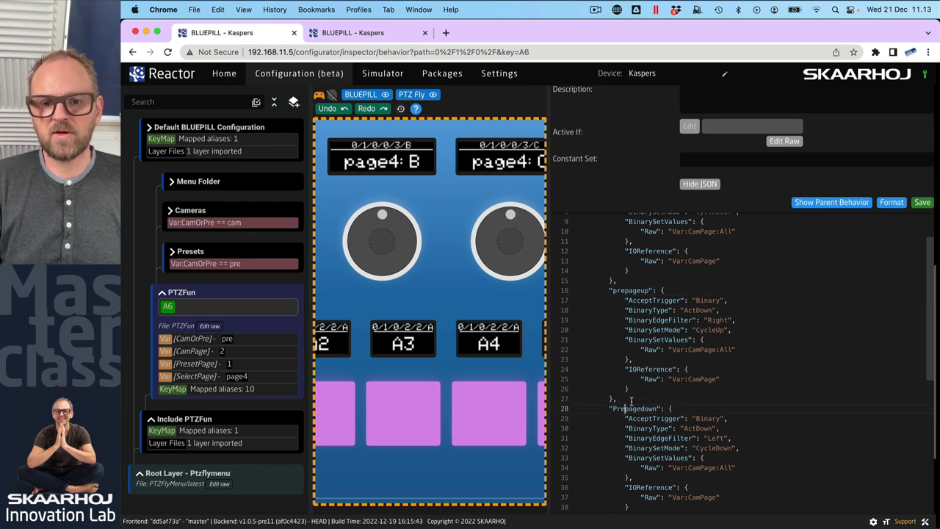
{"action": "key", "text": "BackSpace"}
{"action": "key", "text": "BackSpace"}
{"action": "key", "text": "BackSpace"}
{"action": "type", "text": "pre"}
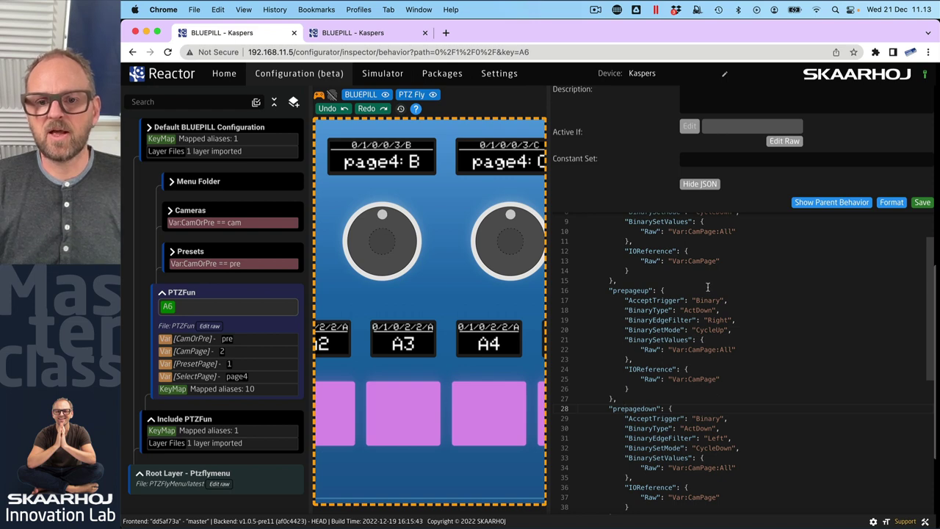
Replace all four CamPage references in the prepageup and prepagedown blocks with PresetPage
{"action": "double_click", "coordinate": [699, 349]}
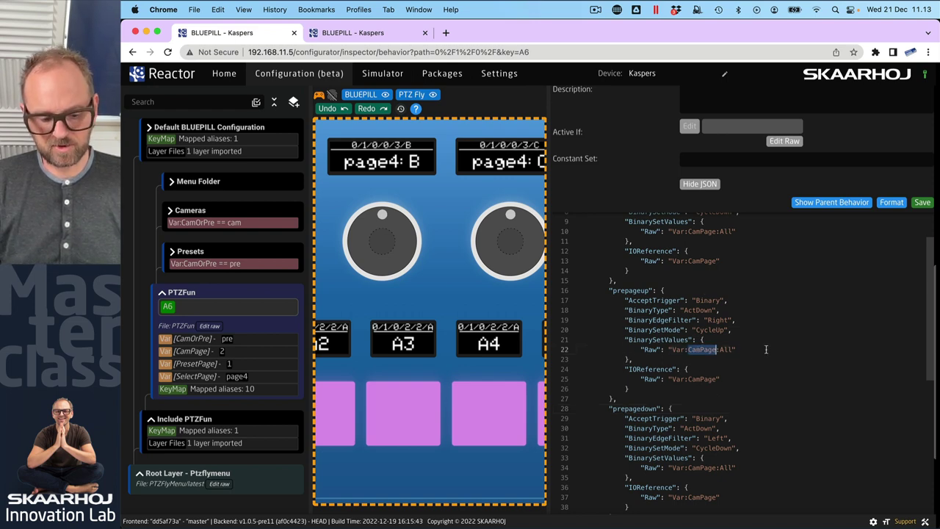
{"action": "key", "text": "super+f"}
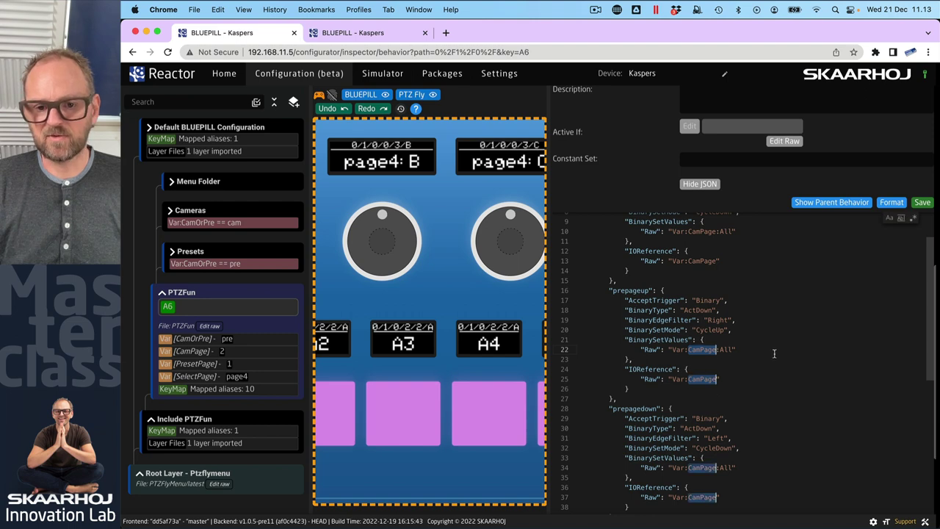
{"action": "scroll", "coordinate": [796, 359], "scroll_direction": "down", "scroll_amount": 2}
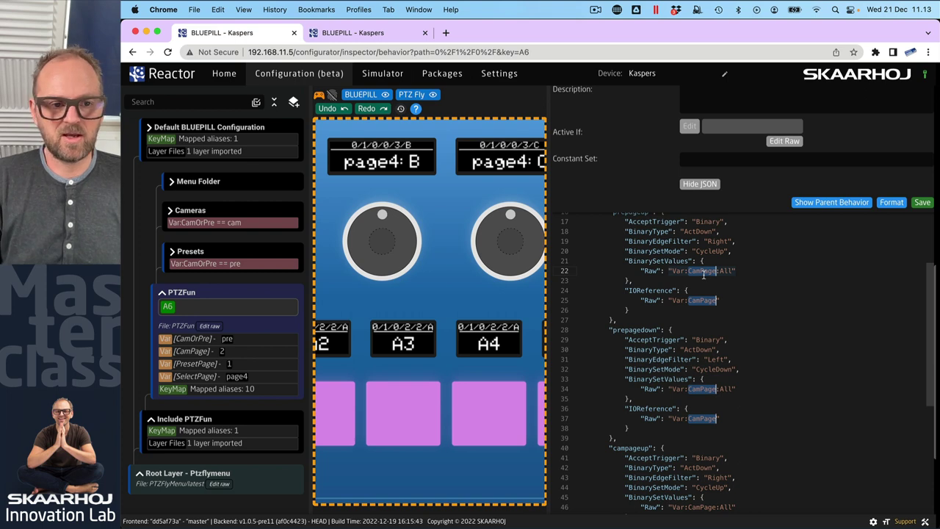
{"action": "key", "text": "super+d"}
{"action": "key", "text": "super+d"}
{"action": "key", "text": "super+d"}
{"action": "type", "text": "PresetPage"}
{"action": "scroll", "coordinate": [903, 262], "scroll_direction": "down", "scroll_amount": 1}
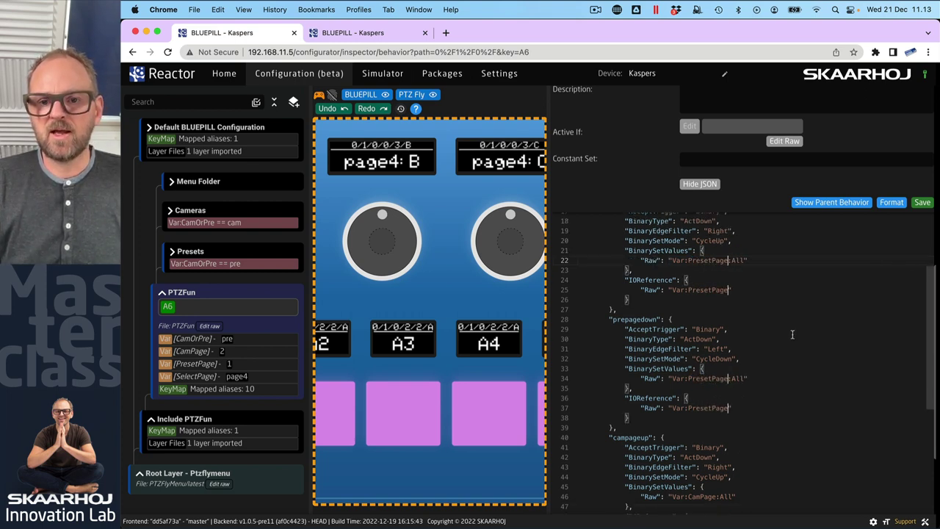
Save the edited A6 JSON and expand the prepagedown event handler to show its settings
{"action": "scroll", "coordinate": [793, 334], "scroll_direction": "up", "scroll_amount": 3}
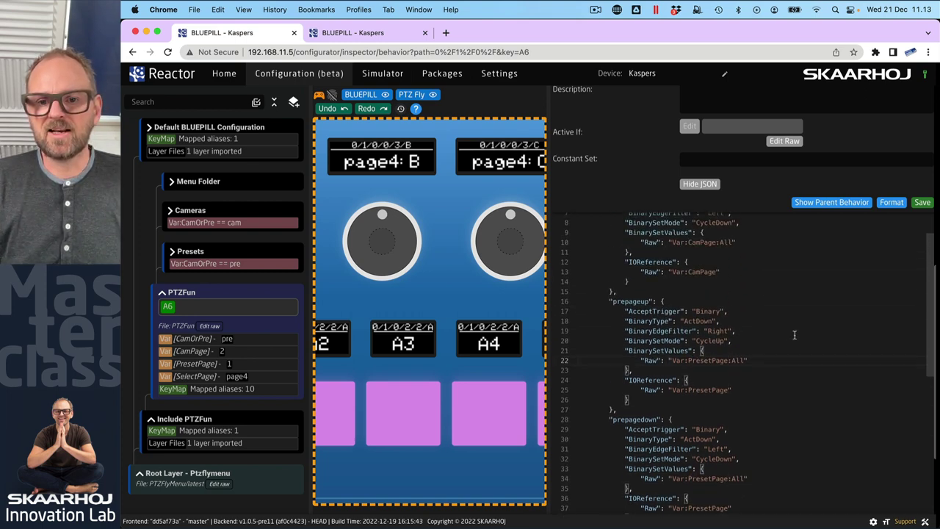
{"action": "left_click", "coordinate": [921, 203]}
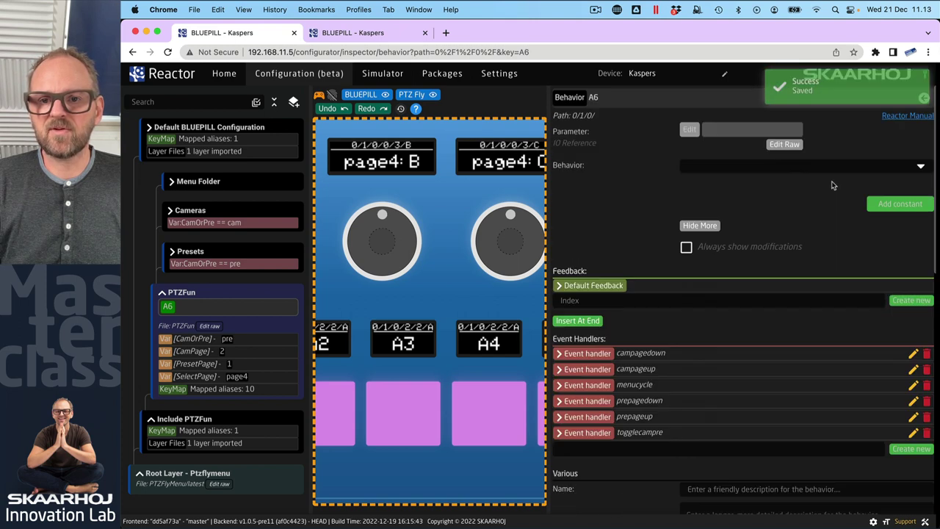
{"action": "scroll", "coordinate": [635, 381], "scroll_direction": "down", "scroll_amount": 2}
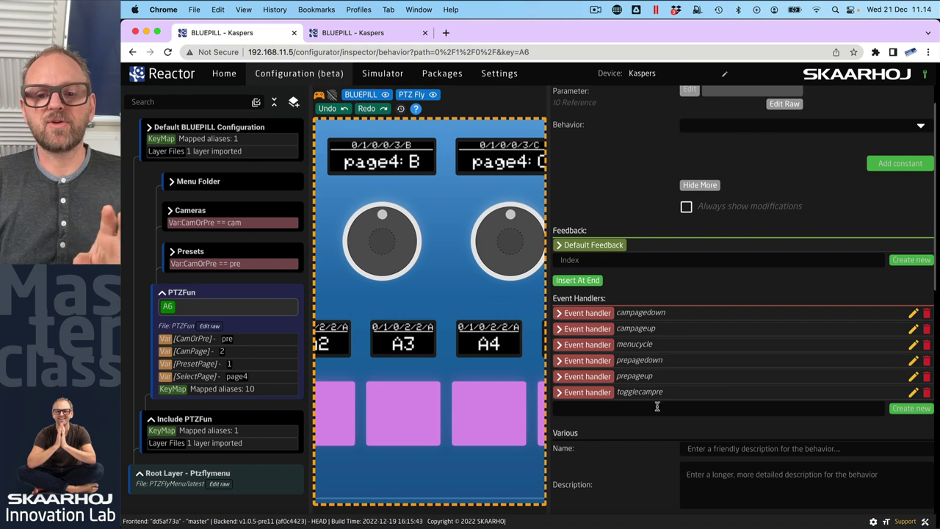
{"action": "scroll", "coordinate": [649, 400], "scroll_direction": "down", "scroll_amount": 1}
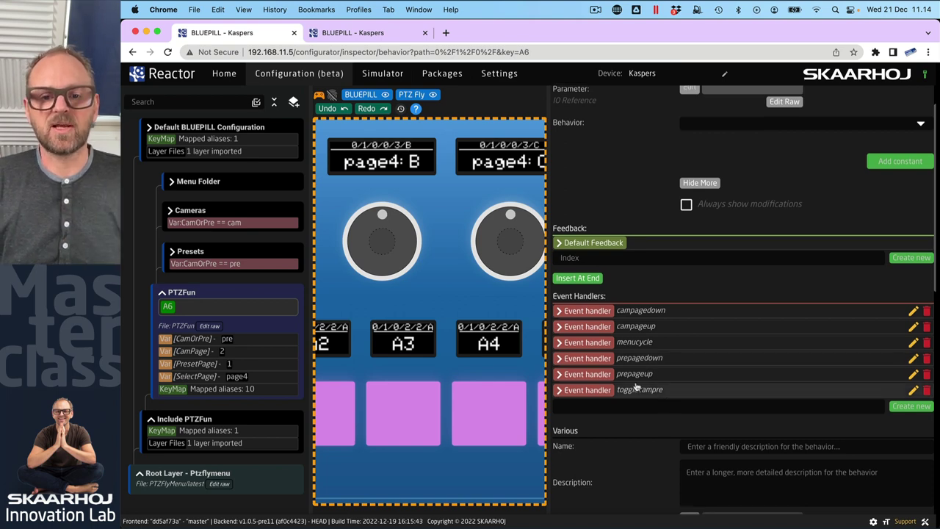
{"action": "left_click", "coordinate": [561, 359]}
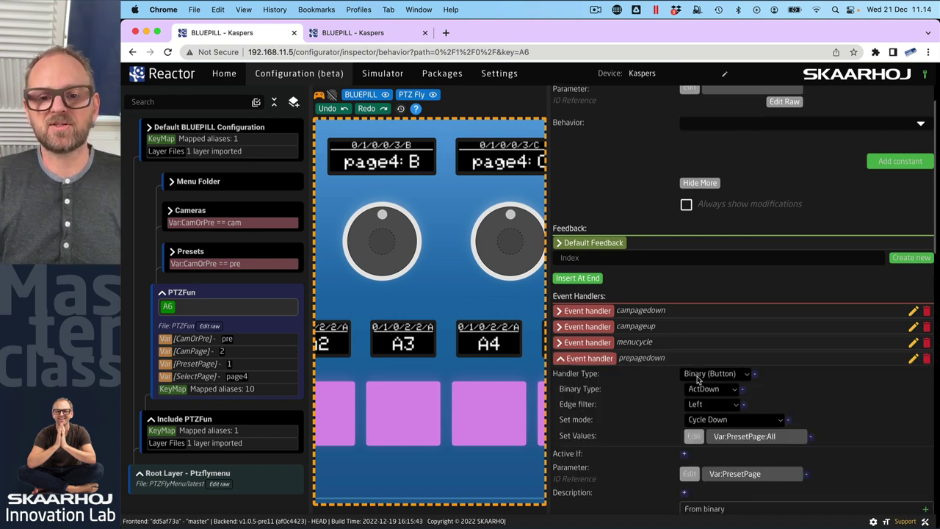
{"action": "scroll", "coordinate": [640, 401], "scroll_direction": "down", "scroll_amount": 2}
{"action": "scroll", "coordinate": [640, 401], "scroll_direction": "down", "scroll_amount": 4}
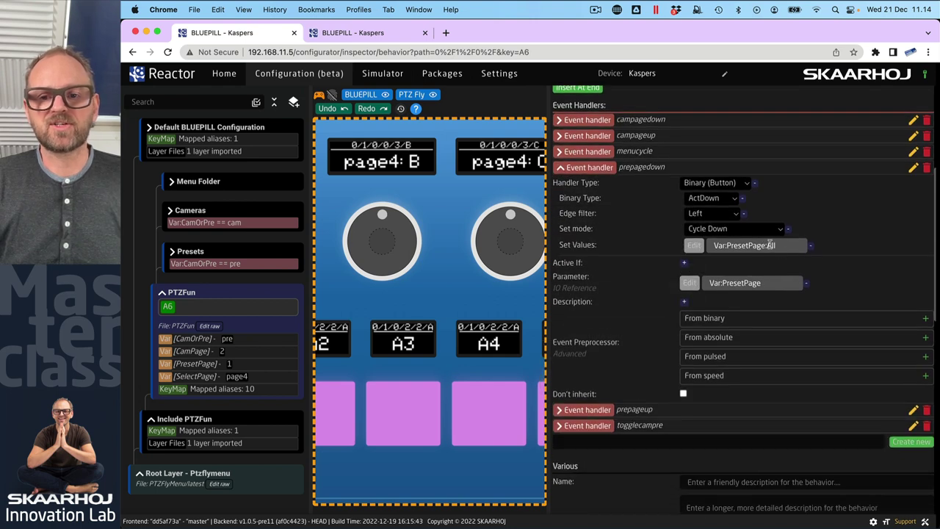
Narrow the inspector to reveal the MENU button and test stepping the pages up and down with its right and left edges
{"action": "left_click_drag", "start_coordinate": [548, 345], "coordinate": [756, 342]}
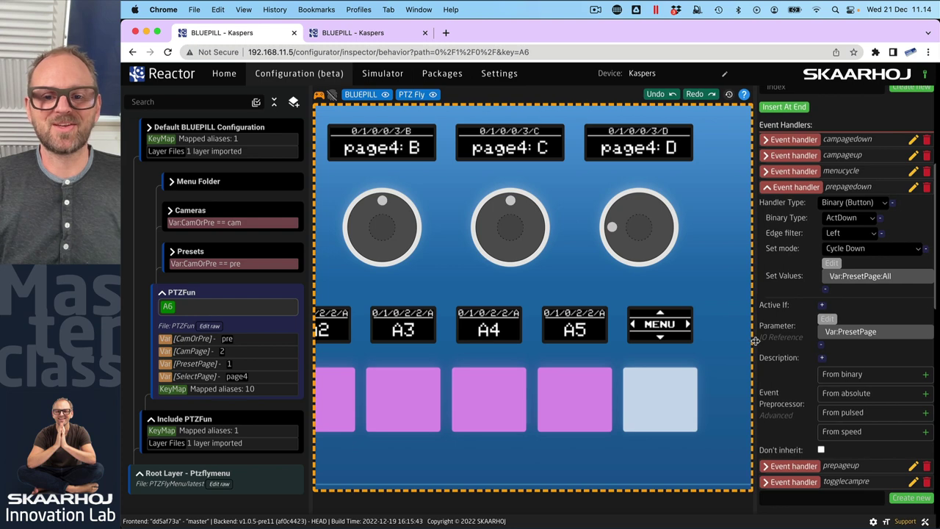
{"action": "left_click", "coordinate": [691, 404]}
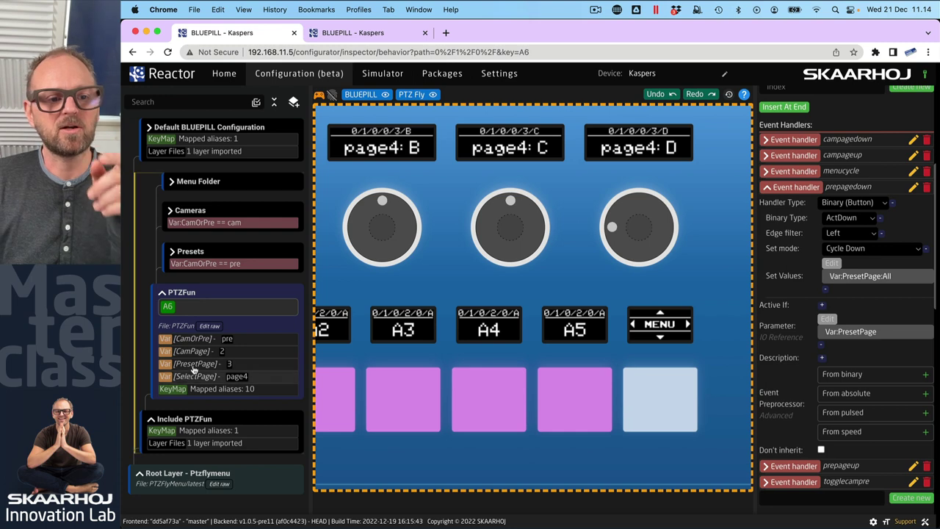
{"action": "left_click", "coordinate": [629, 401]}
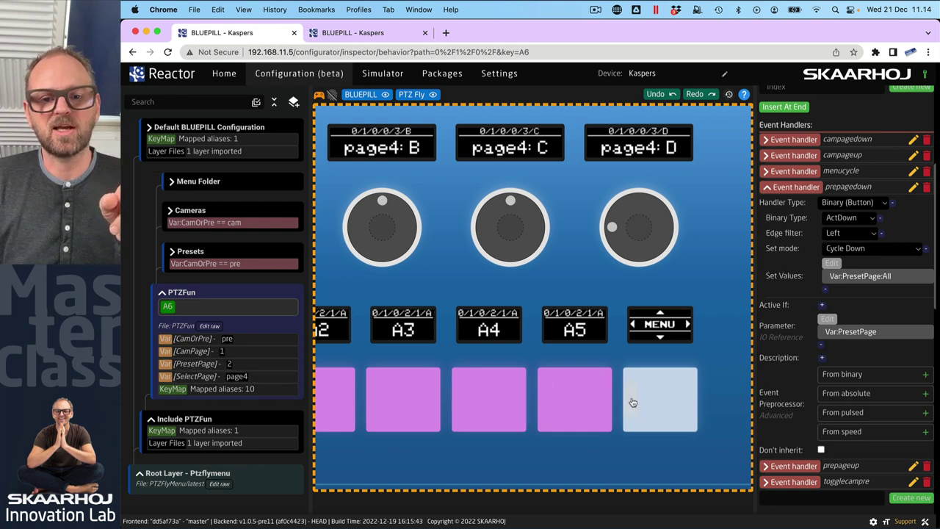
{"action": "left_click", "coordinate": [690, 403]}
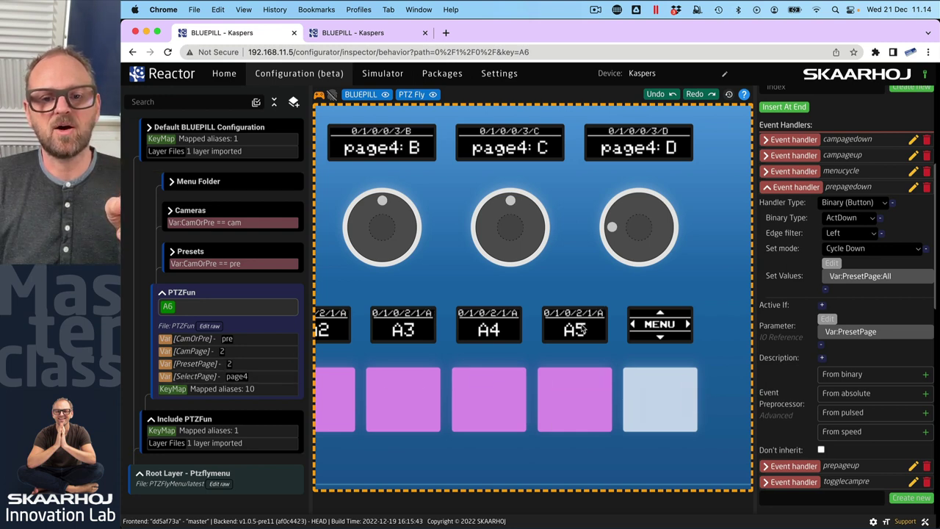
{"action": "left_click", "coordinate": [629, 401]}
{"action": "left_click", "coordinate": [690, 401]}
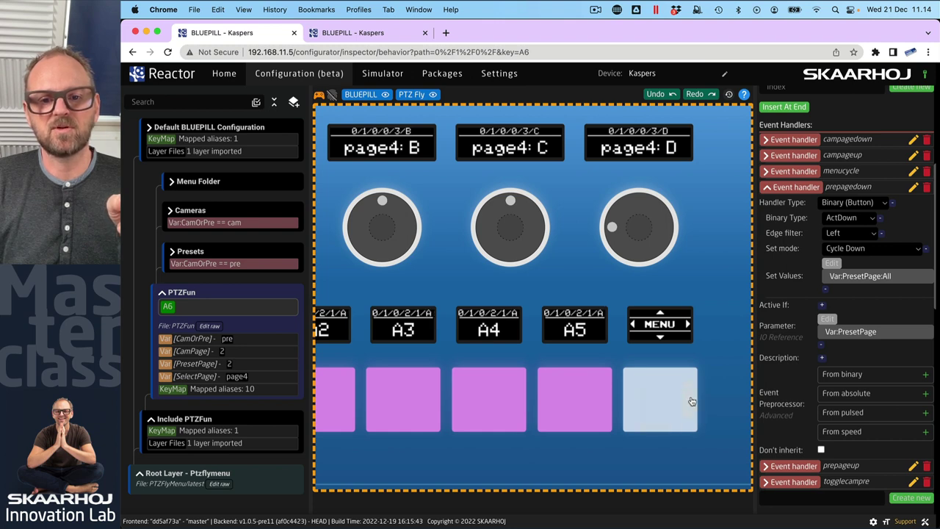
{"action": "left_click", "coordinate": [630, 401]}
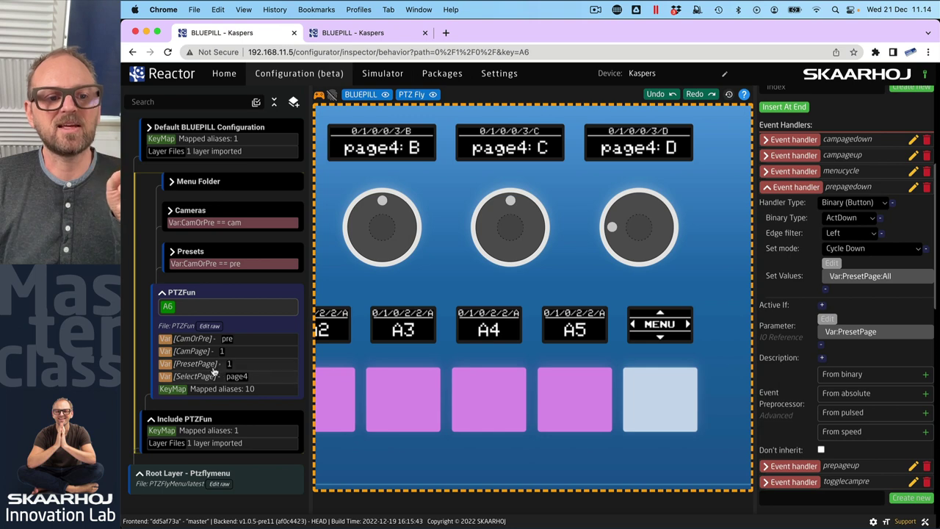
{"action": "left_click", "coordinate": [694, 404]}
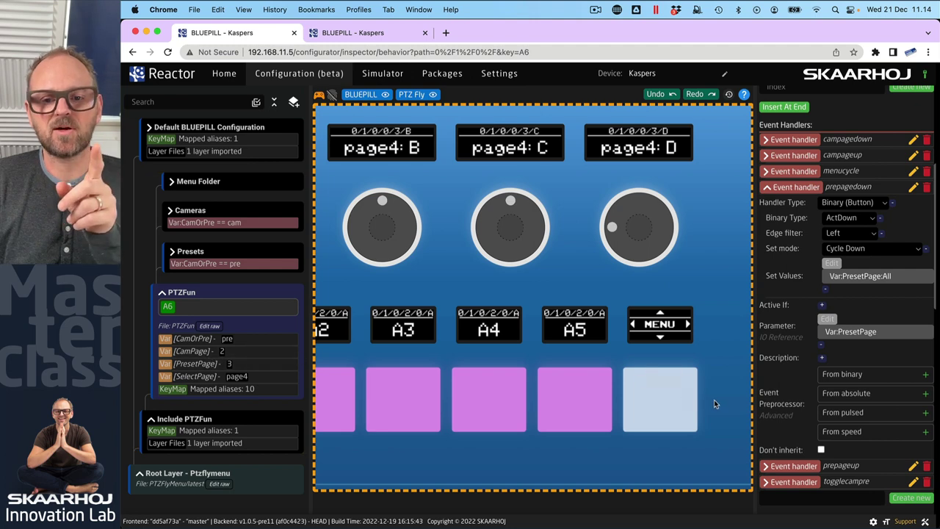
{"action": "left_click", "coordinate": [633, 401]}
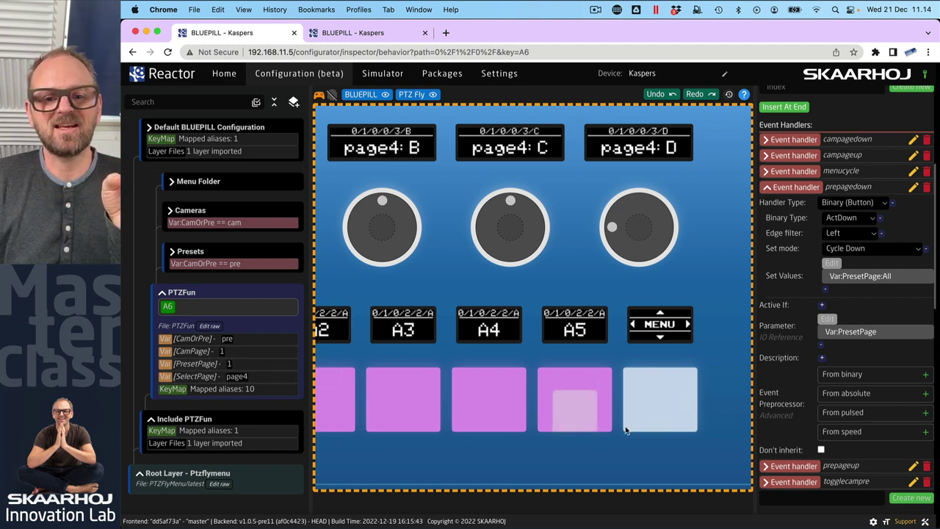
Test toggling between camera and preset mode on the MENU button, stepping the pages in both directions in each mode
{"action": "left_click", "coordinate": [667, 420]}
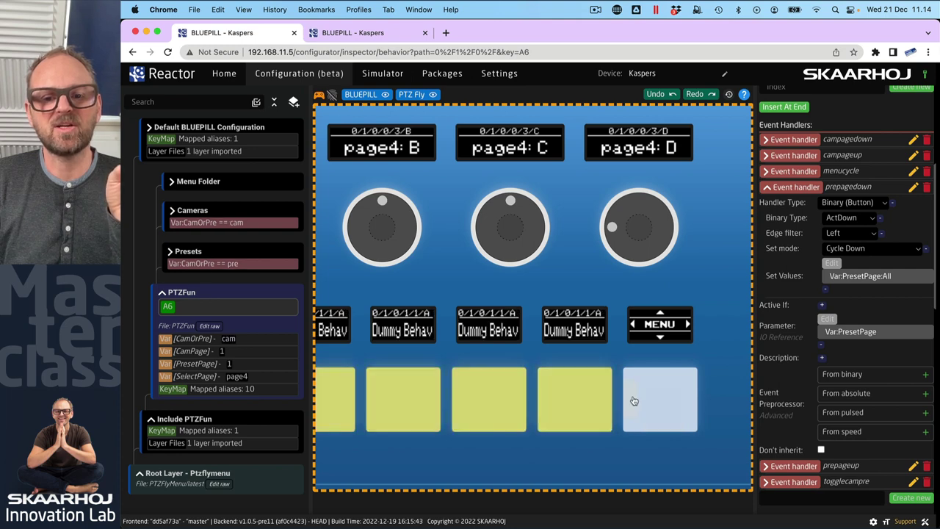
{"action": "left_click", "coordinate": [691, 403]}
{"action": "left_click", "coordinate": [629, 401]}
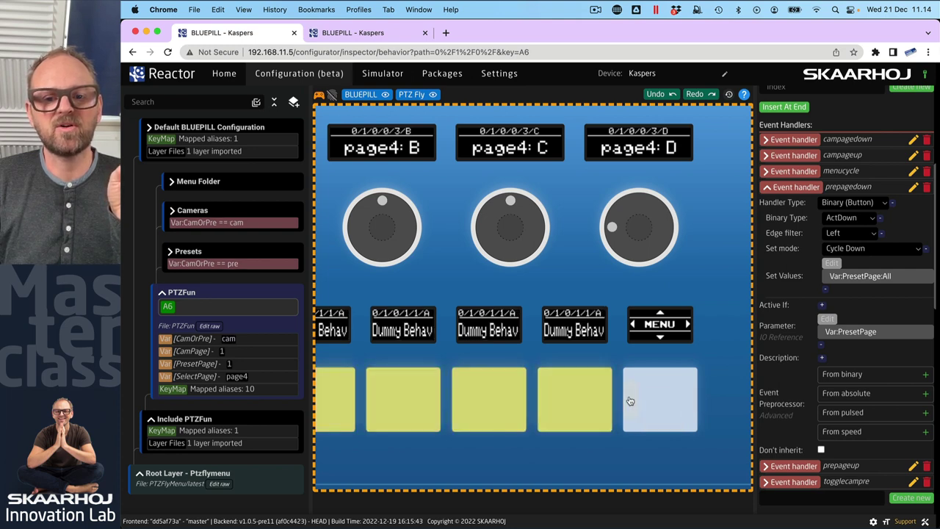
{"action": "left_click", "coordinate": [686, 403]}
{"action": "left_click", "coordinate": [661, 420]}
{"action": "left_click", "coordinate": [692, 400]}
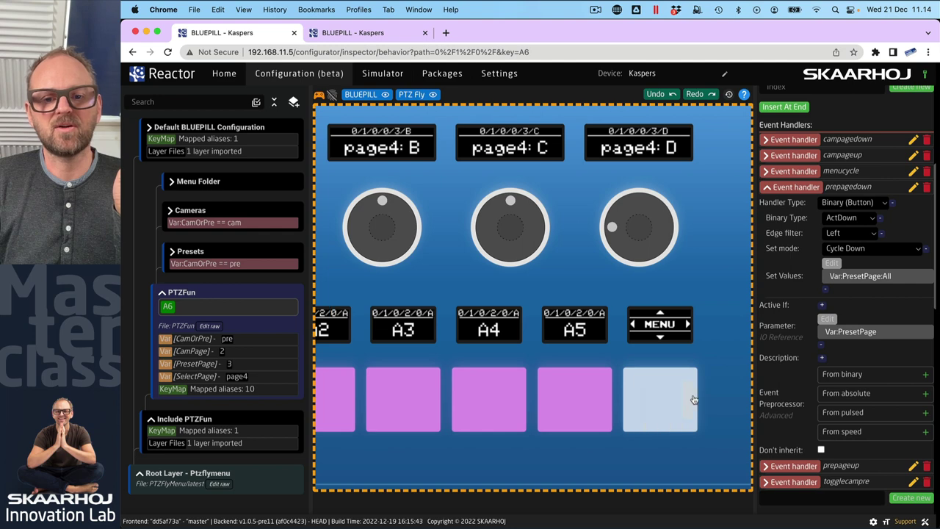
{"action": "left_click", "coordinate": [636, 401]}
{"action": "left_click", "coordinate": [629, 401]}
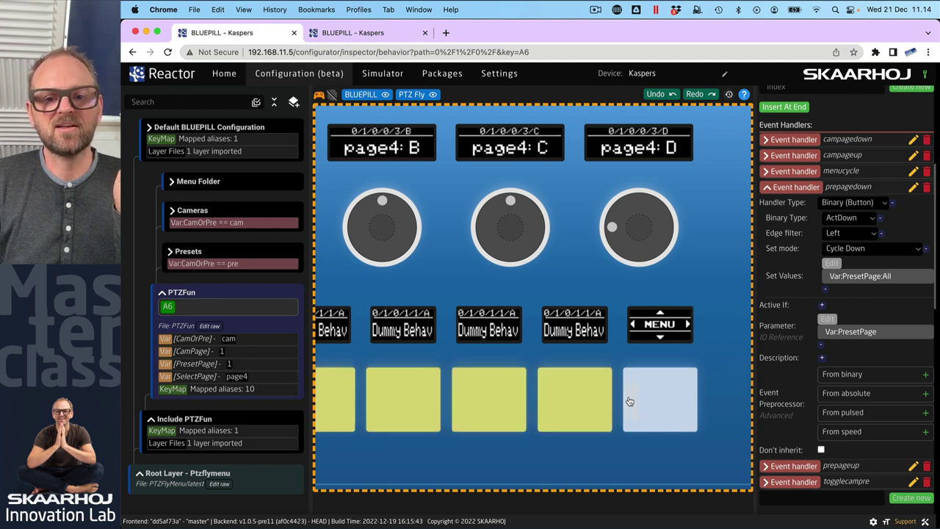
{"action": "left_click", "coordinate": [660, 420]}
{"action": "left_click", "coordinate": [656, 419]}
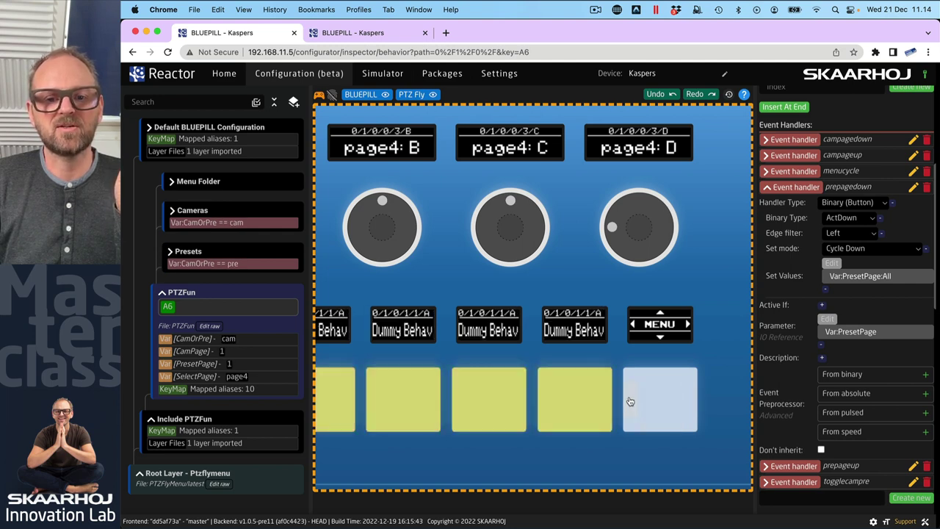
{"action": "left_click", "coordinate": [671, 424]}
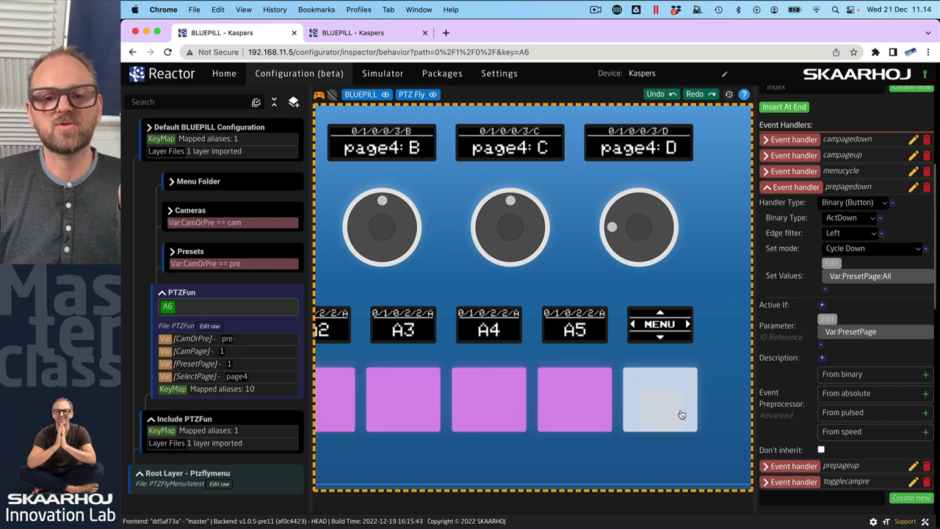
{"action": "left_click", "coordinate": [693, 402]}
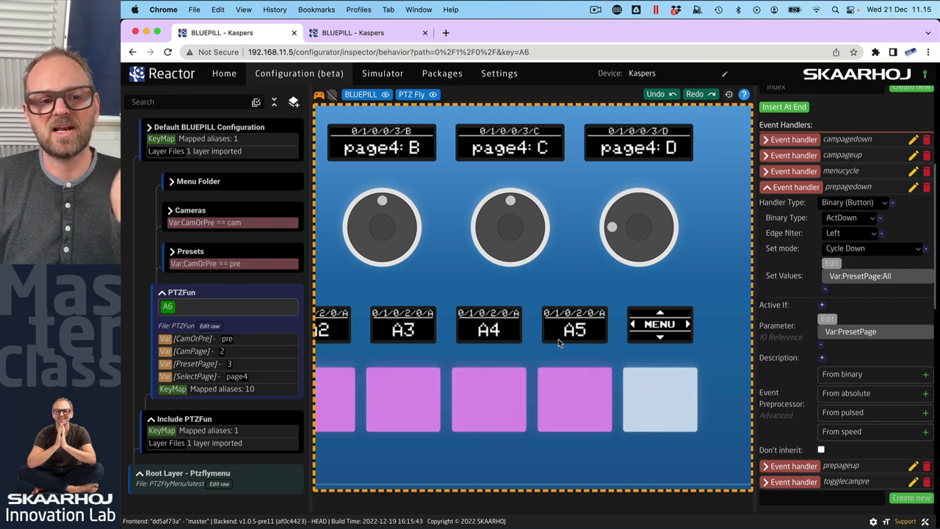
{"action": "left_click", "coordinate": [651, 430]}
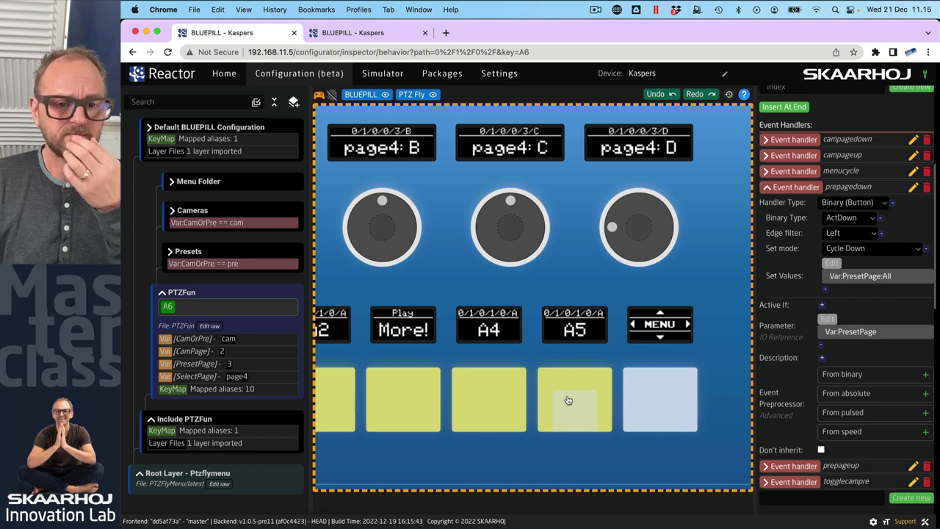
{"action": "left_click", "coordinate": [631, 406]}
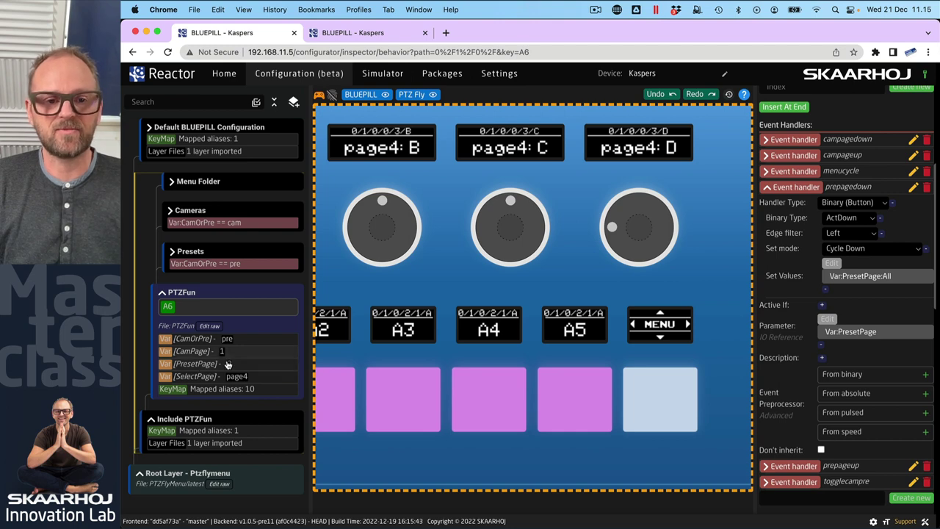
Add an Active If condition to the prepagedown handler with the variable CamOrPre as its first statement
{"action": "left_click", "coordinate": [767, 188]}
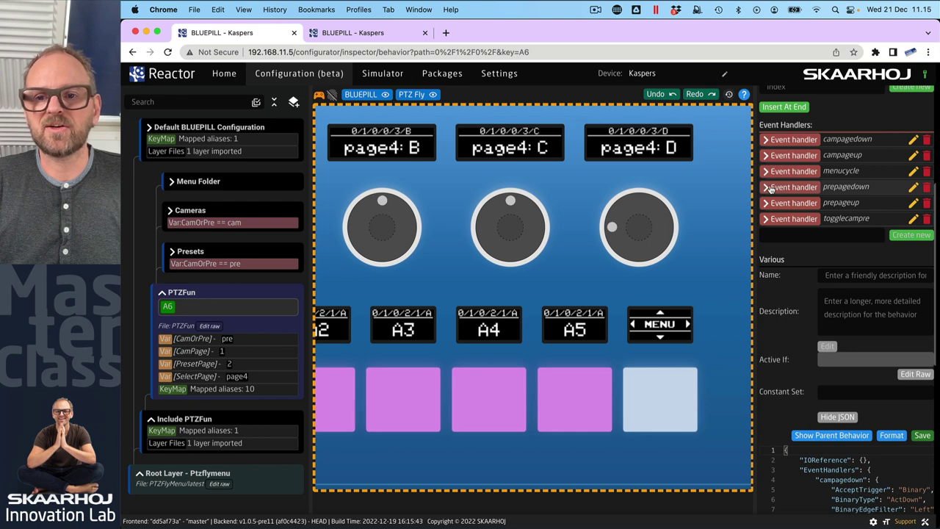
{"action": "left_click", "coordinate": [768, 188]}
{"action": "left_click", "coordinate": [822, 306]}
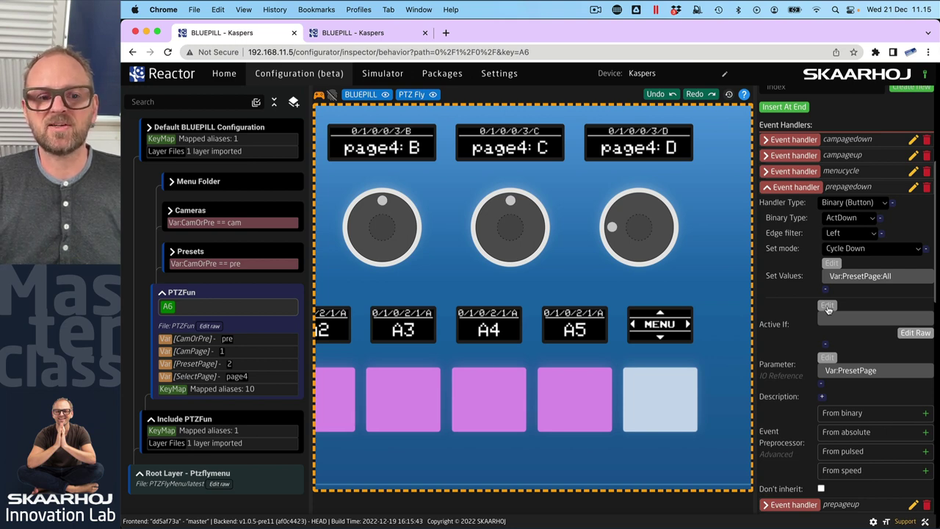
{"action": "left_click", "coordinate": [827, 306]}
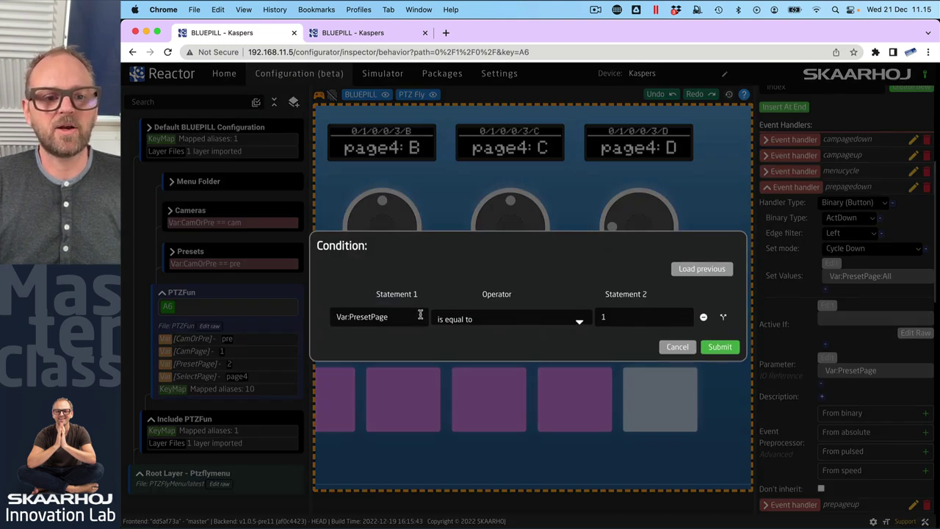
{"action": "left_click", "coordinate": [420, 314]}
{"action": "left_click", "coordinate": [507, 302]}
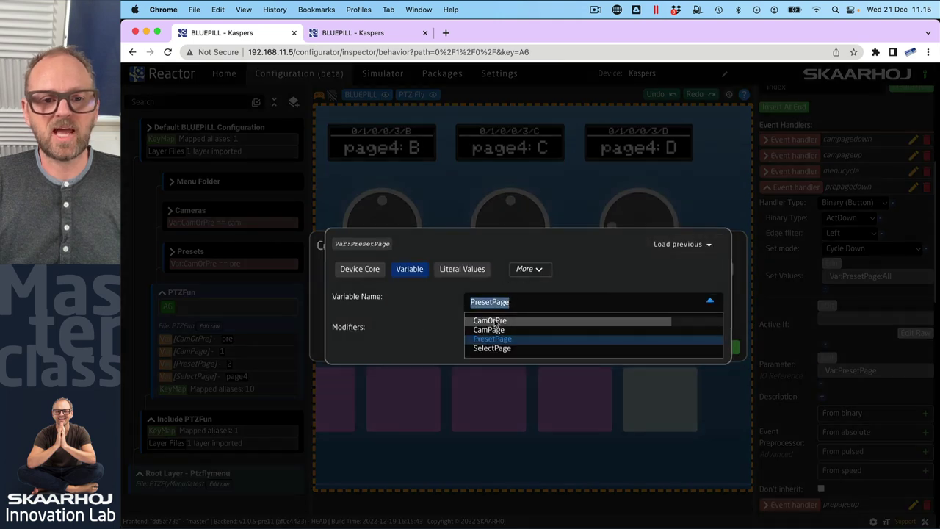
{"action": "left_click", "coordinate": [494, 321]}
{"action": "left_click", "coordinate": [707, 349]}
Set the second statement of the prepagedown condition to the literal value pre and submit the condition
{"action": "left_click", "coordinate": [660, 321]}
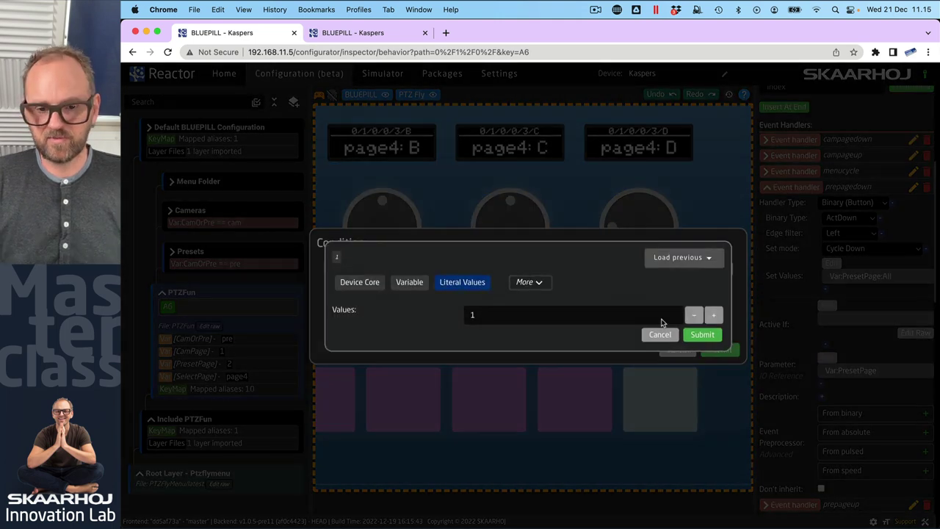
{"action": "key", "text": "BackSpace"}
{"action": "type", "text": "pre"}
{"action": "left_click", "coordinate": [697, 338]}
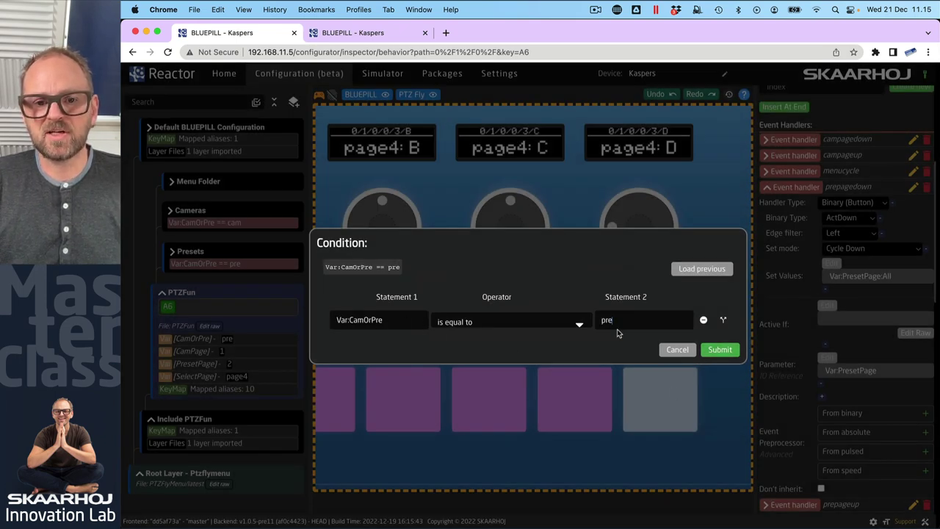
{"action": "left_click", "coordinate": [720, 350]}
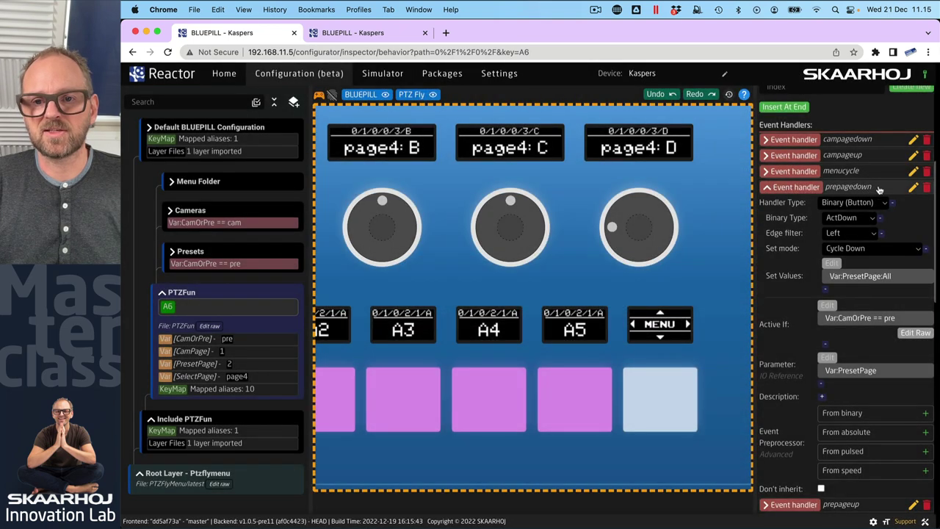
Give the prepageup handler the Active If condition that Var:CamOrPre is equal to pre
{"action": "scroll", "coordinate": [808, 332], "scroll_direction": "down", "scroll_amount": 3}
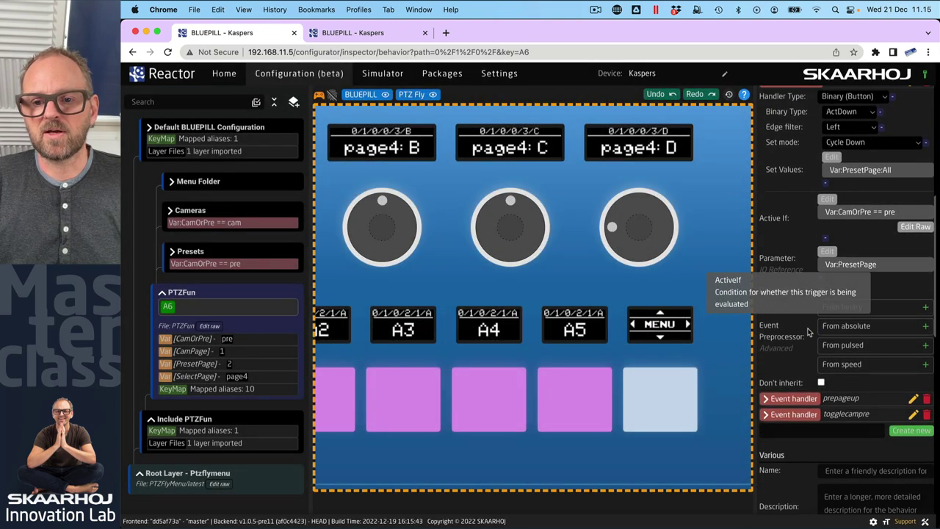
{"action": "left_click", "coordinate": [798, 399]}
{"action": "scroll", "coordinate": [807, 396], "scroll_direction": "down", "scroll_amount": 4}
{"action": "left_click", "coordinate": [824, 389]}
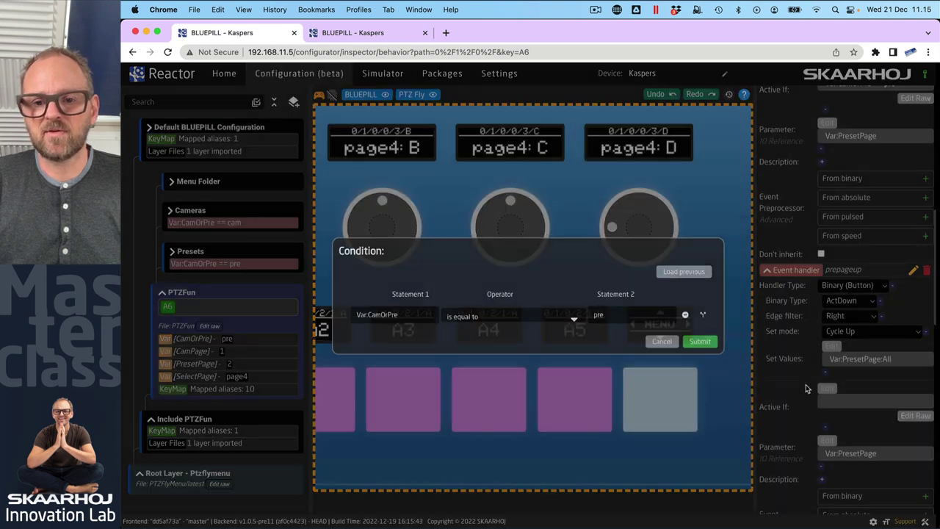
{"action": "left_click", "coordinate": [628, 320]}
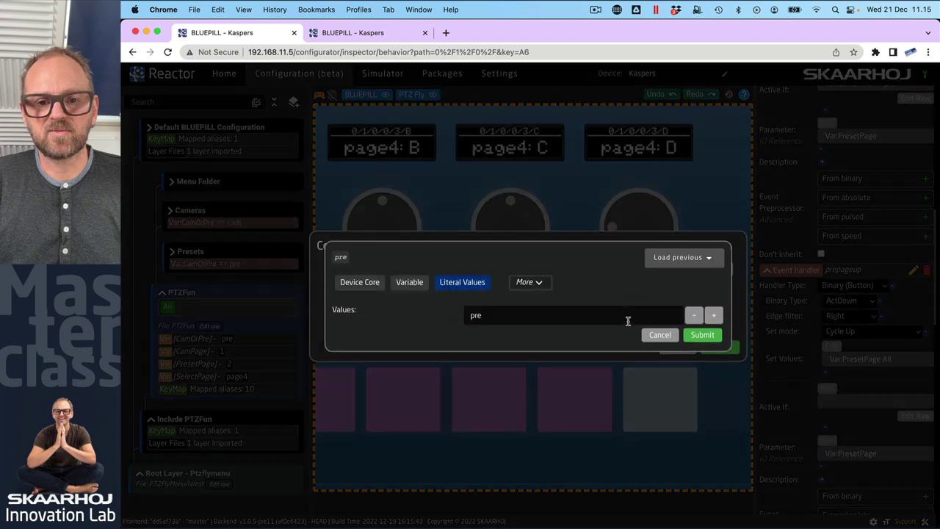
{"action": "left_click", "coordinate": [701, 334]}
{"action": "left_click", "coordinate": [720, 350]}
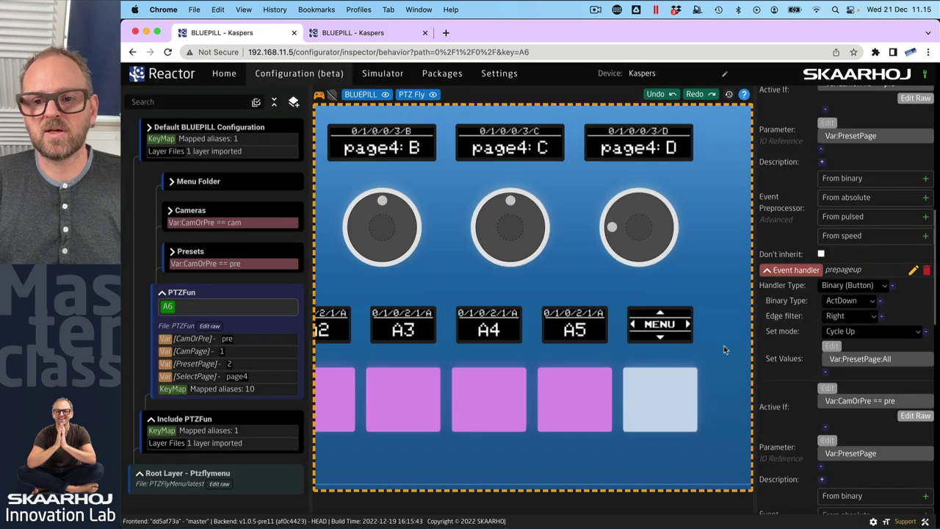
{"action": "scroll", "coordinate": [900, 401], "scroll_direction": "up", "scroll_amount": 5}
{"action": "scroll", "coordinate": [900, 401], "scroll_direction": "up", "scroll_amount": 6}
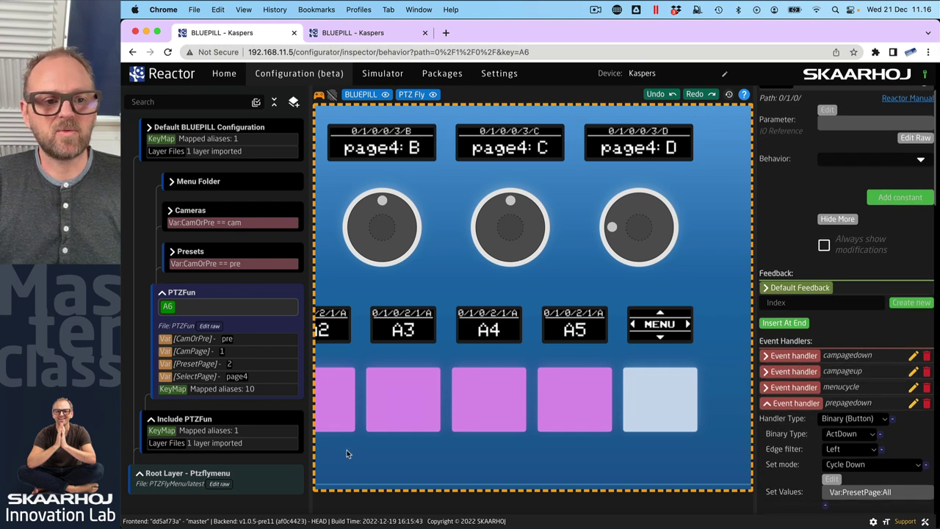
Add an Active If condition to the campageup handler, reusing the previous condition Var:CamOrPre is equal to pre
{"action": "left_click", "coordinate": [792, 373]}
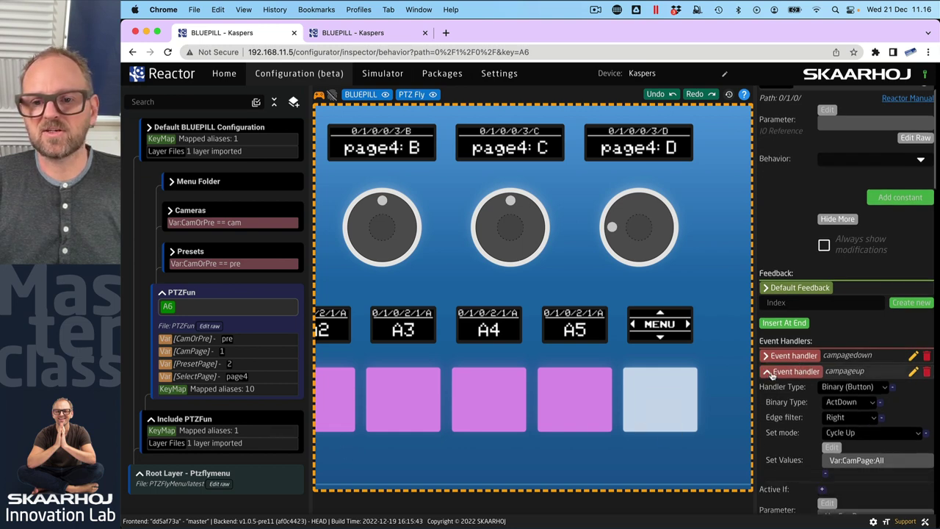
{"action": "scroll", "coordinate": [874, 426], "scroll_direction": "down", "scroll_amount": 1}
{"action": "scroll", "coordinate": [875, 430], "scroll_direction": "down", "scroll_amount": 1}
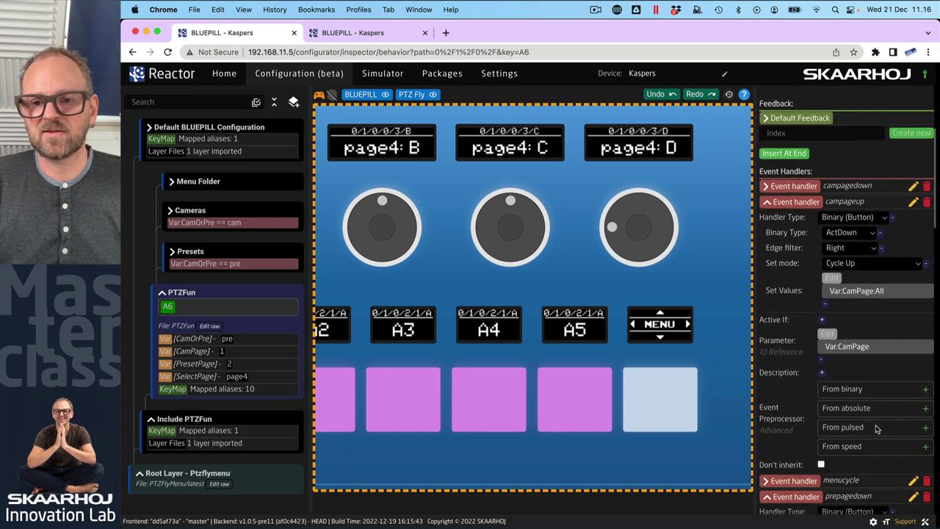
{"action": "left_click", "coordinate": [823, 324]}
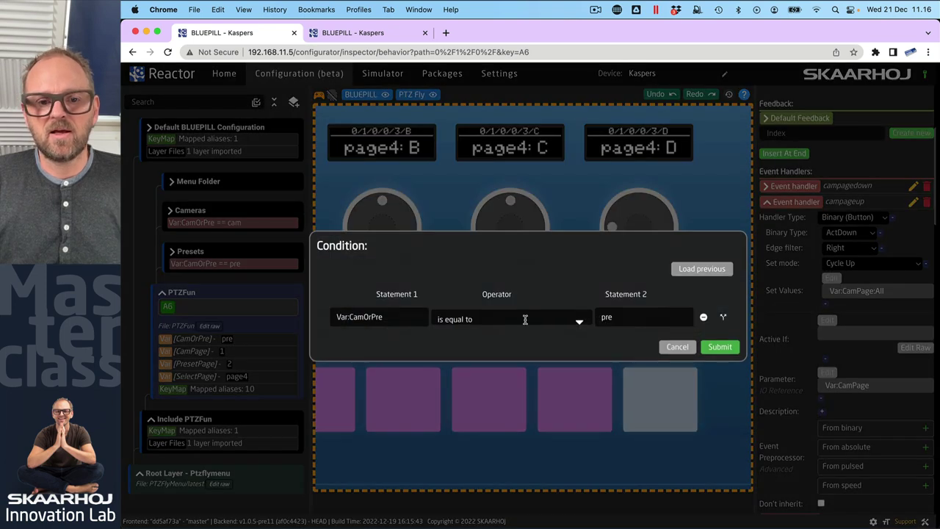
{"action": "left_click", "coordinate": [720, 347]}
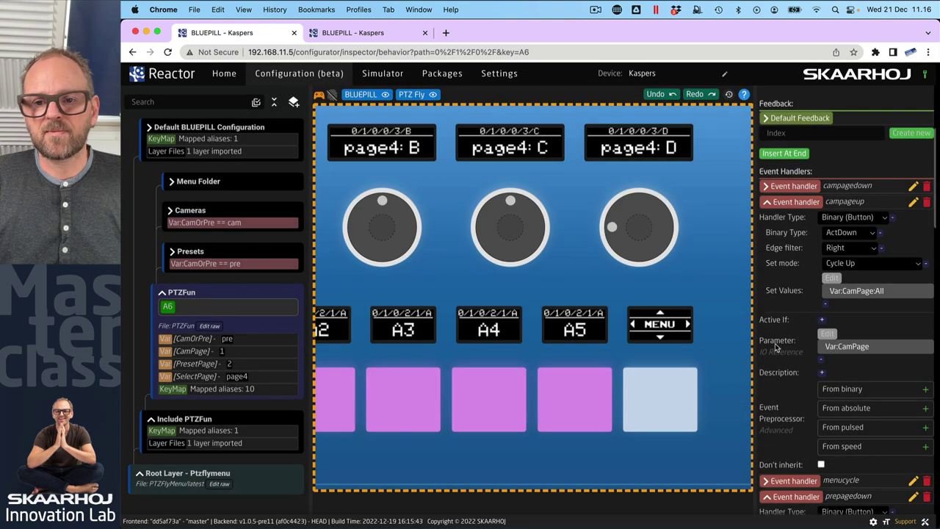
{"action": "left_click", "coordinate": [827, 321]}
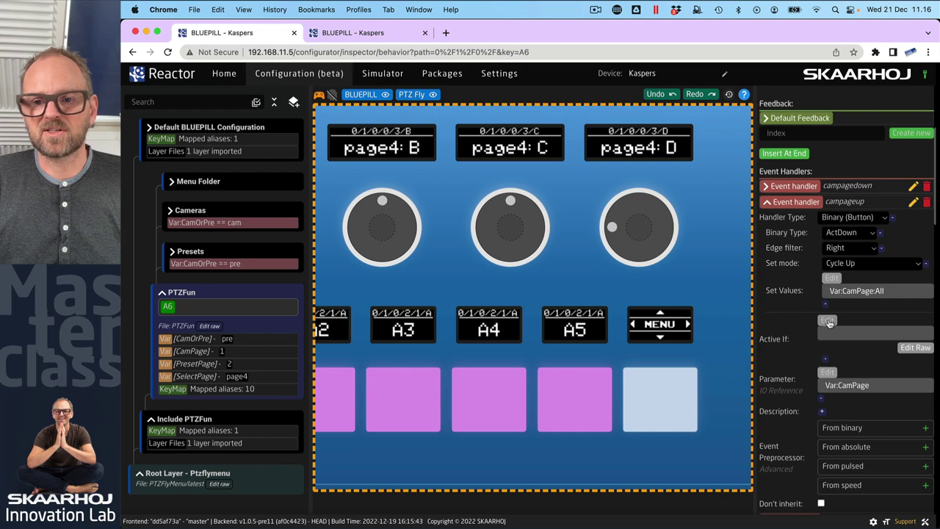
{"action": "left_click", "coordinate": [625, 313]}
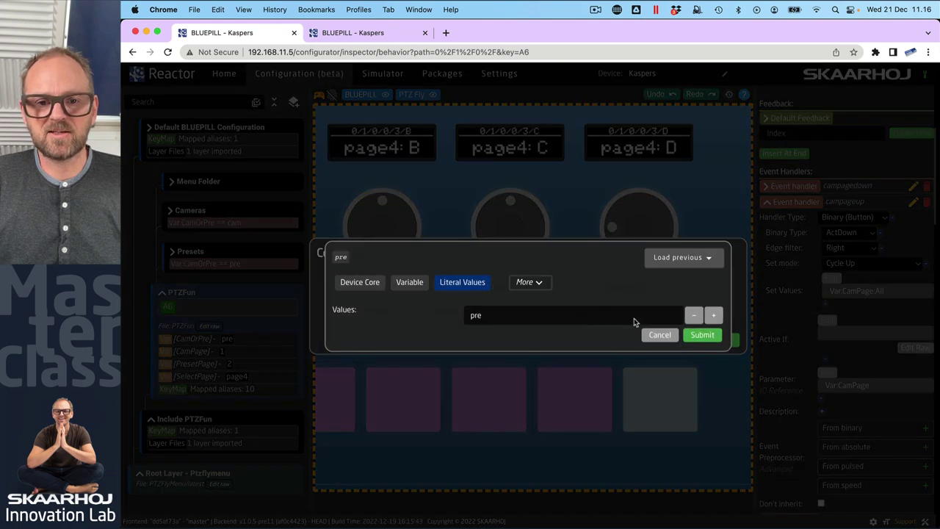
{"action": "left_click", "coordinate": [702, 334]}
{"action": "left_click", "coordinate": [719, 350]}
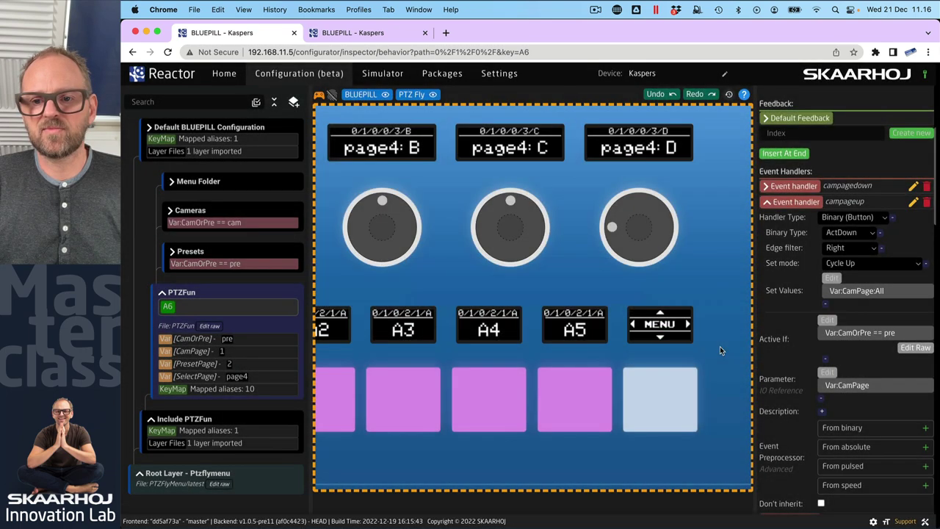
Change the second statement of the campageup handler's condition to the literal value cam and submit it
{"action": "left_click", "coordinate": [828, 320]}
{"action": "left_click", "coordinate": [652, 321]}
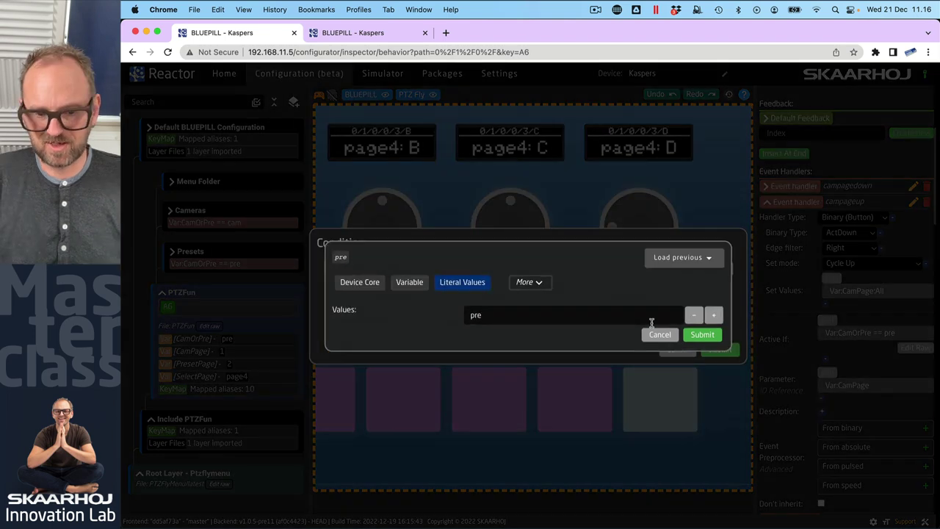
{"action": "key", "text": "BackSpace"}
{"action": "key", "text": "BackSpace"}
{"action": "key", "text": "BackSpace"}
{"action": "type", "text": "cam"}
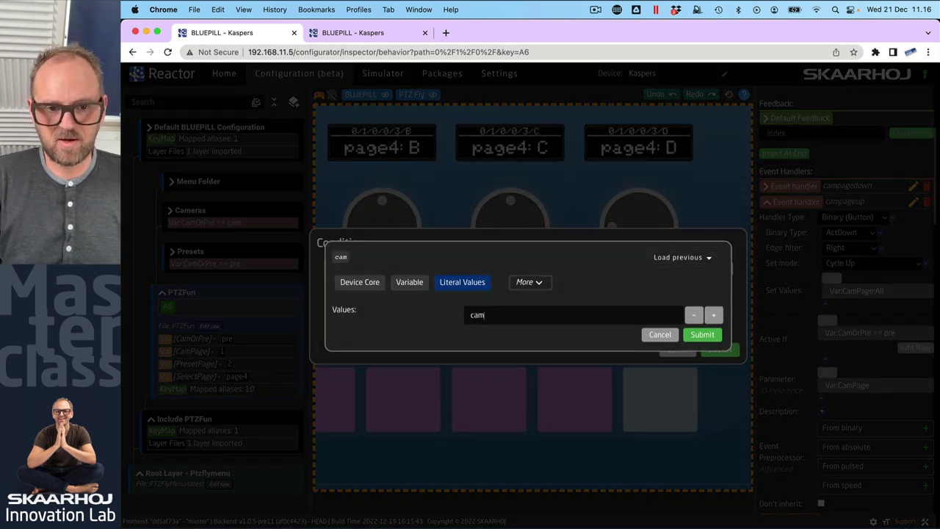
{"action": "left_click", "coordinate": [703, 335]}
{"action": "left_click", "coordinate": [720, 349]}
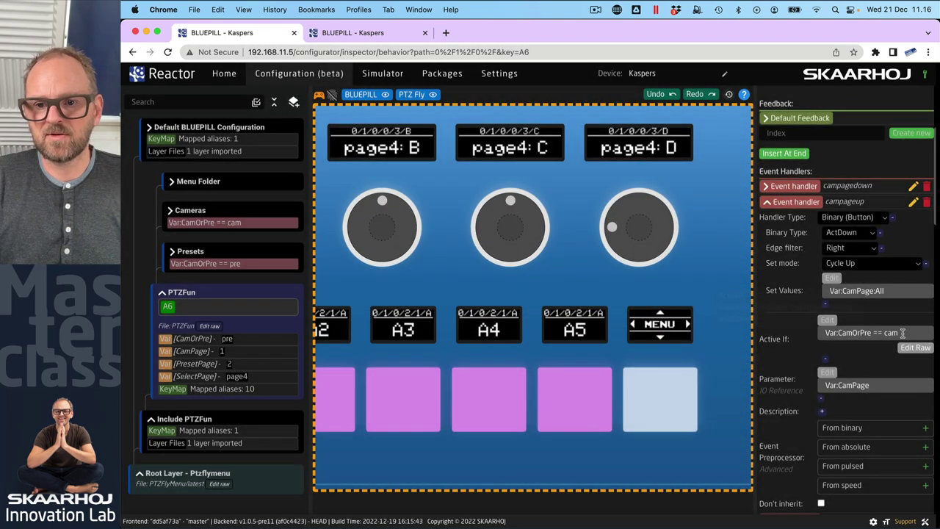
Give the campagedown handler the Active If condition that Var:CamOrPre is equal to cam
{"action": "left_click", "coordinate": [819, 186]}
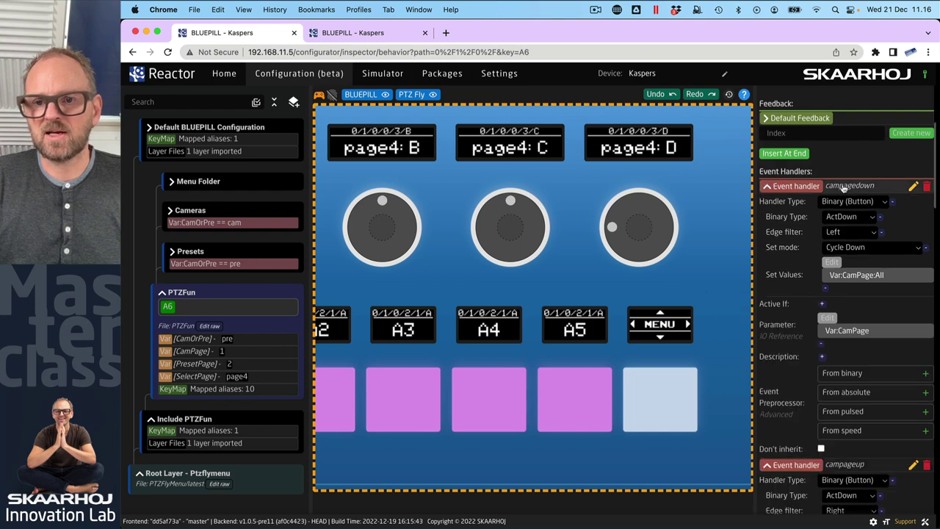
{"action": "left_click", "coordinate": [823, 305]}
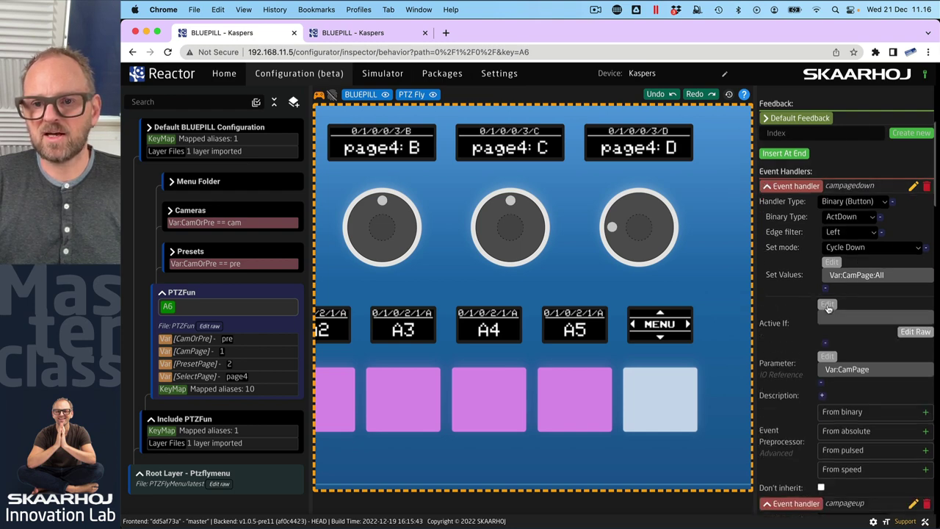
{"action": "left_click", "coordinate": [838, 305]}
{"action": "left_click", "coordinate": [619, 318]}
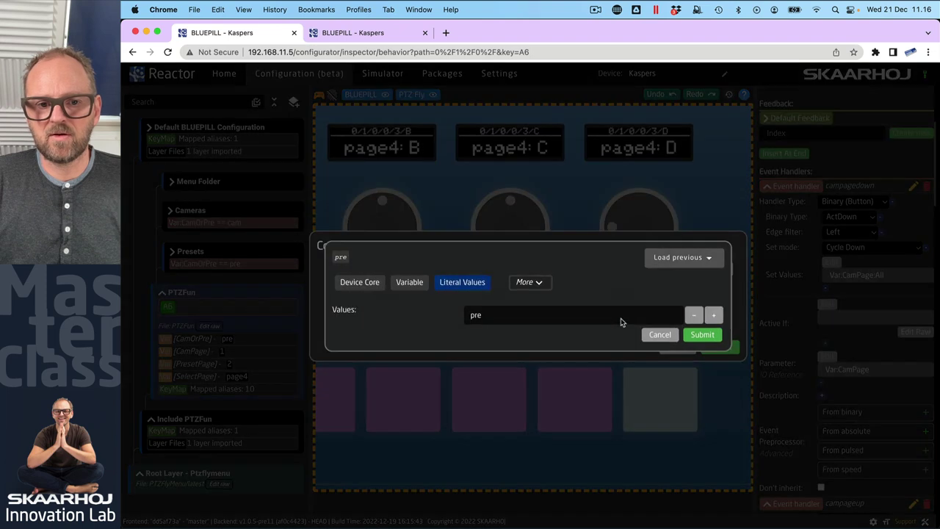
{"action": "key", "text": "super+a"}
{"action": "type", "text": "cam"}
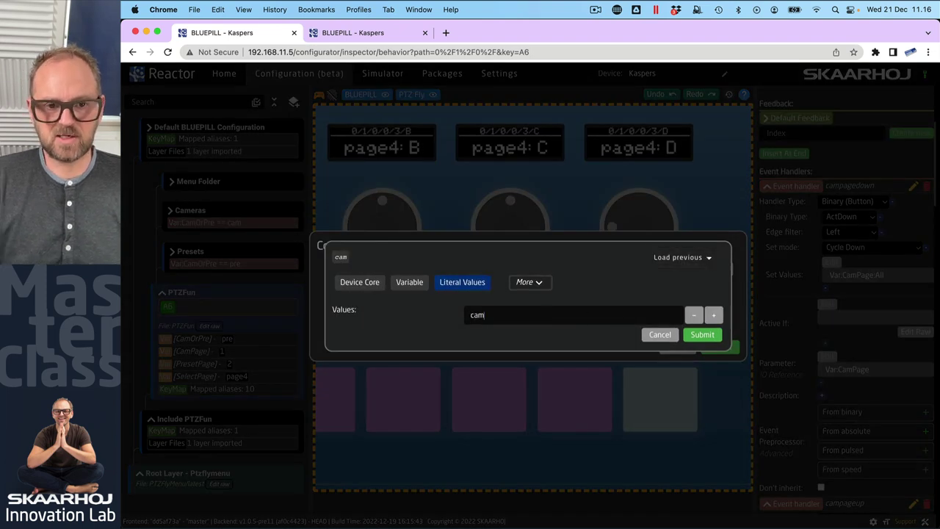
{"action": "left_click", "coordinate": [710, 336]}
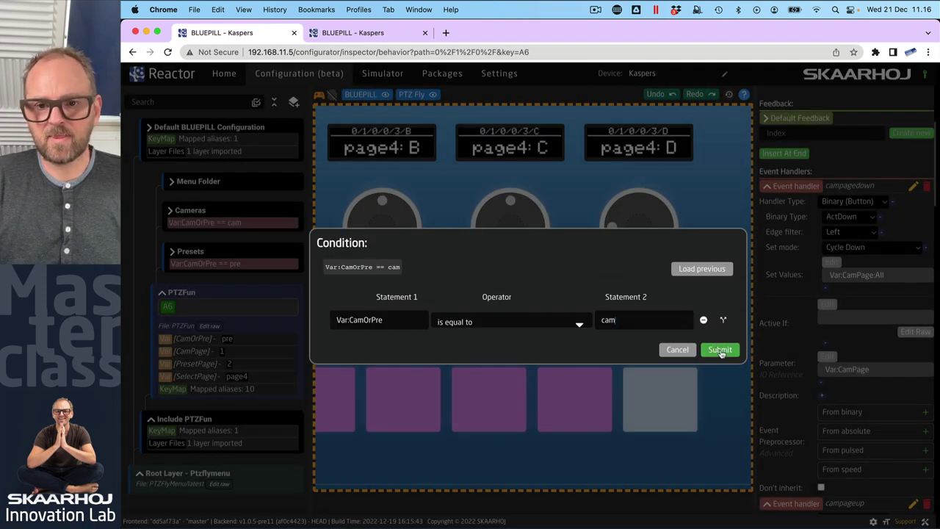
{"action": "left_click", "coordinate": [719, 350]}
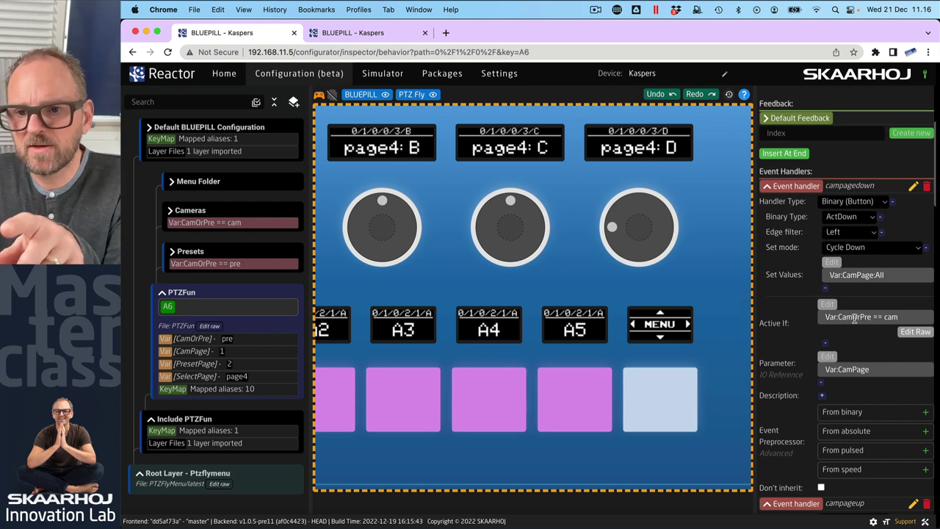
Collapse the expanded campageup, campagedown, prepagedown and prepageup event handlers
{"action": "scroll", "coordinate": [872, 334], "scroll_direction": "down", "scroll_amount": 5}
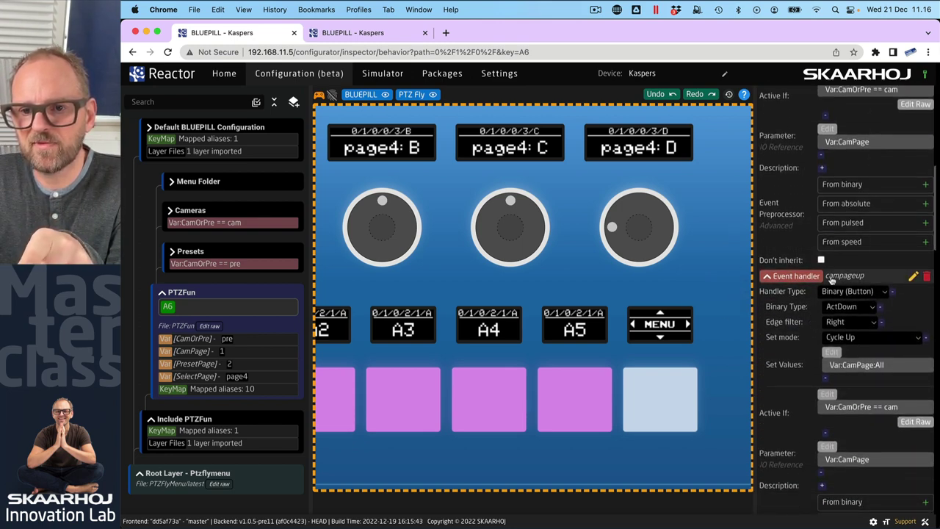
{"action": "left_click", "coordinate": [767, 276]}
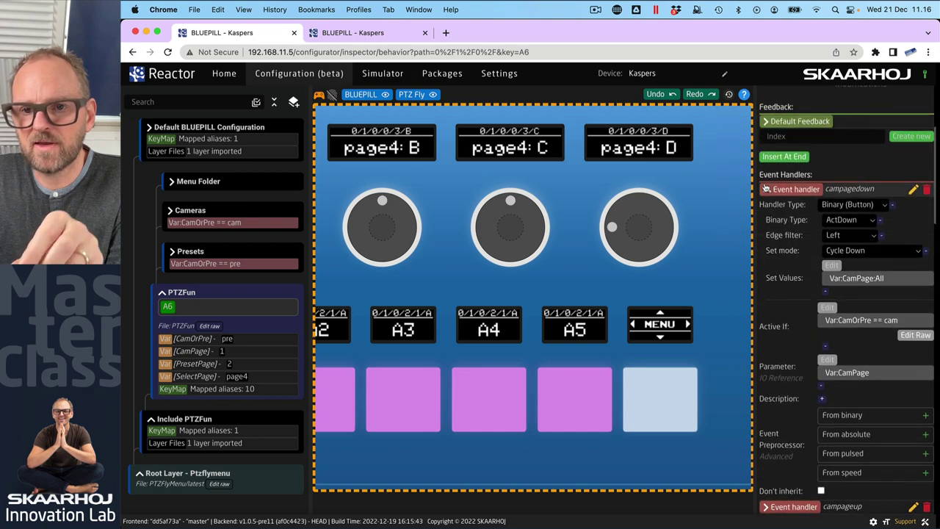
{"action": "left_click", "coordinate": [767, 191]}
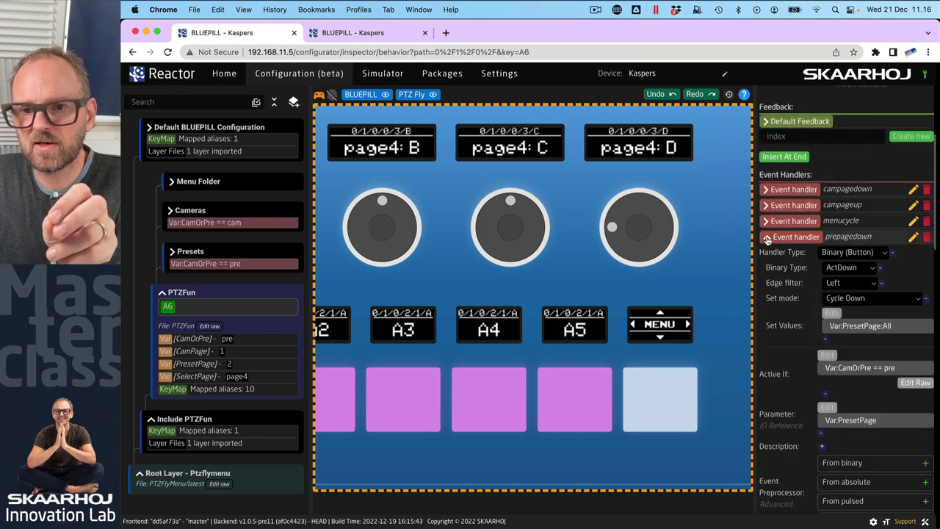
{"action": "left_click", "coordinate": [766, 252]}
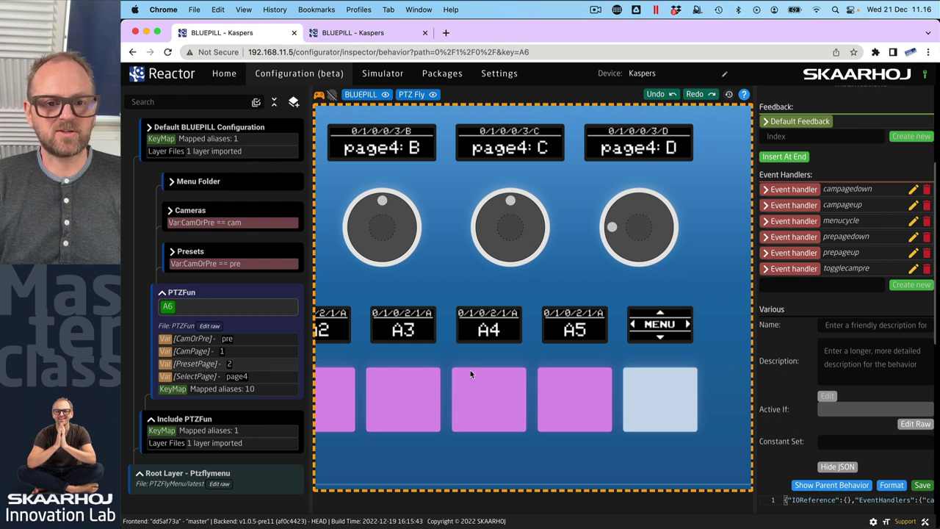
Test the MENU button by stepping pages in preset and camera mode and toggling between the two modes
{"action": "left_click", "coordinate": [626, 397]}
{"action": "left_click", "coordinate": [682, 405]}
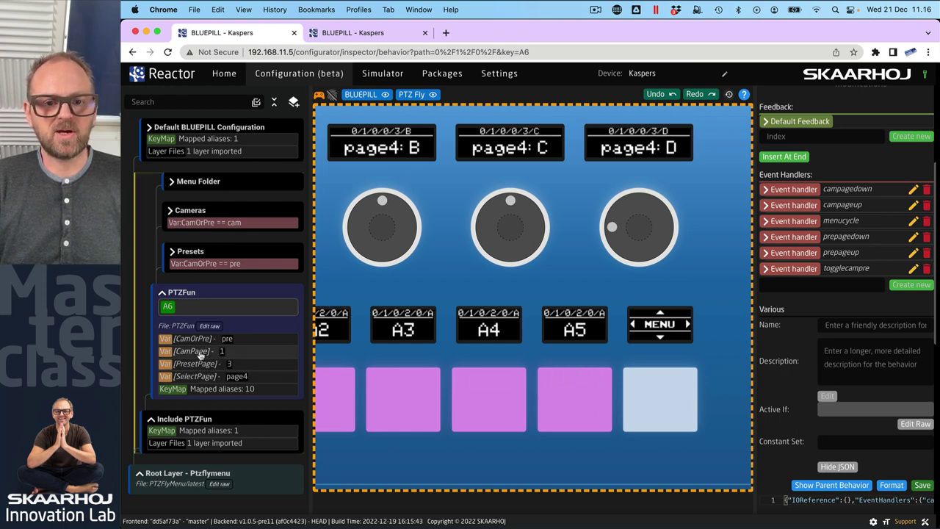
{"action": "left_click", "coordinate": [654, 424]}
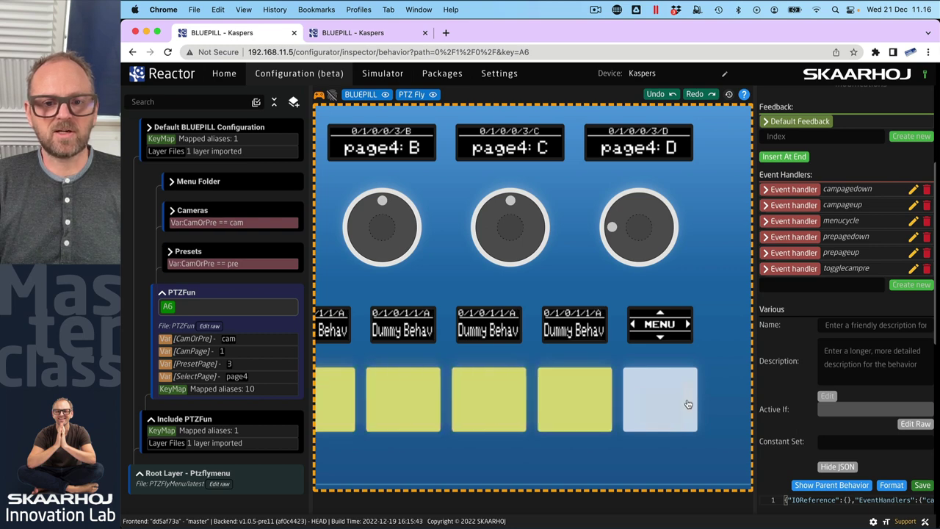
{"action": "left_click", "coordinate": [691, 404]}
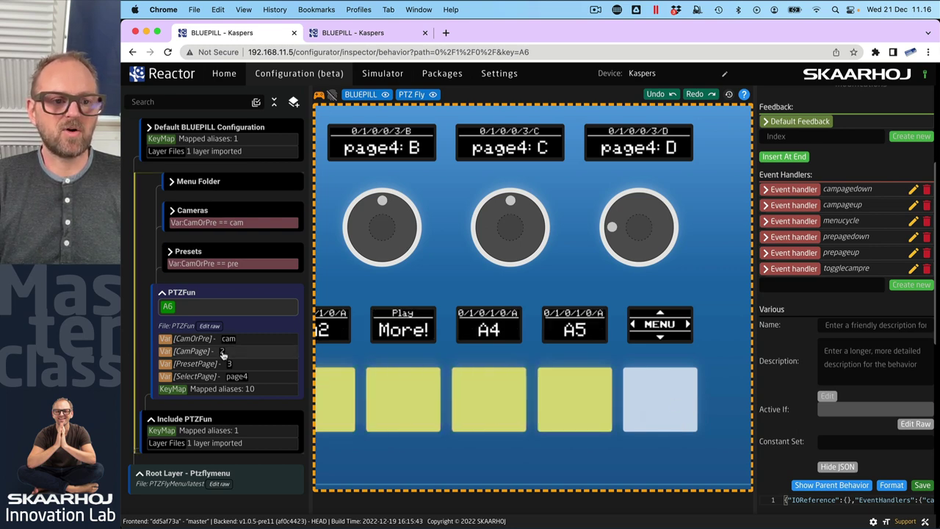
{"action": "left_click", "coordinate": [629, 403]}
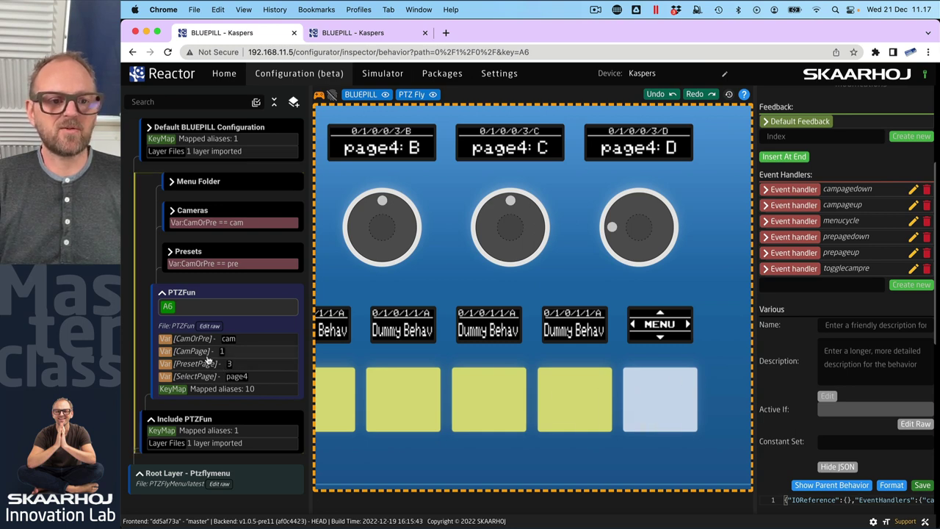
{"action": "left_click", "coordinate": [665, 422]}
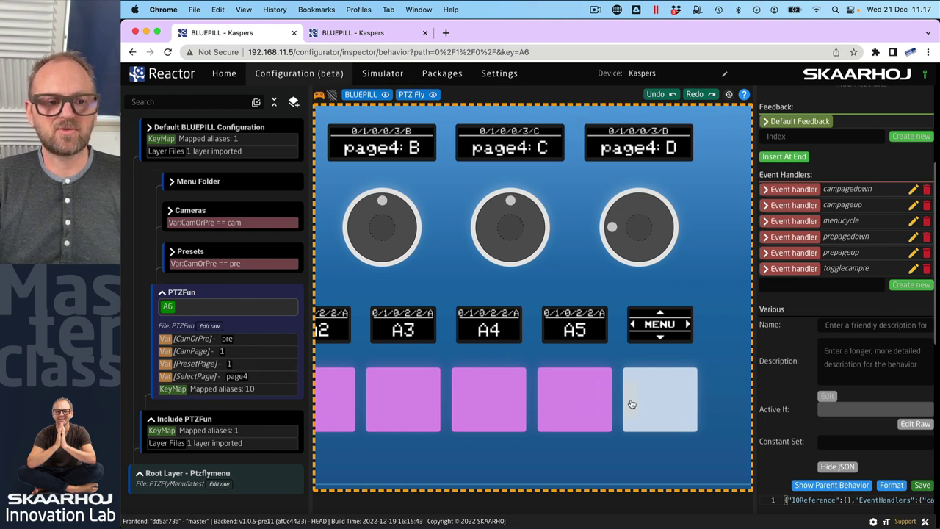
{"action": "left_click", "coordinate": [668, 426]}
{"action": "left_click", "coordinate": [684, 400]}
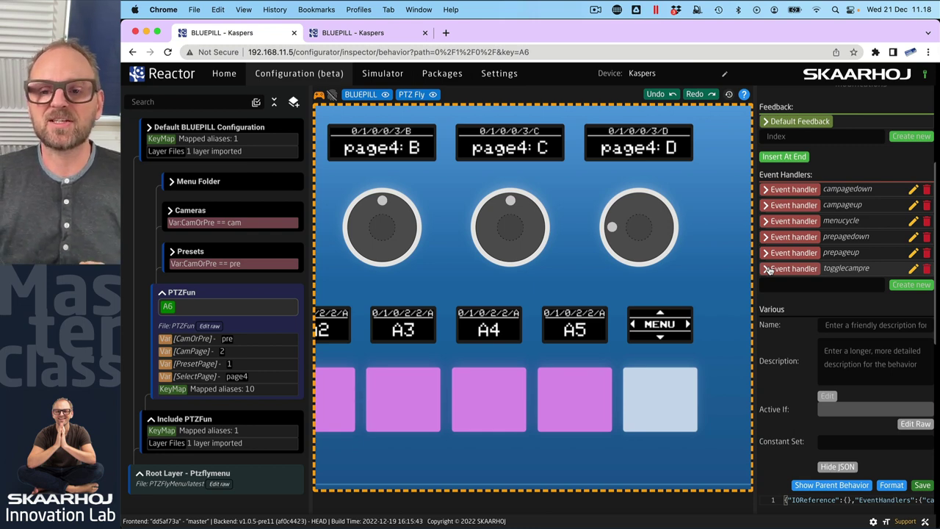
Inspect the default feedback settings of A6 and toggle the MENU button to camera mode
{"action": "scroll", "coordinate": [772, 276], "scroll_direction": "up", "scroll_amount": 5}
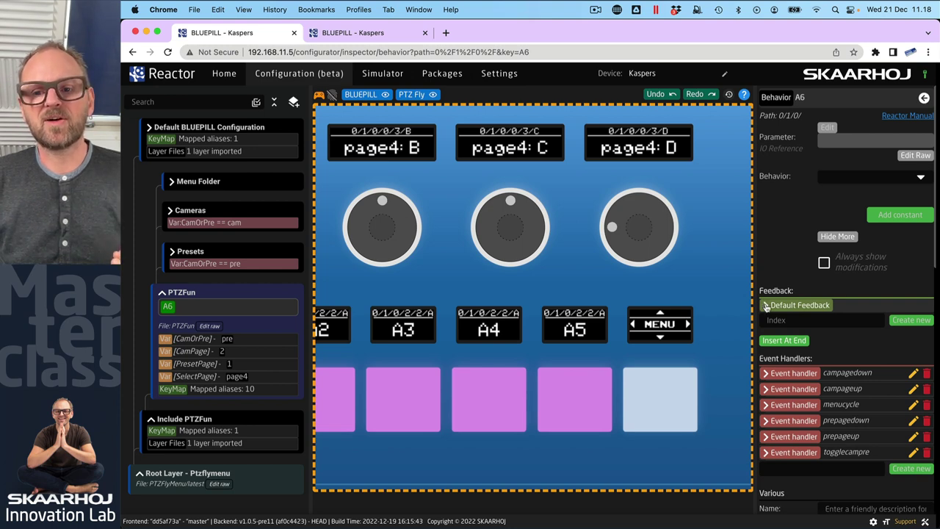
{"action": "left_click", "coordinate": [766, 306]}
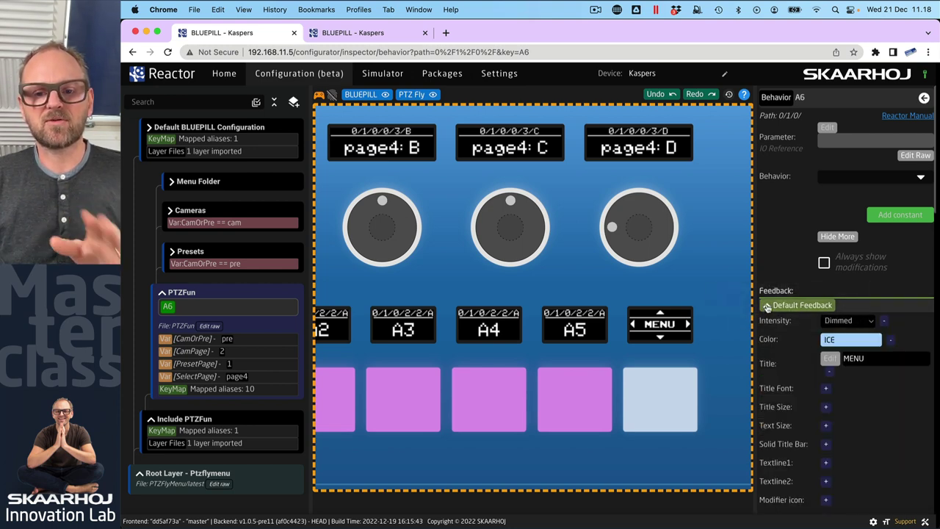
{"action": "left_click", "coordinate": [766, 305]}
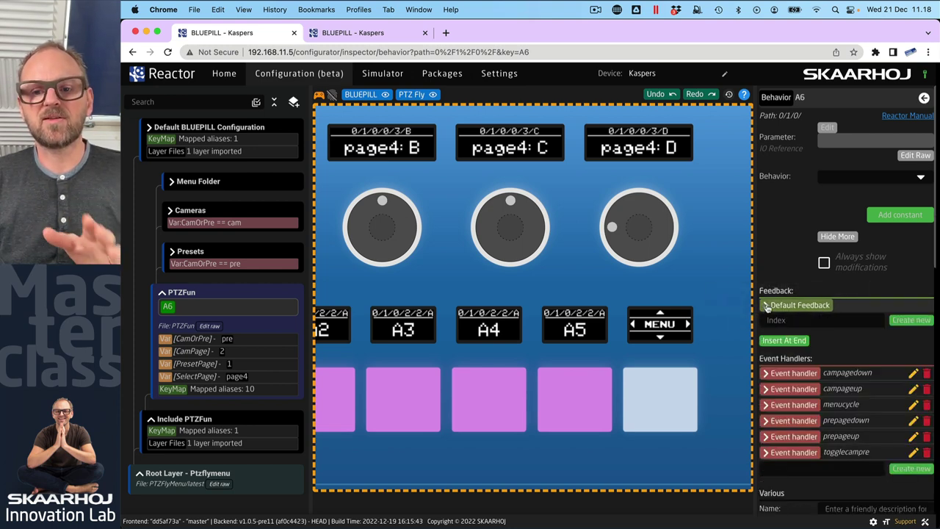
{"action": "left_click", "coordinate": [664, 411]}
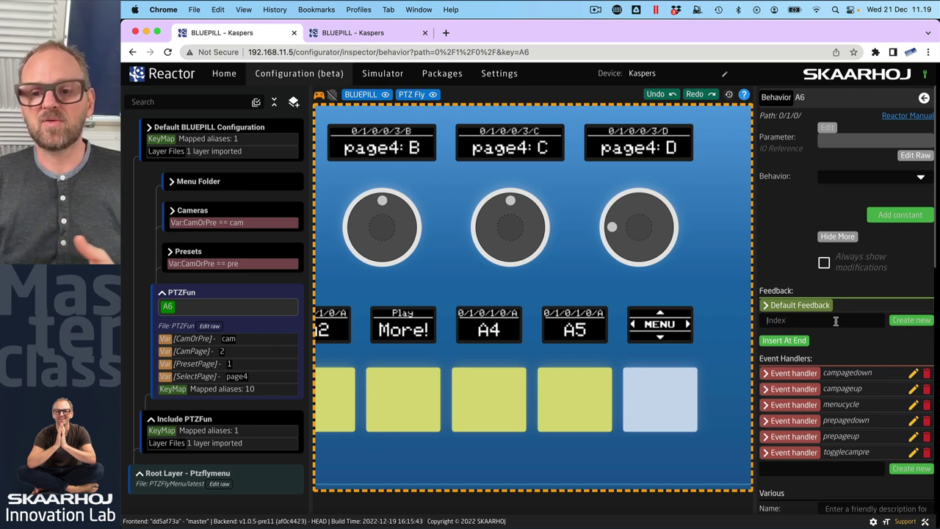
Add a conditional feedback with index 10 to A6 and set its color to AMBER
{"action": "type", "text": "10"}
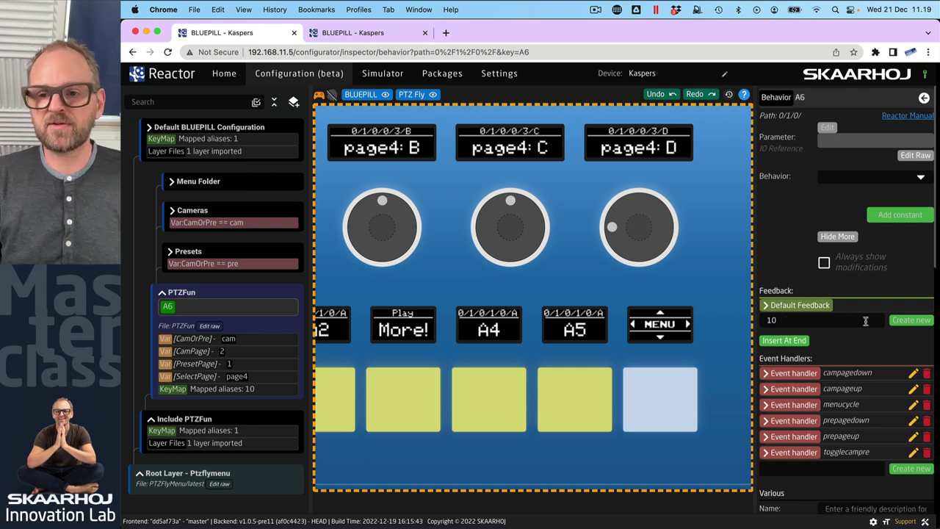
{"action": "left_click", "coordinate": [909, 320]}
{"action": "left_click", "coordinate": [802, 323]}
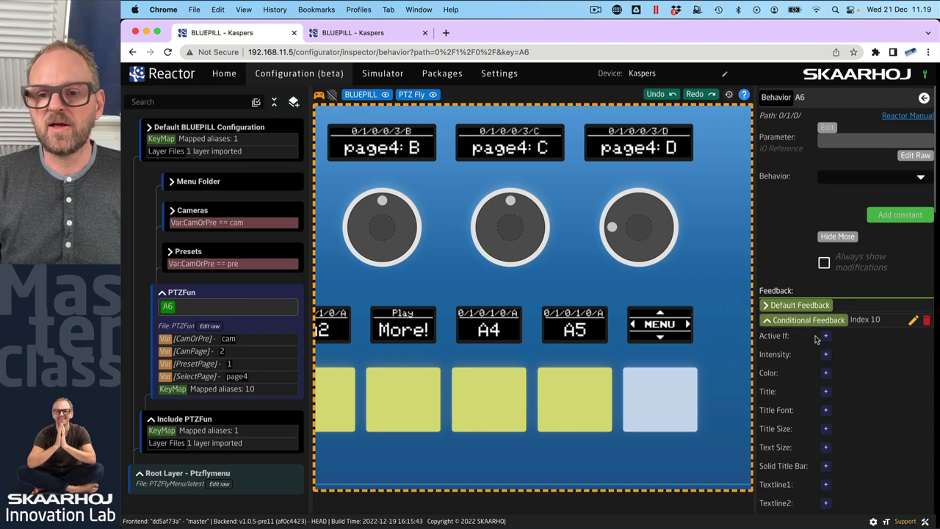
{"action": "left_click", "coordinate": [826, 373]}
{"action": "left_click", "coordinate": [848, 379]}
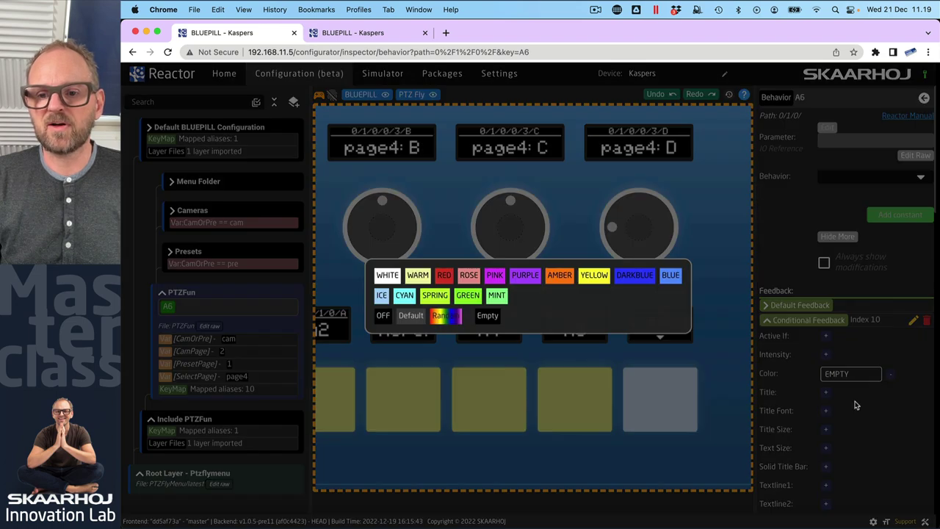
{"action": "left_click", "coordinate": [474, 297]}
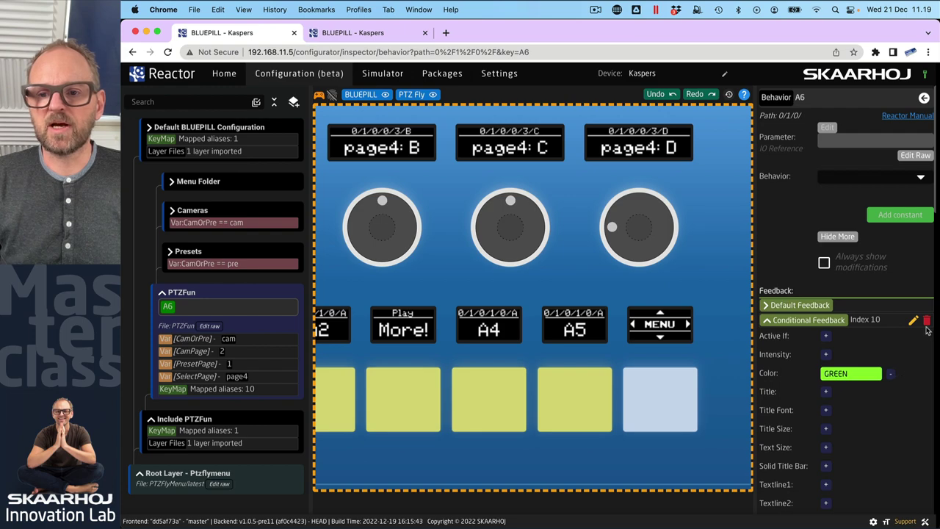
{"action": "left_click", "coordinate": [857, 374]}
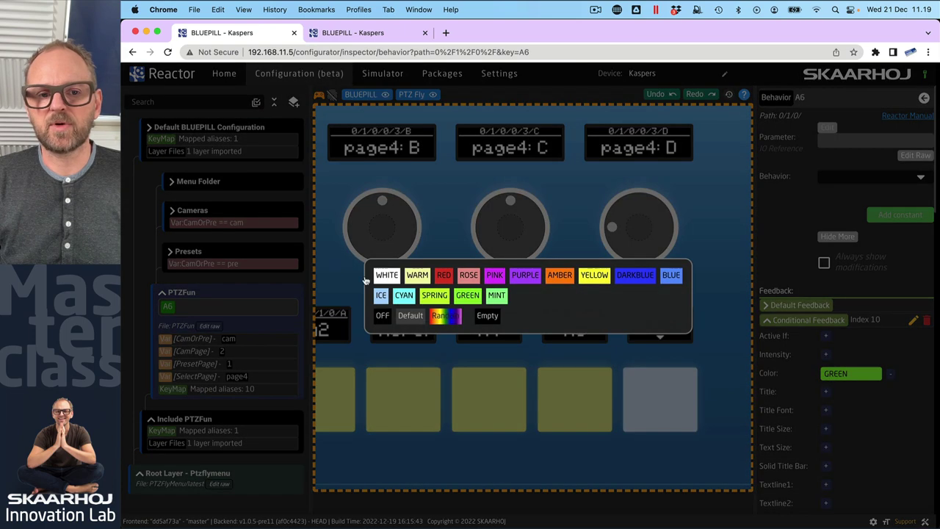
{"action": "left_click", "coordinate": [560, 277]}
Give the index 10 conditional feedback the Active If condition that Var:CamOrPre is equal to cam
{"action": "scroll", "coordinate": [868, 342], "scroll_direction": "down", "scroll_amount": 1}
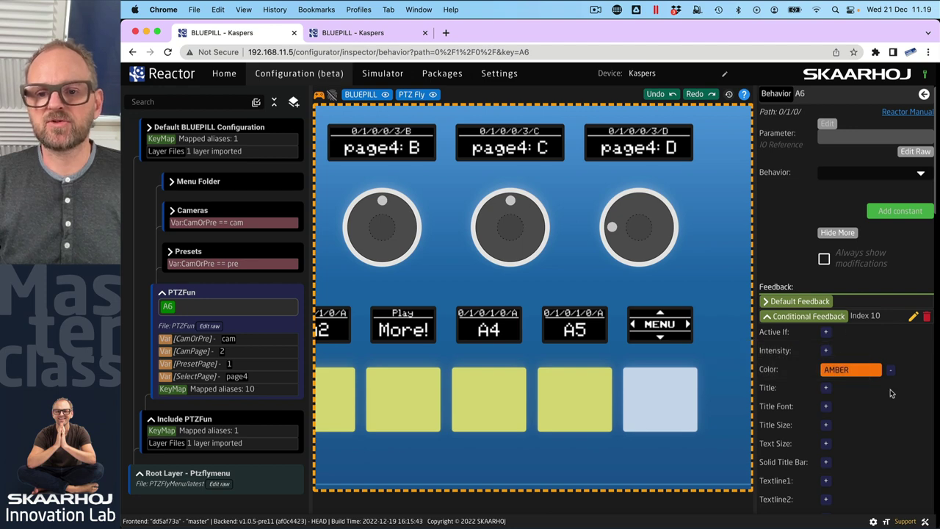
{"action": "left_click", "coordinate": [828, 334]}
{"action": "left_click", "coordinate": [831, 336]}
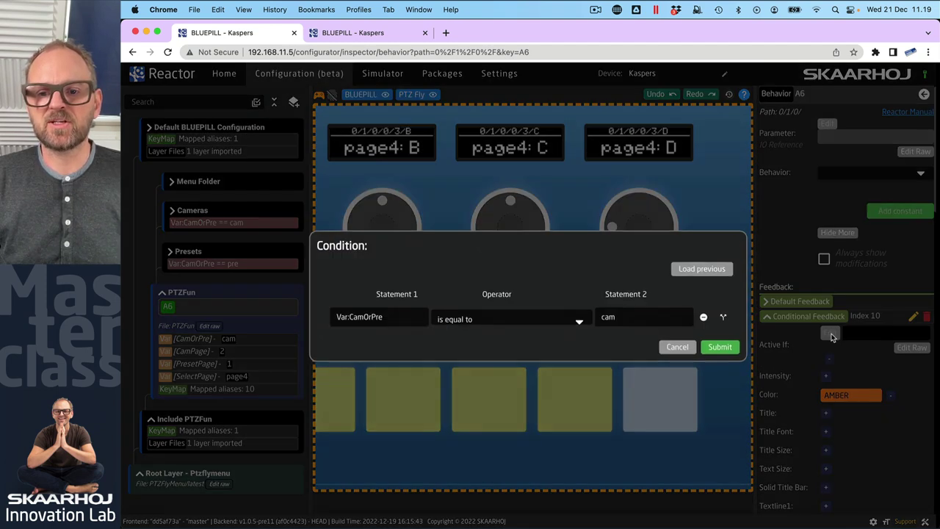
{"action": "left_click", "coordinate": [391, 316]}
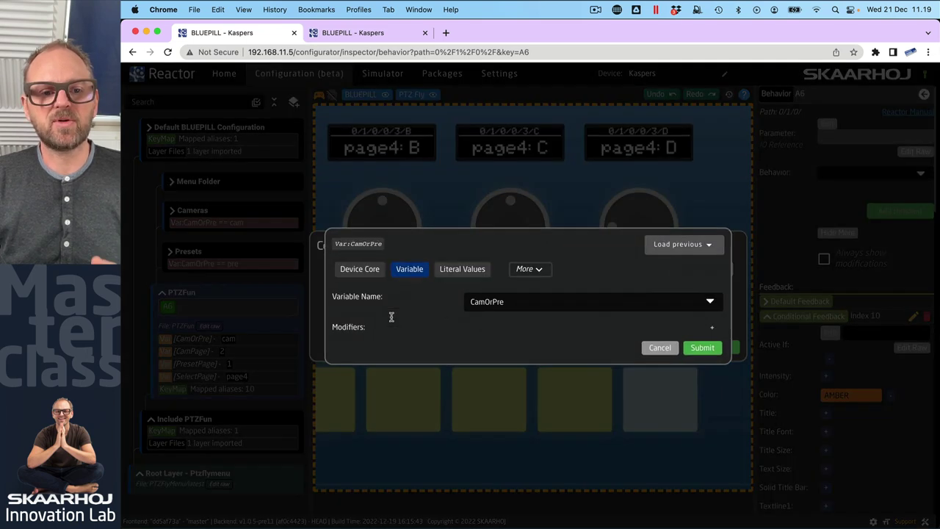
{"action": "left_click", "coordinate": [702, 348]}
{"action": "left_click", "coordinate": [625, 321]}
{"action": "left_click", "coordinate": [703, 334]}
{"action": "left_click", "coordinate": [719, 349]}
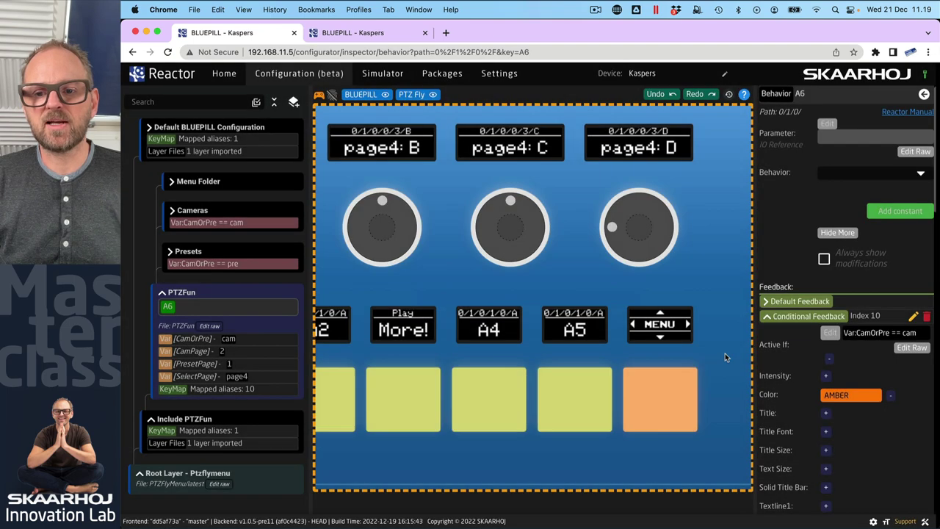
Test the conditional color by toggling the MENU button repeatedly between camera and preset mode
{"action": "left_click", "coordinate": [661, 421]}
{"action": "left_click", "coordinate": [661, 421]}
{"action": "left_click", "coordinate": [661, 421]}
{"action": "left_click", "coordinate": [661, 421]}
{"action": "left_click", "coordinate": [661, 421]}
{"action": "left_click", "coordinate": [661, 422]}
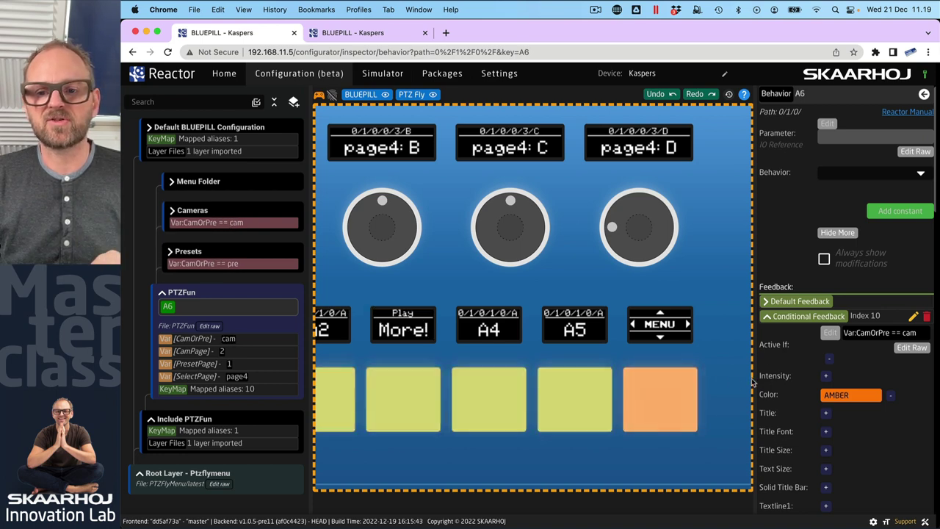
Switch the MENU button to preset mode, review its default and index 10 feedback settings, and collapse both
{"action": "left_click", "coordinate": [767, 317]}
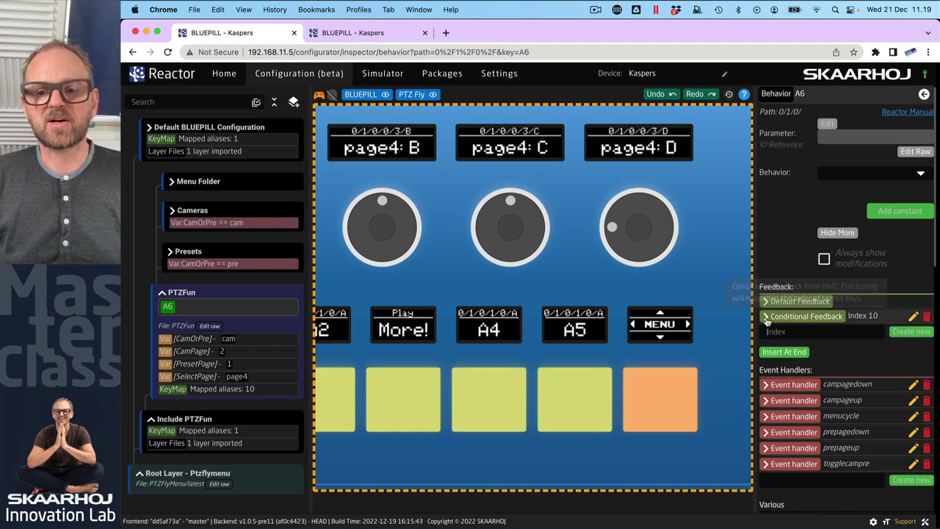
{"action": "left_click", "coordinate": [767, 318]}
{"action": "left_click", "coordinate": [652, 424]}
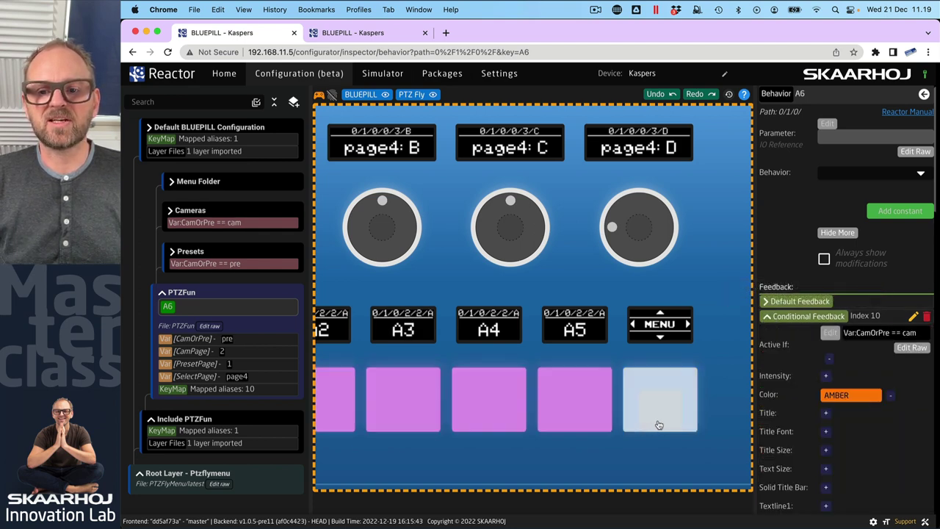
{"action": "left_click", "coordinate": [768, 302]}
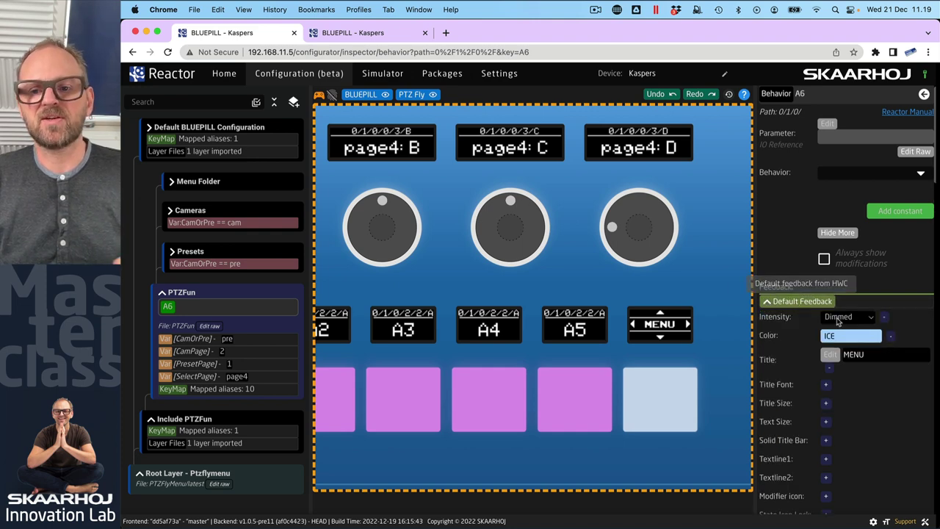
{"action": "left_click", "coordinate": [767, 303]}
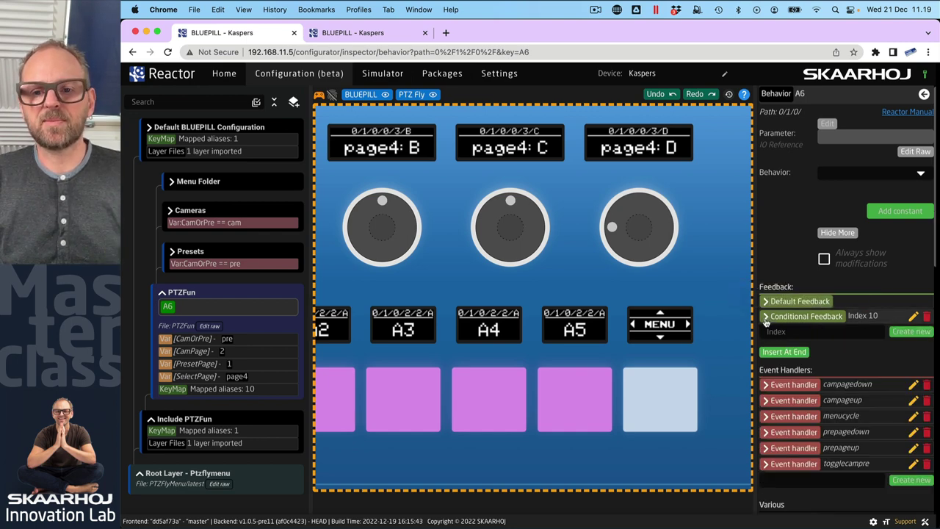
{"action": "left_click", "coordinate": [767, 317]}
{"action": "left_click", "coordinate": [767, 317]}
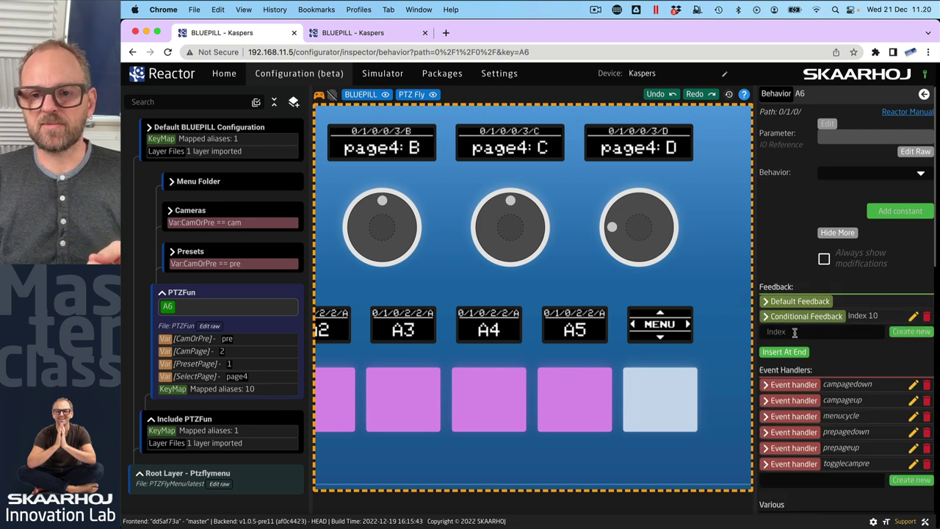
Add a second conditional feedback with index 20 to A6 and set its intensity to On
{"action": "left_click", "coordinate": [794, 331]}
{"action": "type", "text": "20"}
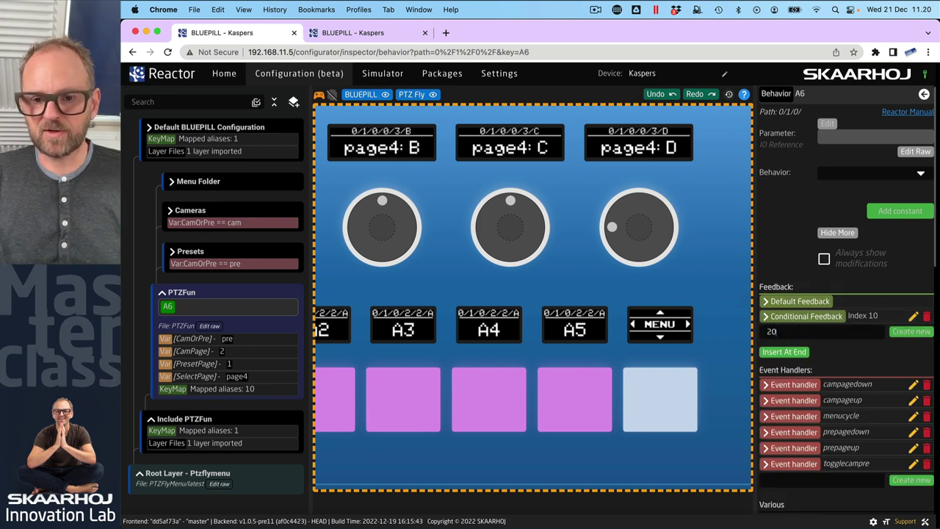
{"action": "left_click", "coordinate": [909, 331]}
{"action": "left_click", "coordinate": [768, 331]}
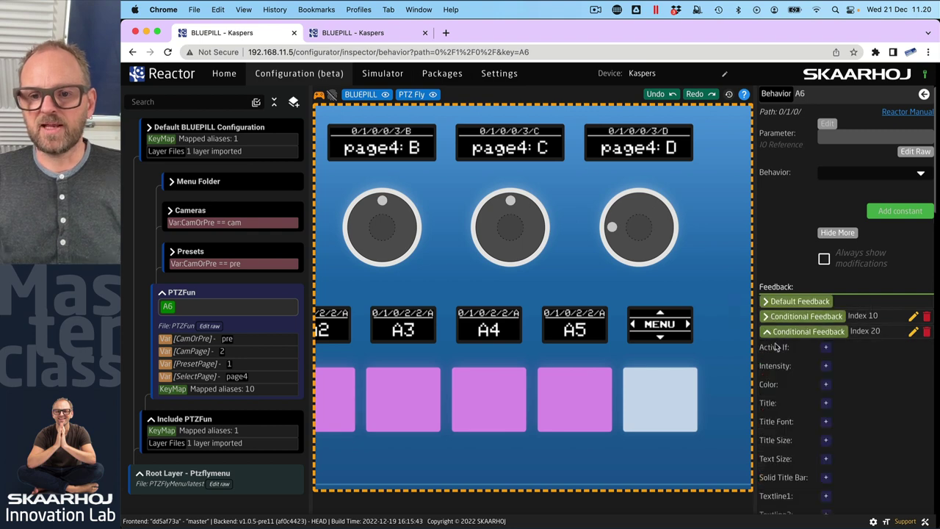
{"action": "left_click", "coordinate": [826, 365]}
{"action": "left_click", "coordinate": [837, 366]}
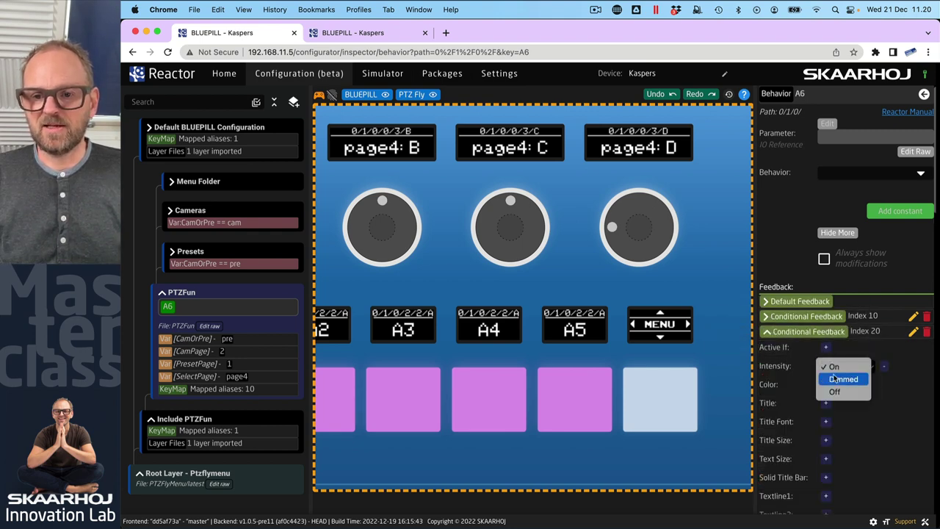
{"action": "left_click", "coordinate": [835, 366]}
Set the first Active If statement of the index 20 feedback to the behavior property Events, placeholder name SOMETHING, Time To Now
{"action": "left_click", "coordinate": [825, 346]}
{"action": "left_click", "coordinate": [828, 349]}
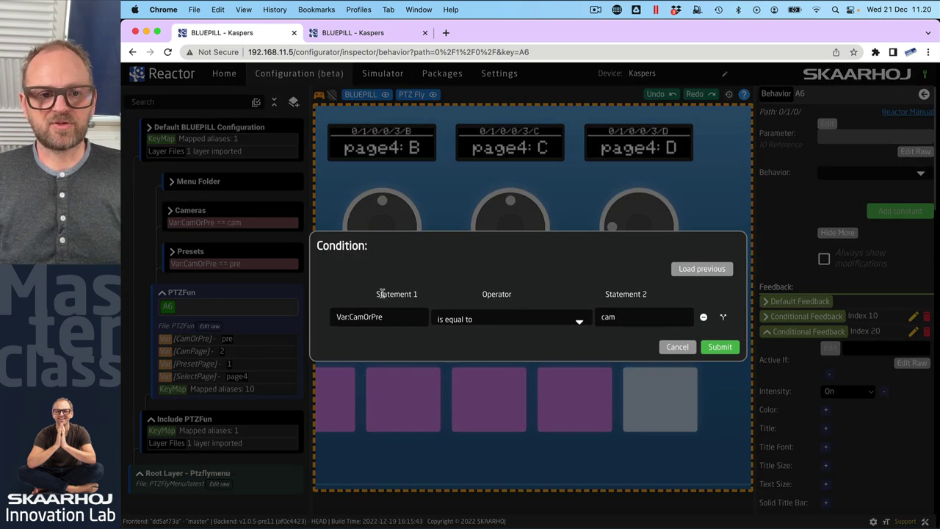
{"action": "left_click", "coordinate": [395, 315]}
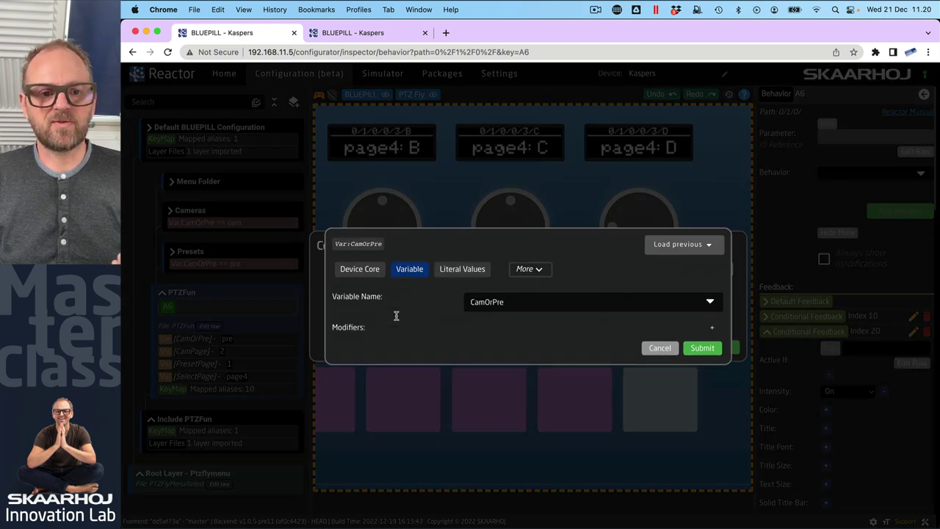
{"action": "left_click", "coordinate": [530, 269]}
{"action": "left_click", "coordinate": [465, 279]}
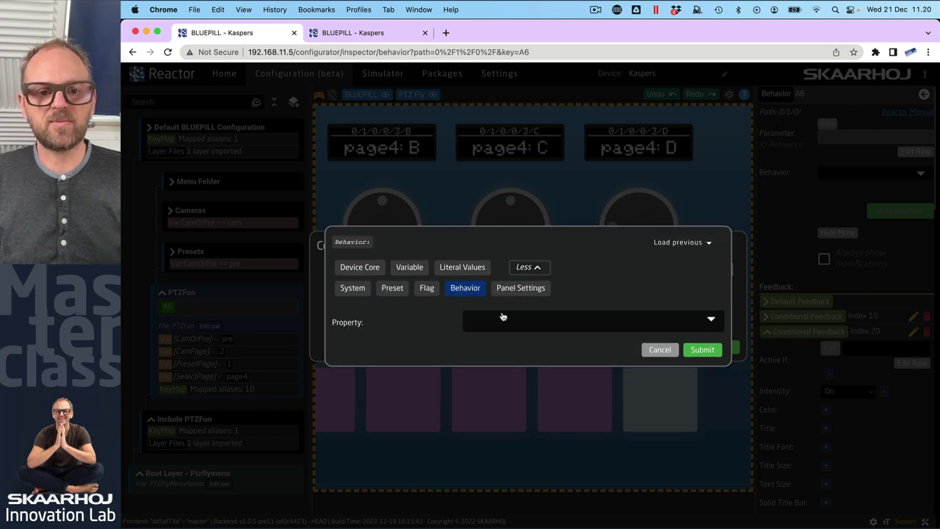
{"action": "left_click", "coordinate": [524, 315]}
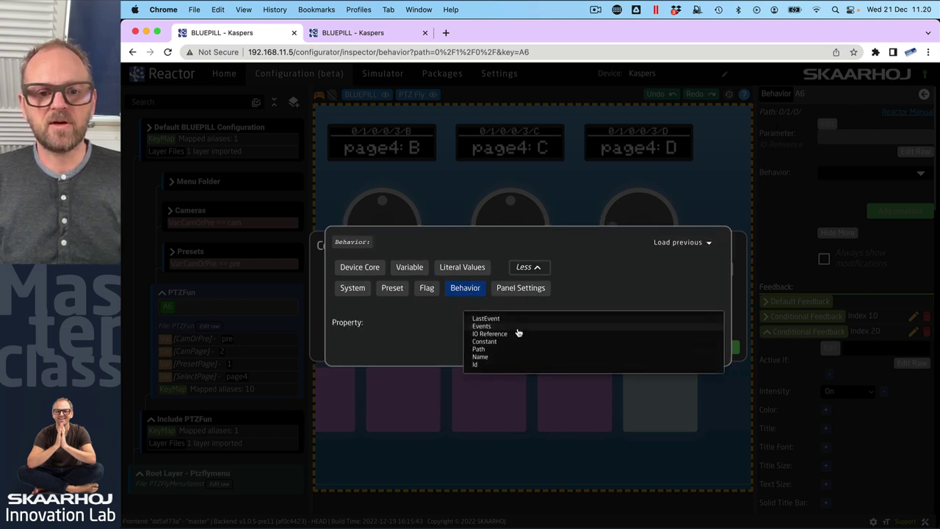
{"action": "left_click", "coordinate": [481, 319]}
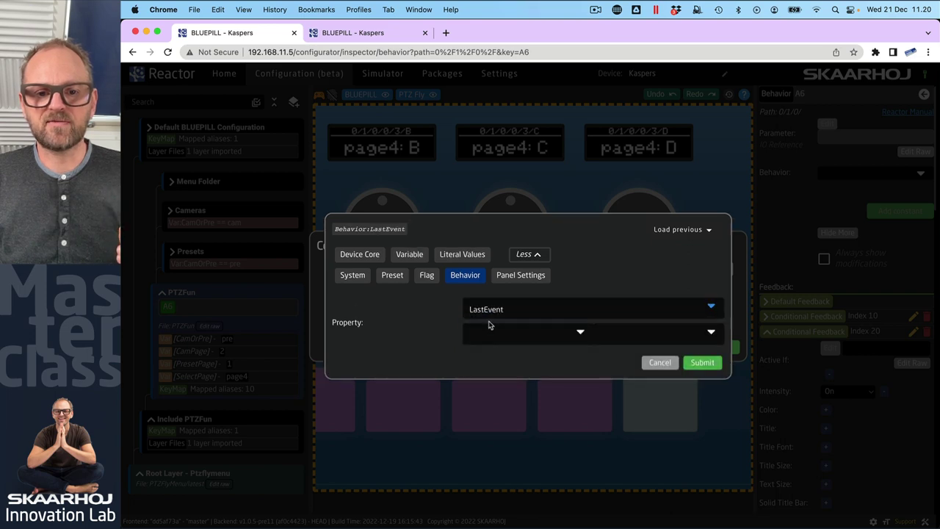
{"action": "left_click", "coordinate": [499, 310]}
{"action": "left_click", "coordinate": [499, 318]}
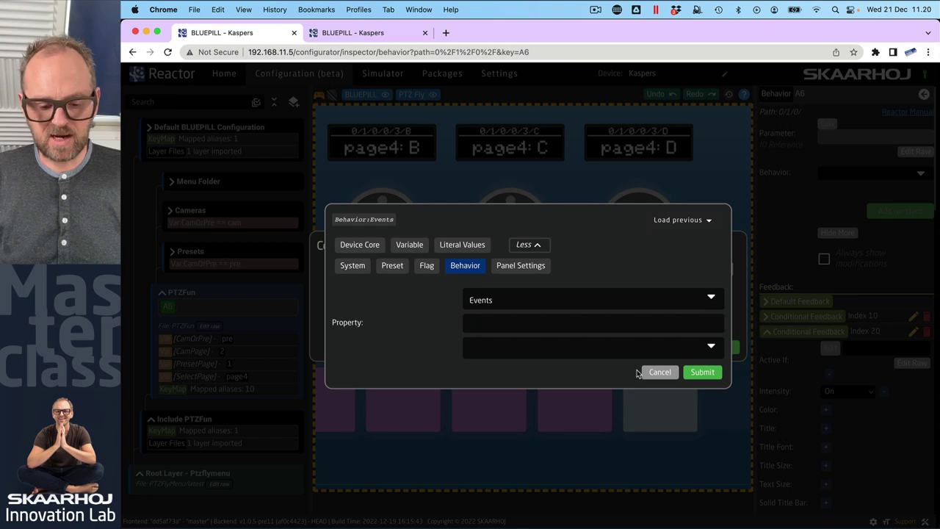
{"action": "type", "text": "SOMETHING"}
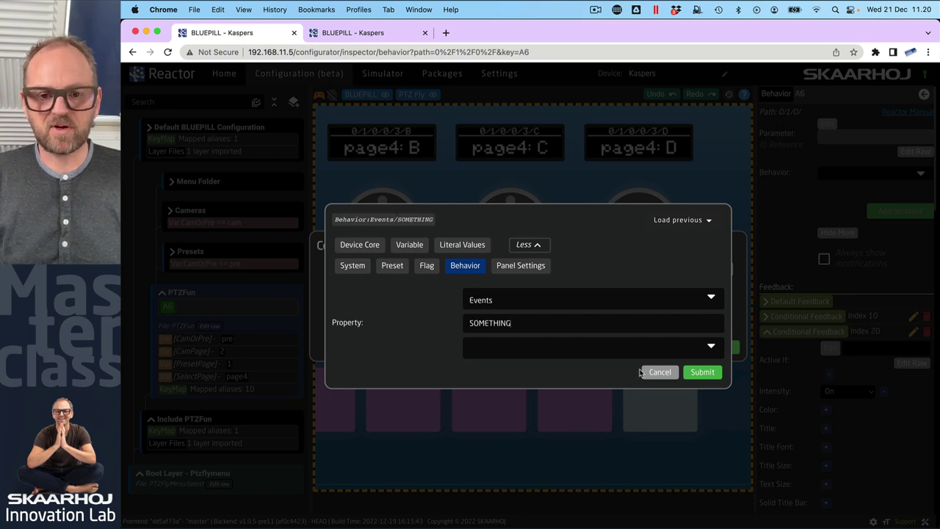
{"action": "left_click", "coordinate": [708, 352]}
{"action": "left_click", "coordinate": [510, 353]}
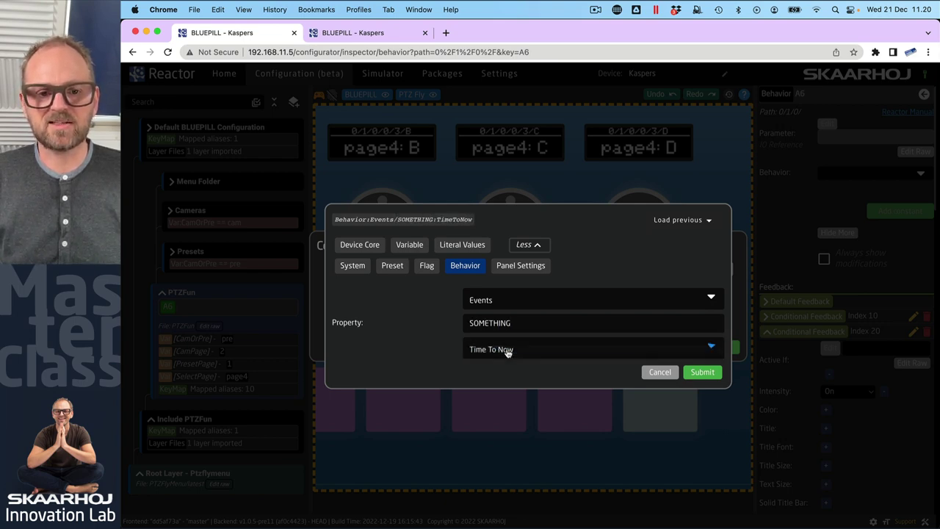
{"action": "left_click", "coordinate": [702, 372]}
Complete the index 20 condition with the operator "is less than or equal to" and the literal value 300
{"action": "left_click", "coordinate": [537, 320]}
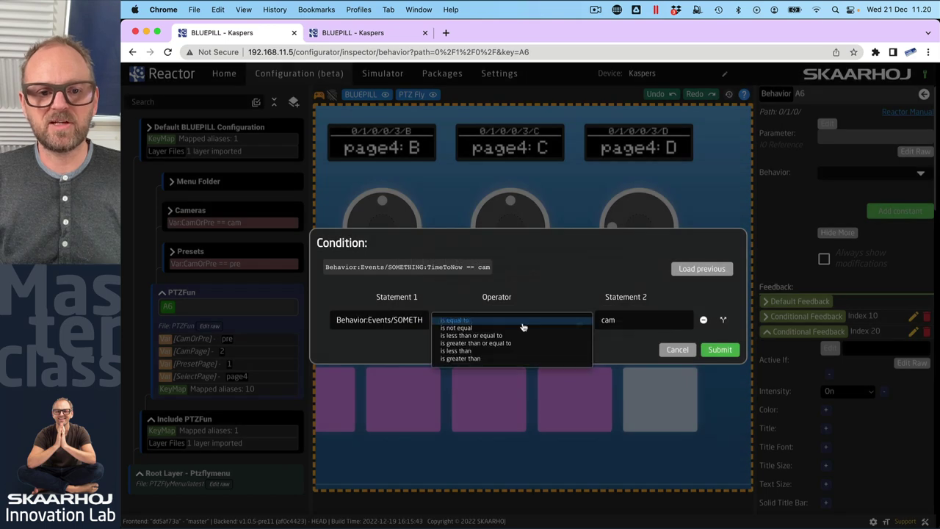
{"action": "left_click", "coordinate": [473, 336]}
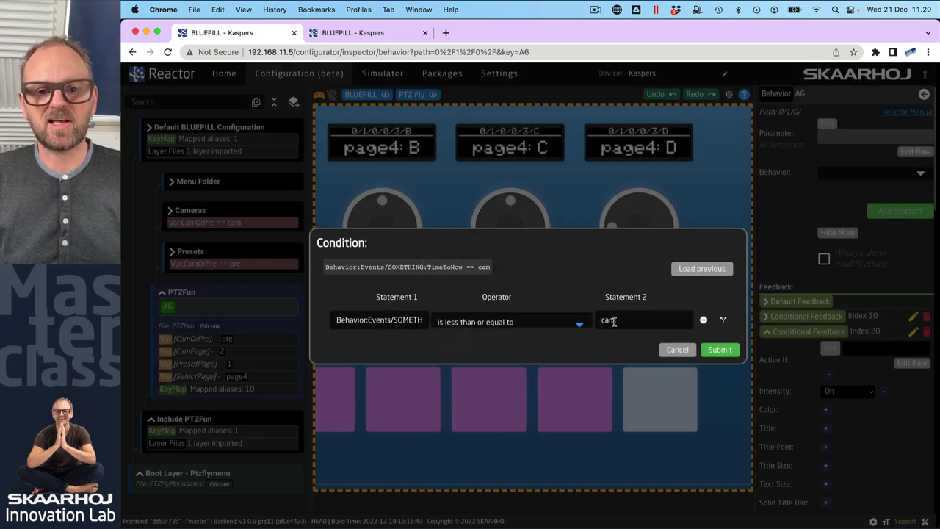
{"action": "left_click", "coordinate": [625, 318]}
{"action": "key", "text": "BackSpace"}
{"action": "key", "text": "BackSpace"}
{"action": "key", "text": "BackSpace"}
{"action": "type", "text": "300"}
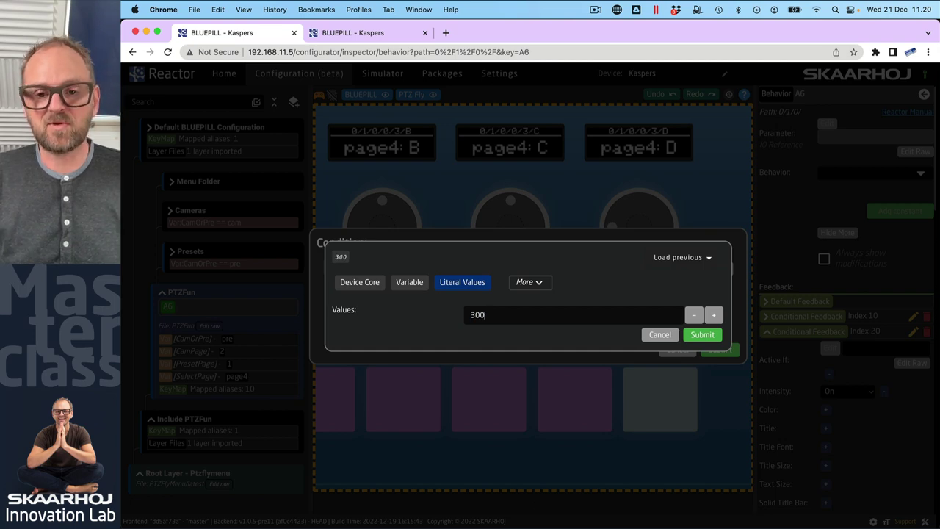
{"action": "left_click", "coordinate": [702, 335]}
{"action": "left_click", "coordinate": [718, 349]}
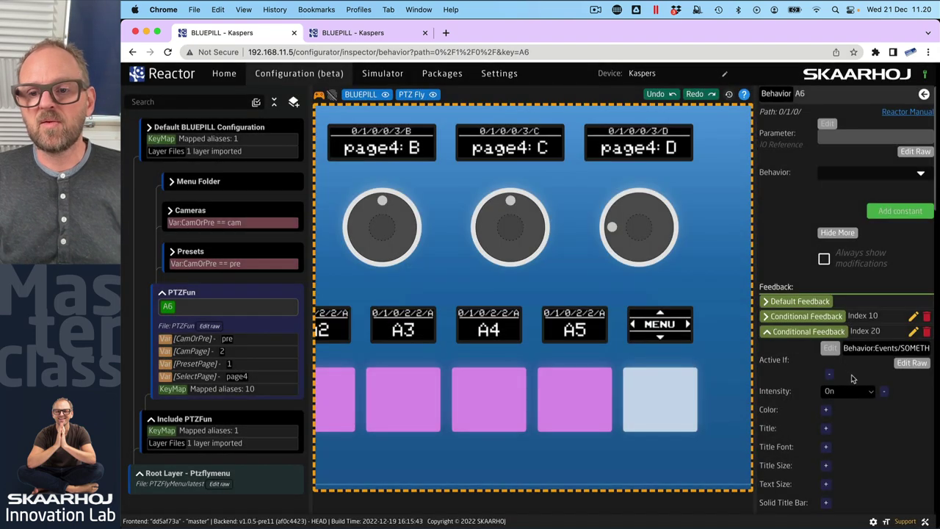
Replace the placeholder event name in the index 20 feedback's Active If condition with togglecampre and submit the condition
{"action": "scroll", "coordinate": [851, 377], "scroll_direction": "down", "scroll_amount": 2}
{"action": "scroll", "coordinate": [851, 378], "scroll_direction": "down", "scroll_amount": 10}
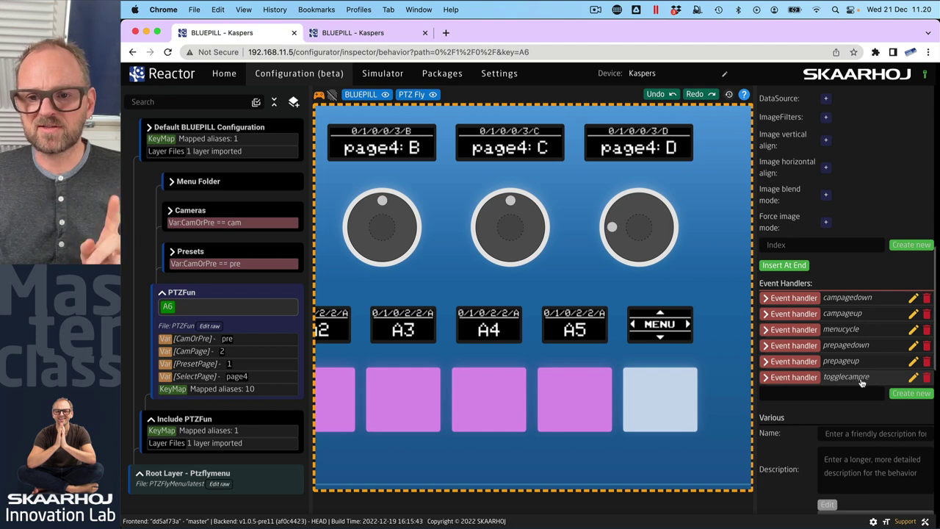
{"action": "scroll", "coordinate": [823, 360], "scroll_direction": "up", "scroll_amount": 10}
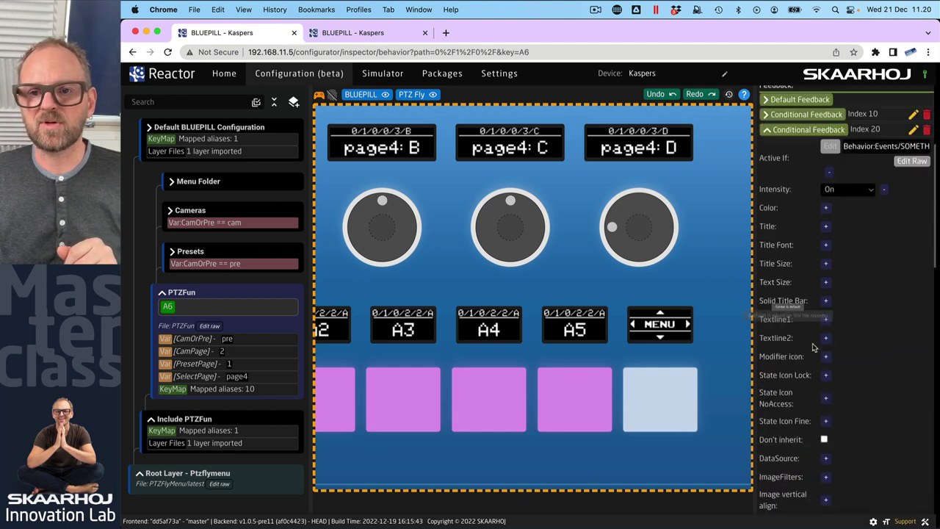
{"action": "left_click", "coordinate": [827, 352]}
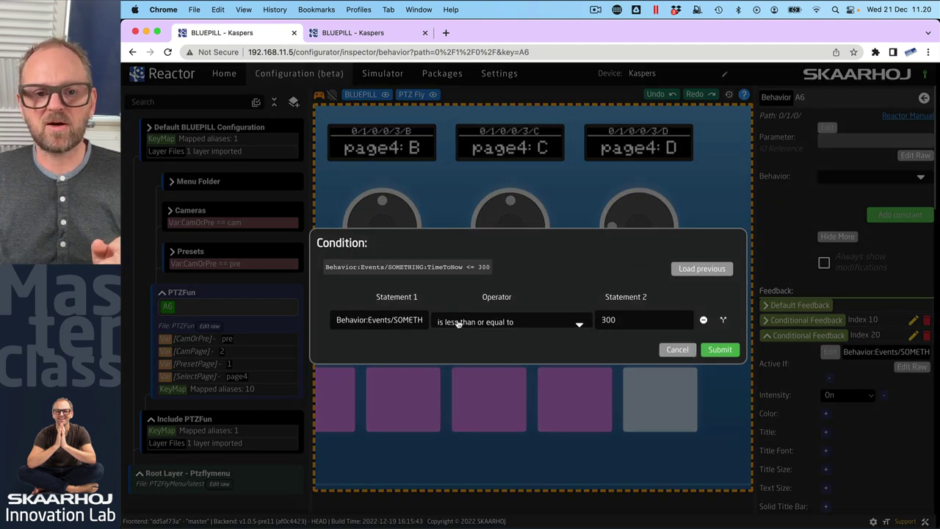
{"action": "left_click", "coordinate": [409, 320]}
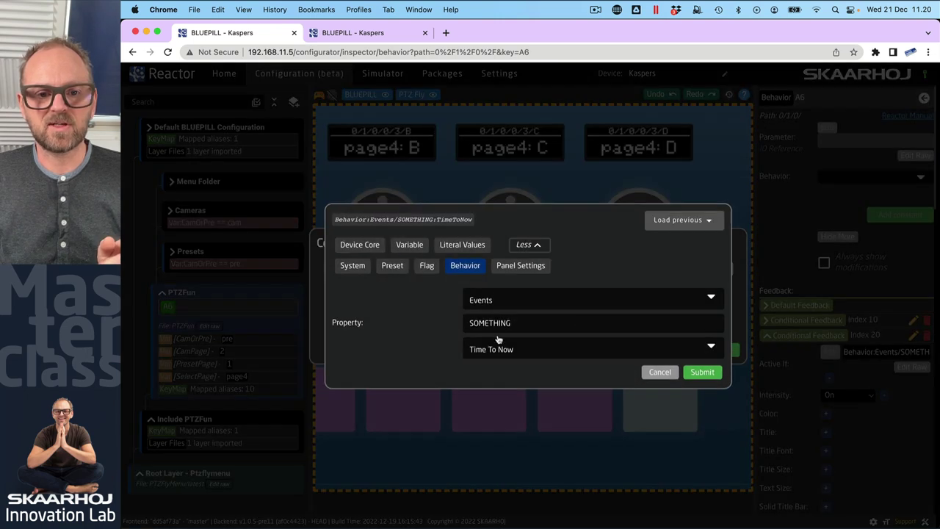
{"action": "double_click", "coordinate": [509, 323]}
{"action": "type", "text": "to"}
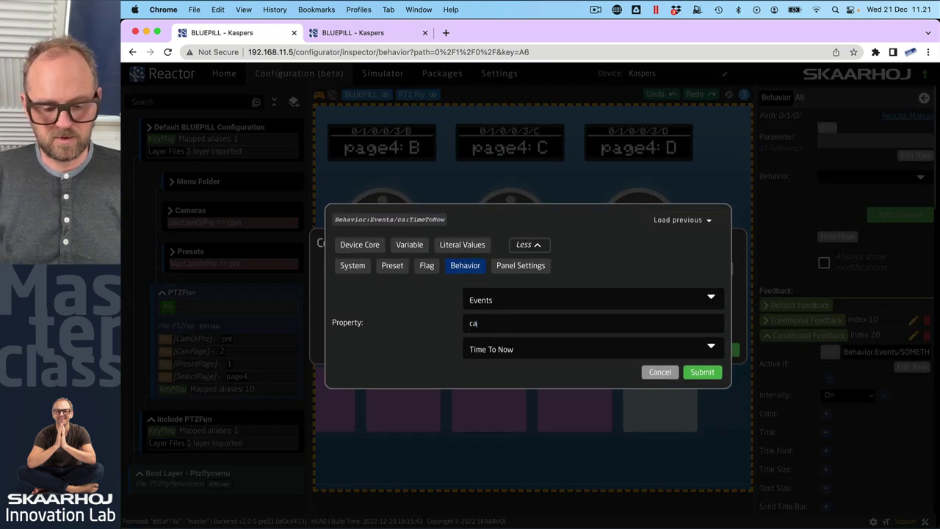
{"action": "type", "text": "ecampre"}
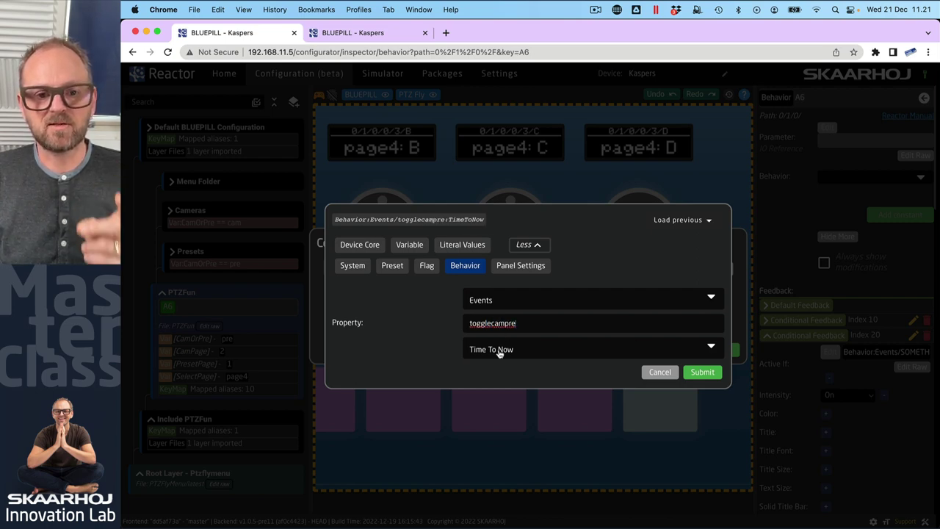
{"action": "left_click", "coordinate": [716, 375]}
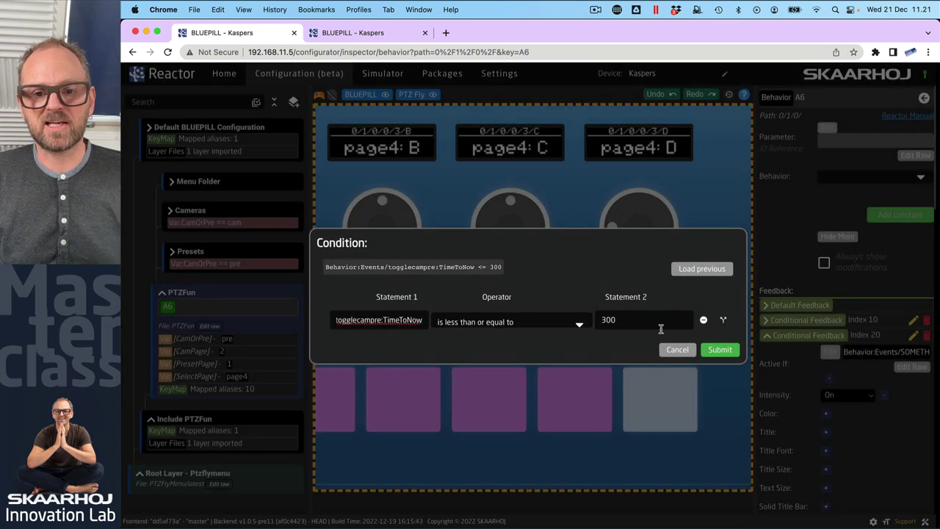
{"action": "left_click", "coordinate": [718, 349]}
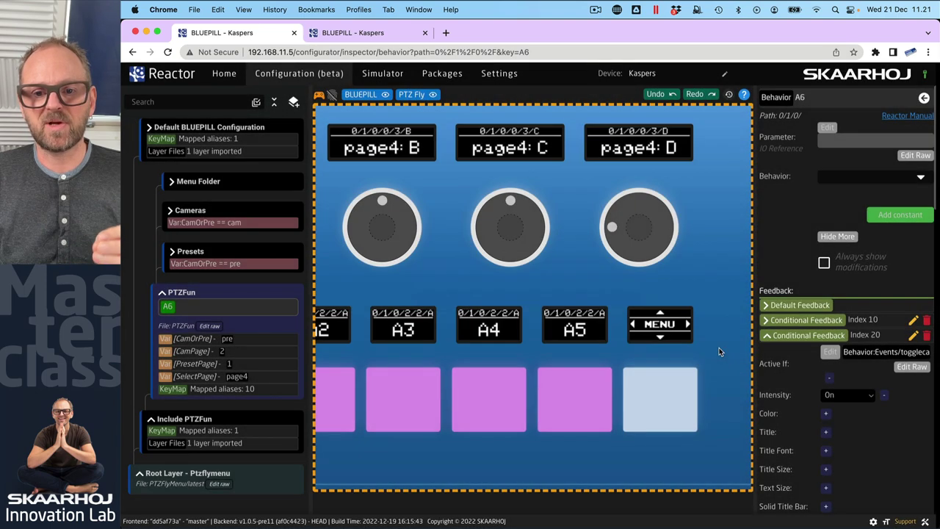
Test the MENU button by toggling camera and preset mode repeatedly, then triggering its upper and right edges
{"action": "left_click", "coordinate": [661, 426]}
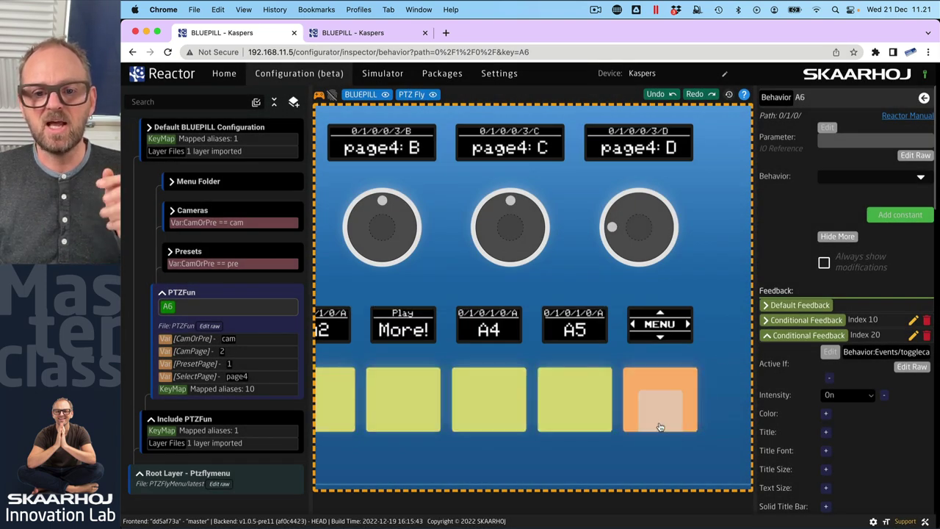
{"action": "left_click", "coordinate": [660, 426]}
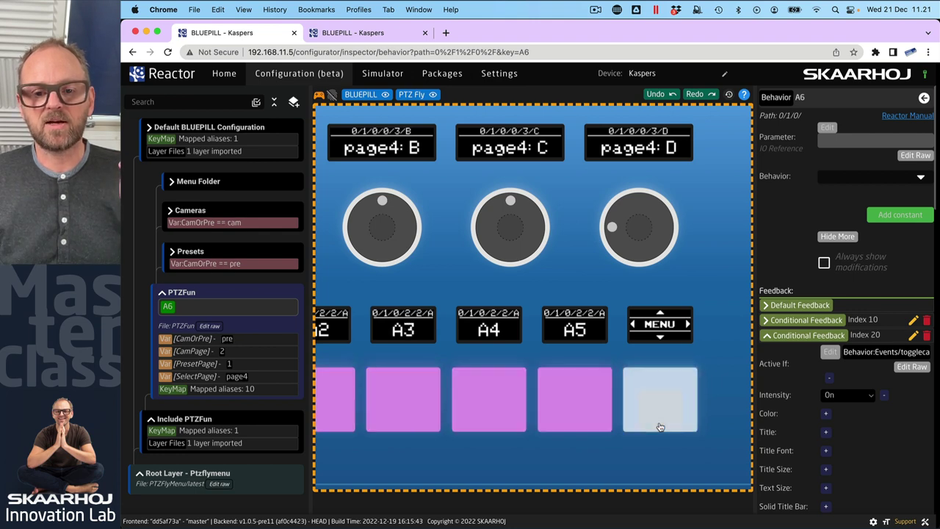
{"action": "left_click", "coordinate": [660, 427]}
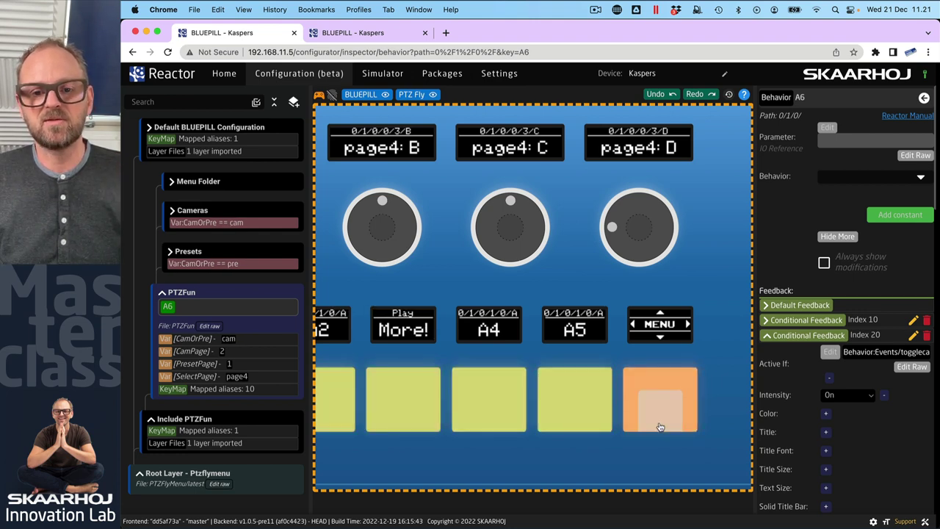
{"action": "left_click", "coordinate": [660, 426]}
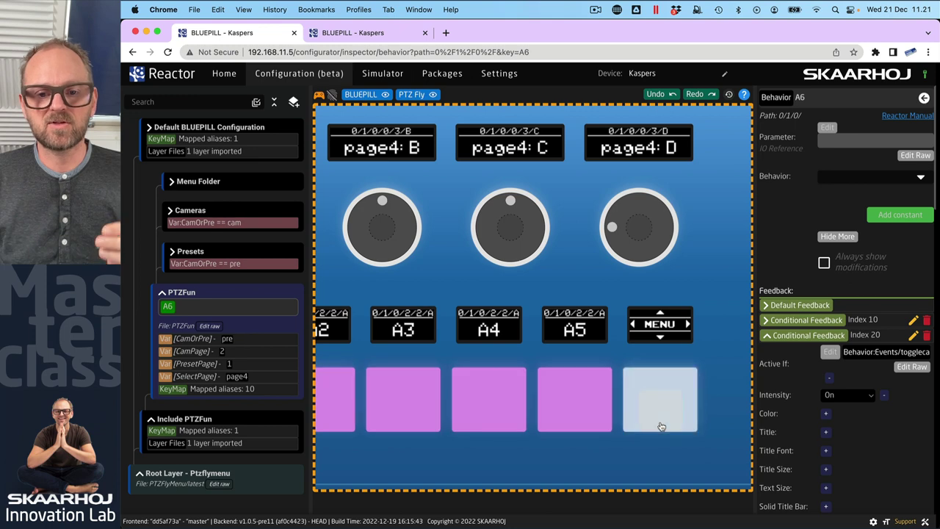
{"action": "left_click", "coordinate": [654, 377]}
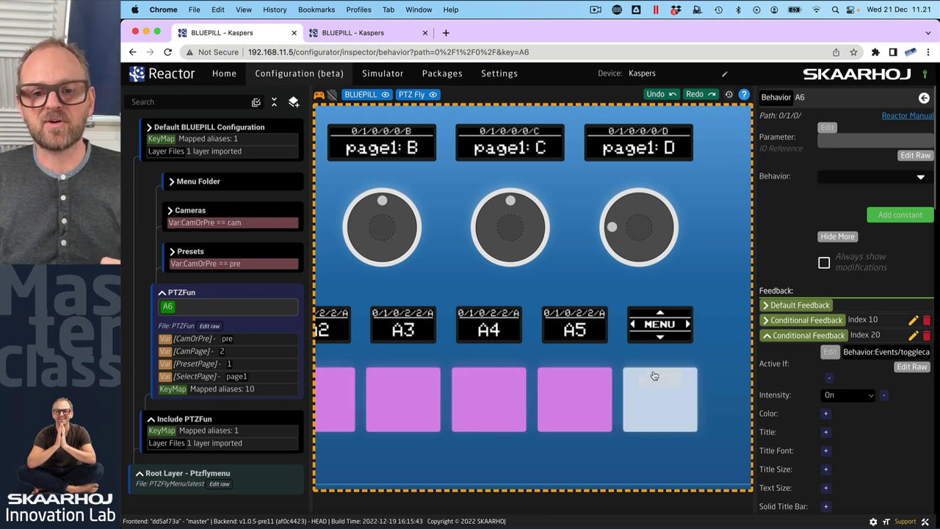
{"action": "left_click", "coordinate": [694, 405]}
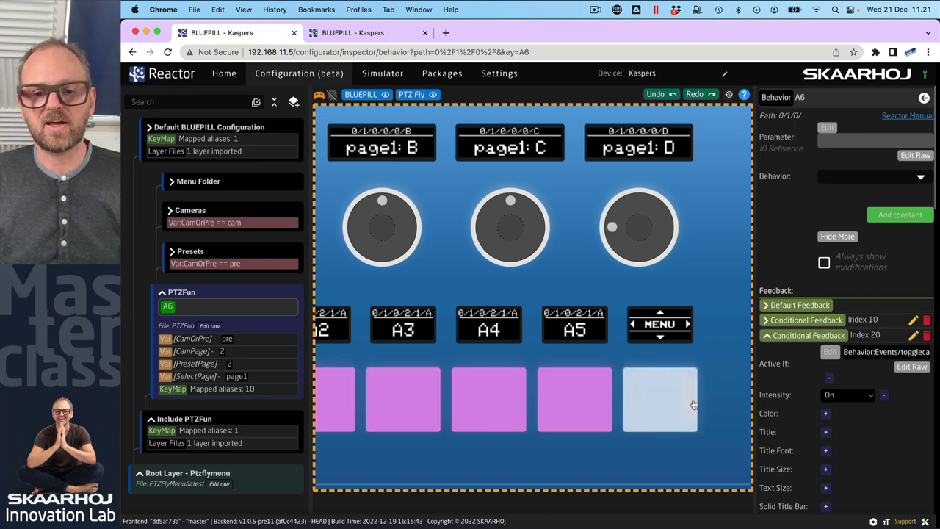
Collapse the index 20 feedback and create a new A6 event handler named LightUp
{"action": "left_click", "coordinate": [768, 335]}
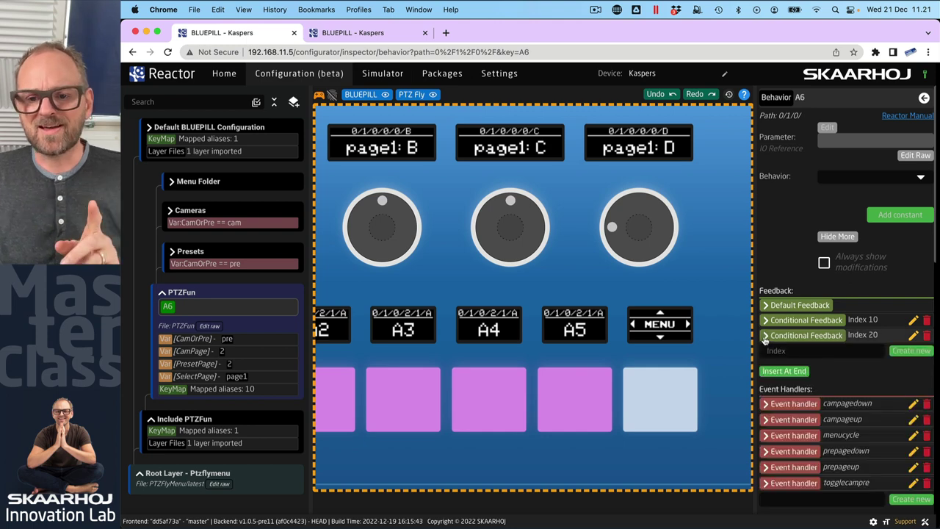
{"action": "scroll", "coordinate": [799, 375], "scroll_direction": "down", "scroll_amount": 1}
{"action": "scroll", "coordinate": [799, 374], "scroll_direction": "down", "scroll_amount": 2}
{"action": "left_click", "coordinate": [791, 405]}
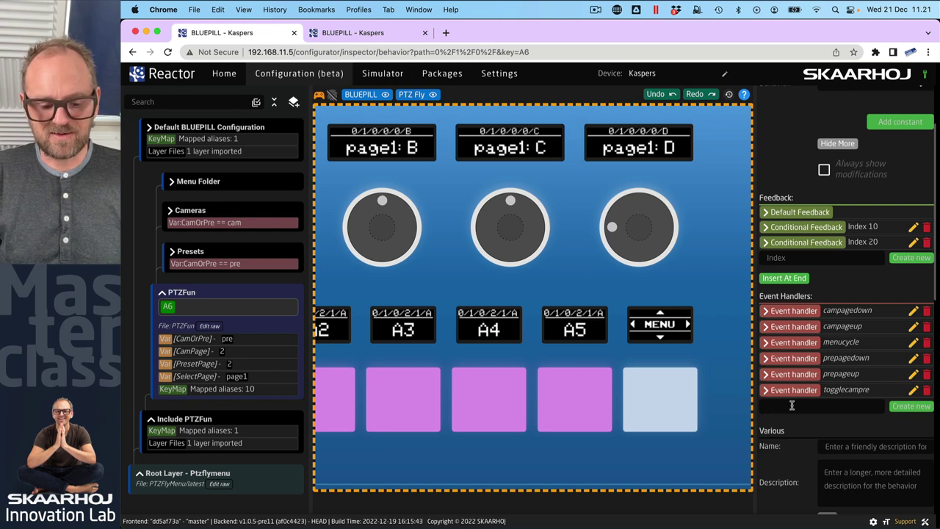
{"action": "type", "text": "LightUp"}
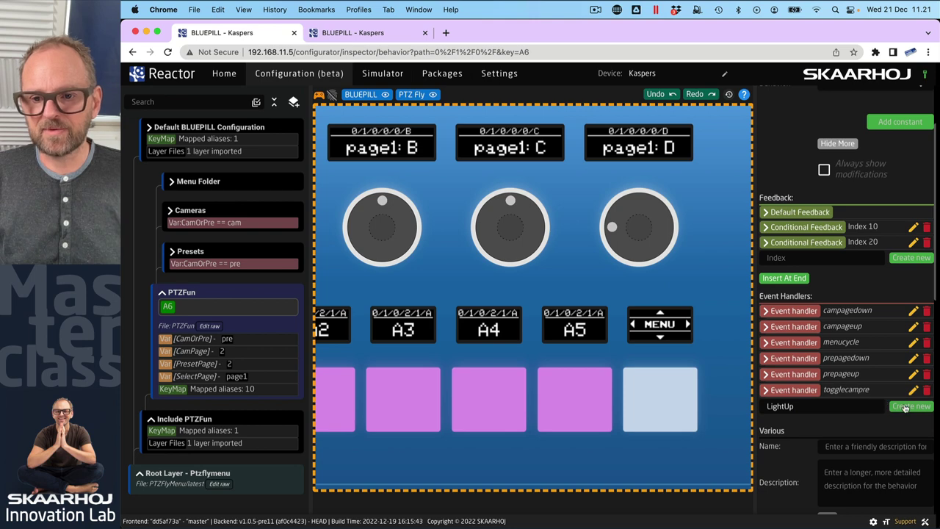
{"action": "left_click", "coordinate": [909, 406]}
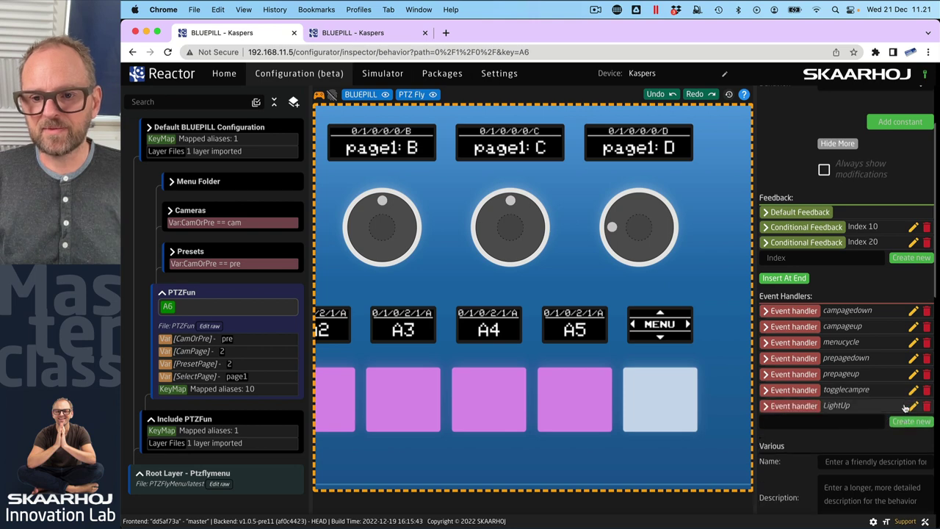
Set the LightUp handler's type to Binary (Button), its binary type to ActDown and its edge filter to Any edge
{"action": "left_click", "coordinate": [786, 311]}
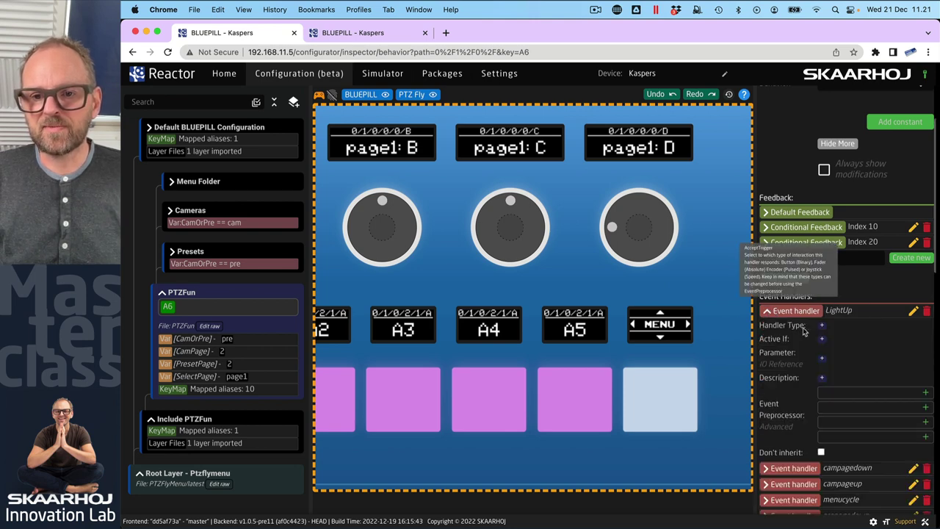
{"action": "left_click", "coordinate": [842, 332]}
{"action": "left_click", "coordinate": [844, 328]}
{"action": "left_click", "coordinate": [826, 341]}
{"action": "left_click", "coordinate": [844, 342]}
{"action": "left_click", "coordinate": [844, 342]}
{"action": "left_click", "coordinate": [826, 357]}
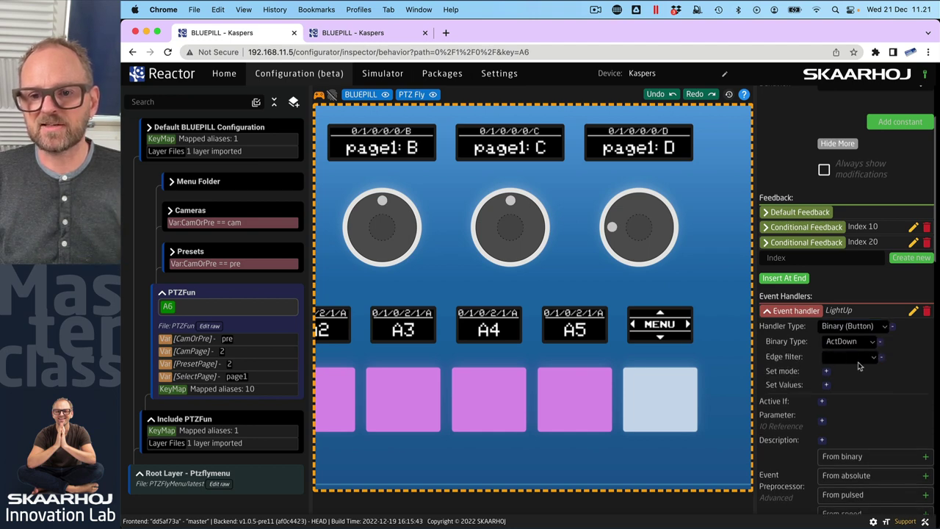
{"action": "left_click", "coordinate": [845, 357]}
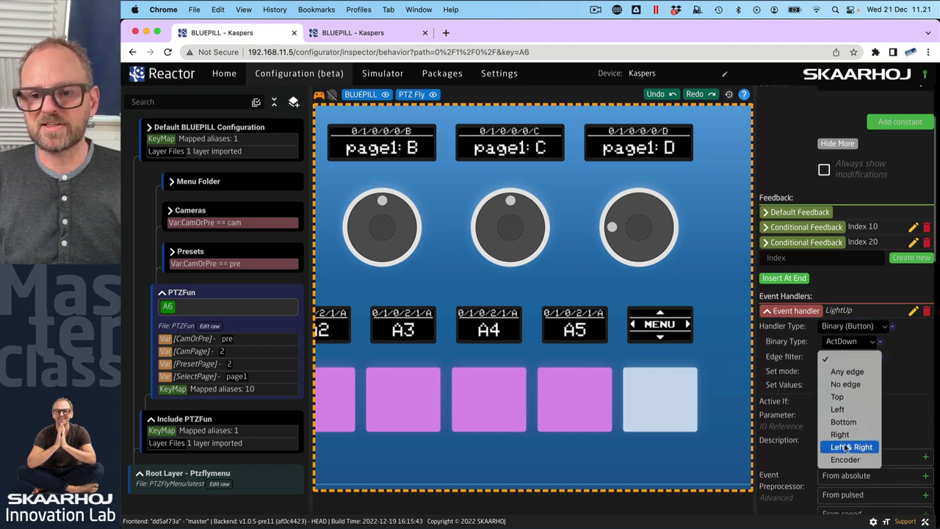
{"action": "left_click", "coordinate": [846, 372]}
{"action": "left_click", "coordinate": [826, 371]}
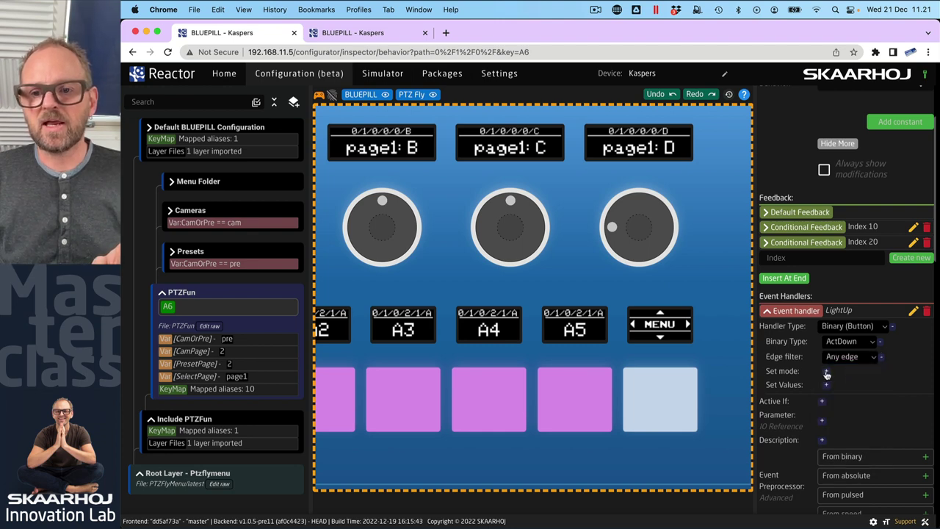
{"action": "left_click", "coordinate": [848, 372]}
{"action": "left_click", "coordinate": [848, 373]}
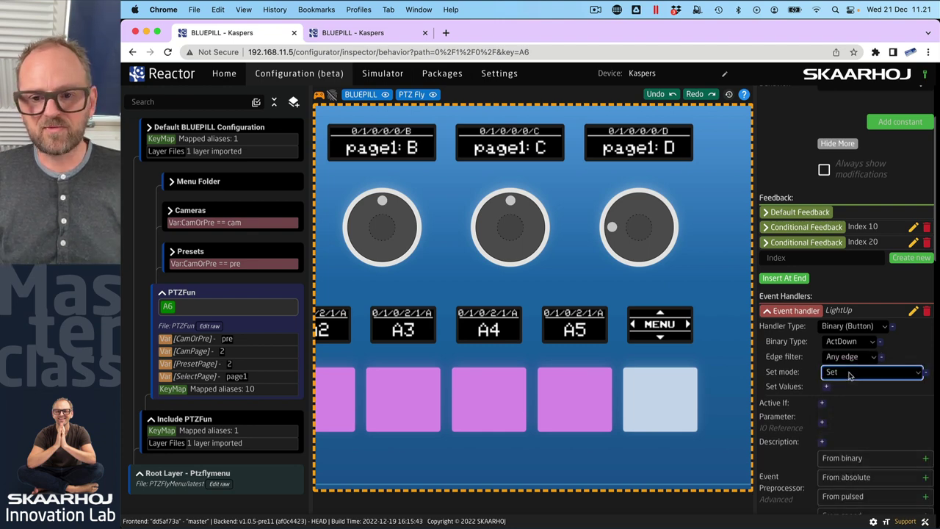
{"action": "left_click", "coordinate": [925, 373]}
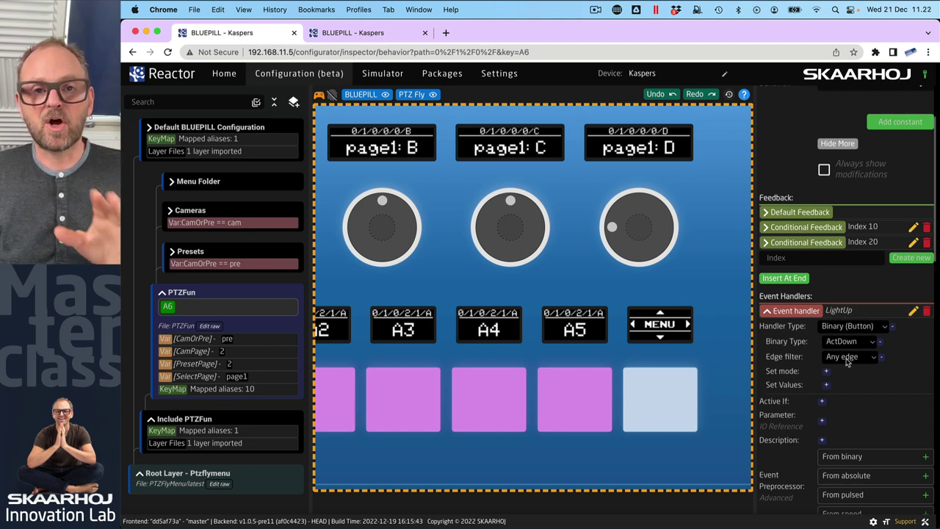
Change the event name in the index 20 feedback's Active If condition to LightUp and submit the condition
{"action": "scroll", "coordinate": [841, 353], "scroll_direction": "up", "scroll_amount": 3}
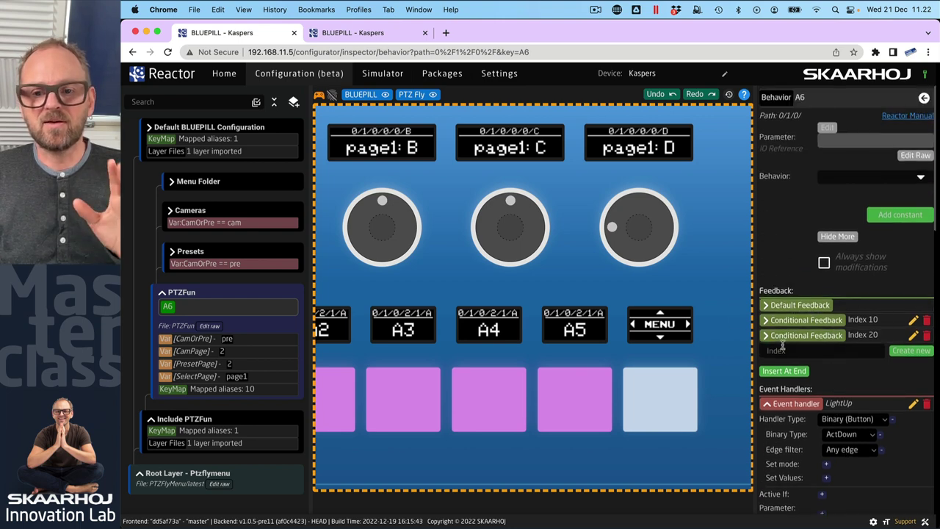
{"action": "left_click", "coordinate": [765, 335]}
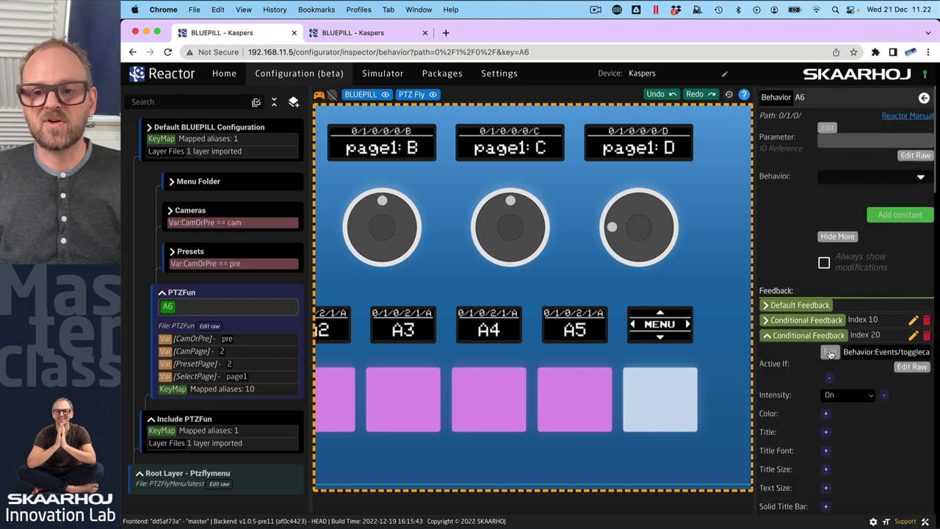
{"action": "left_click", "coordinate": [828, 352]}
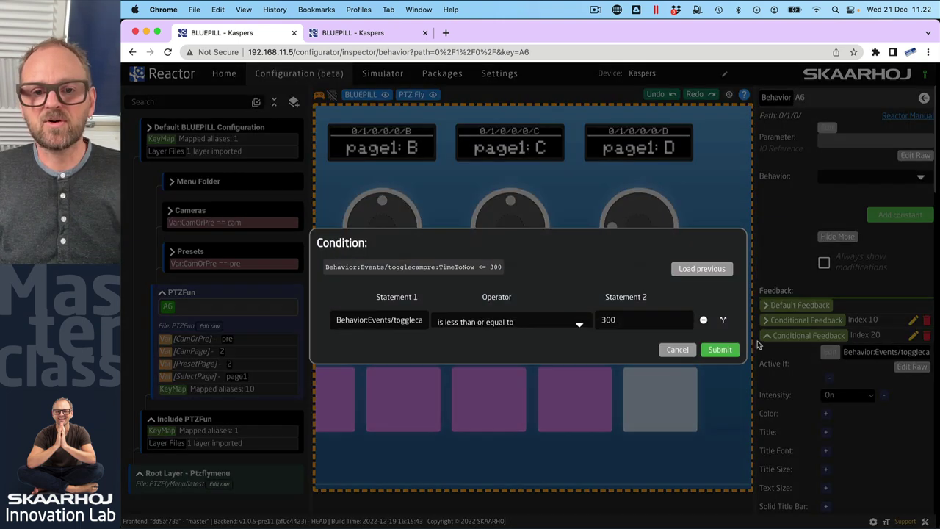
{"action": "left_click", "coordinate": [381, 320]}
{"action": "double_click", "coordinate": [515, 313]}
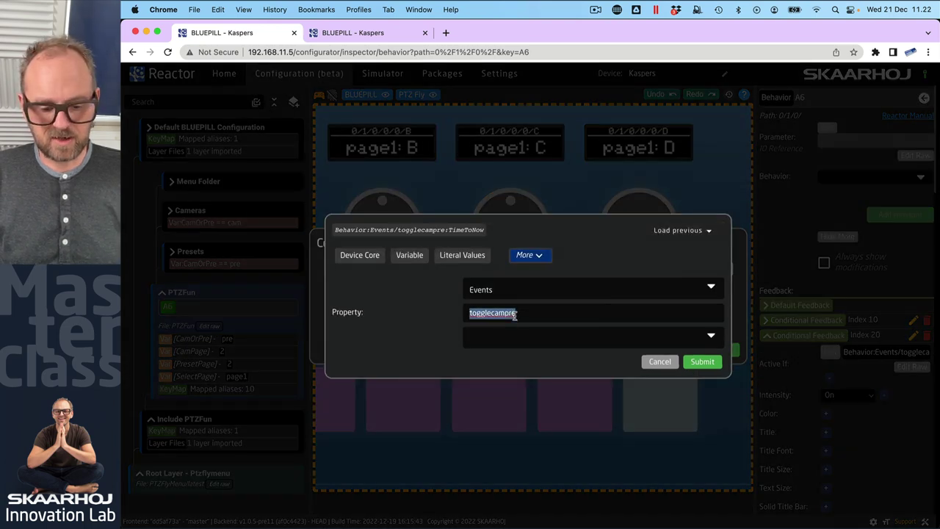
{"action": "type", "text": "LightUp"}
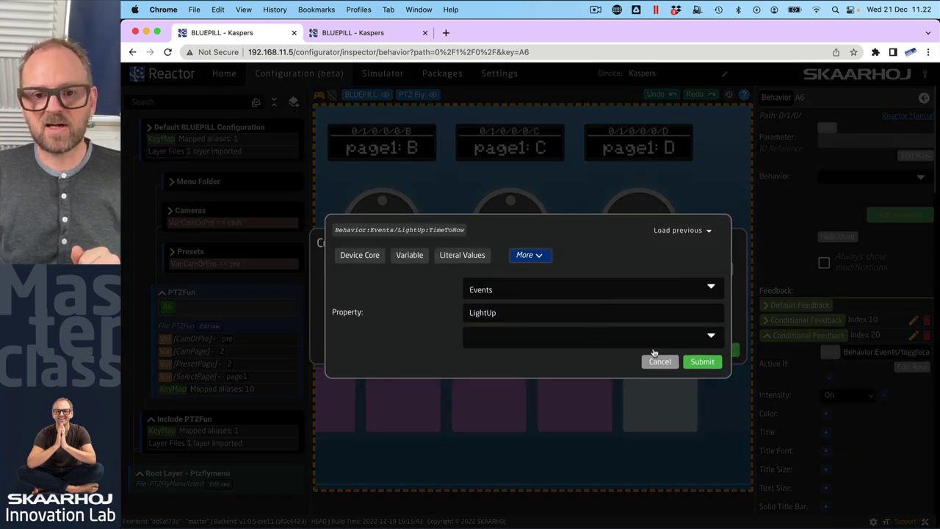
{"action": "left_click", "coordinate": [702, 362]}
{"action": "left_click", "coordinate": [713, 351]}
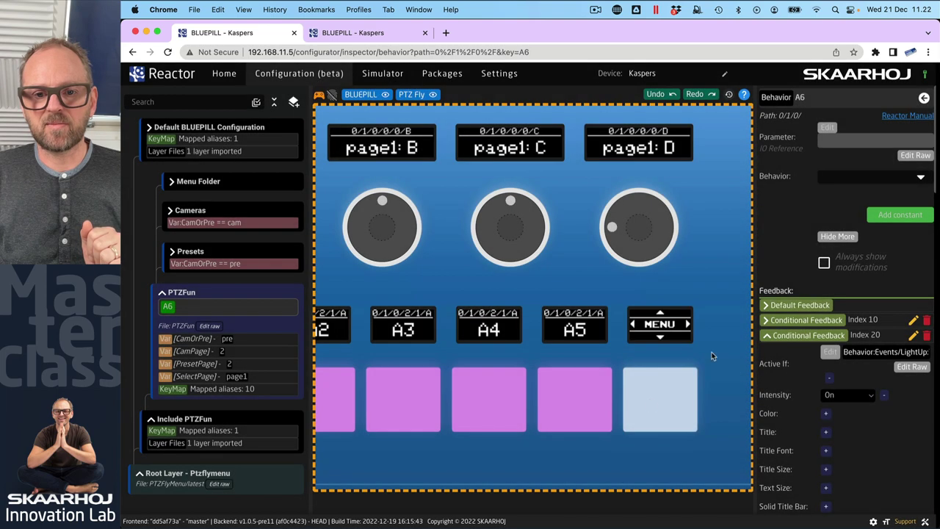
Test the light-up feedback by triggering the MENU button's different edges
{"action": "left_click", "coordinate": [657, 425]}
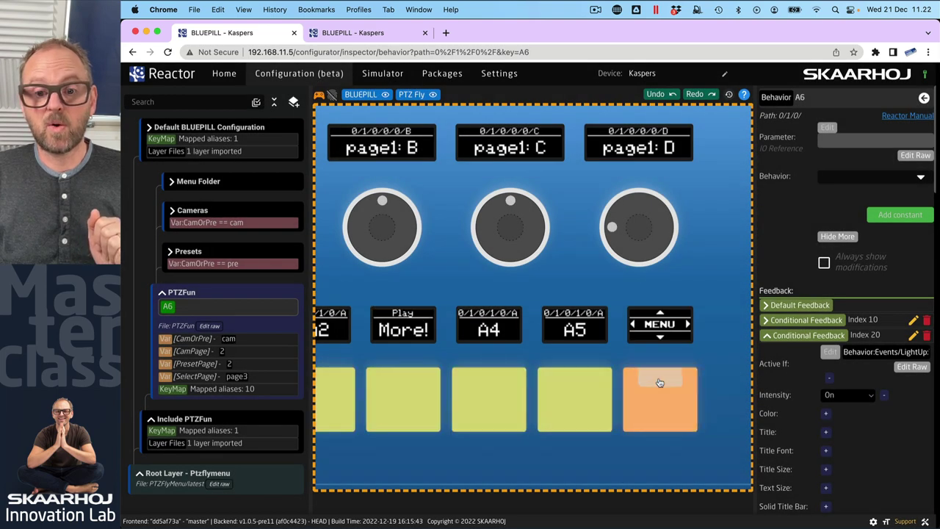
{"action": "left_click", "coordinate": [660, 385]}
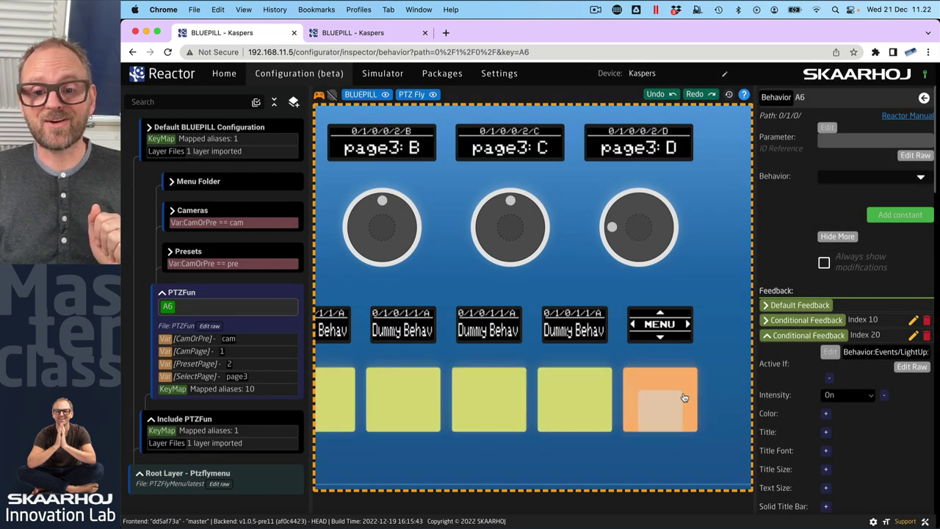
{"action": "left_click", "coordinate": [681, 394]}
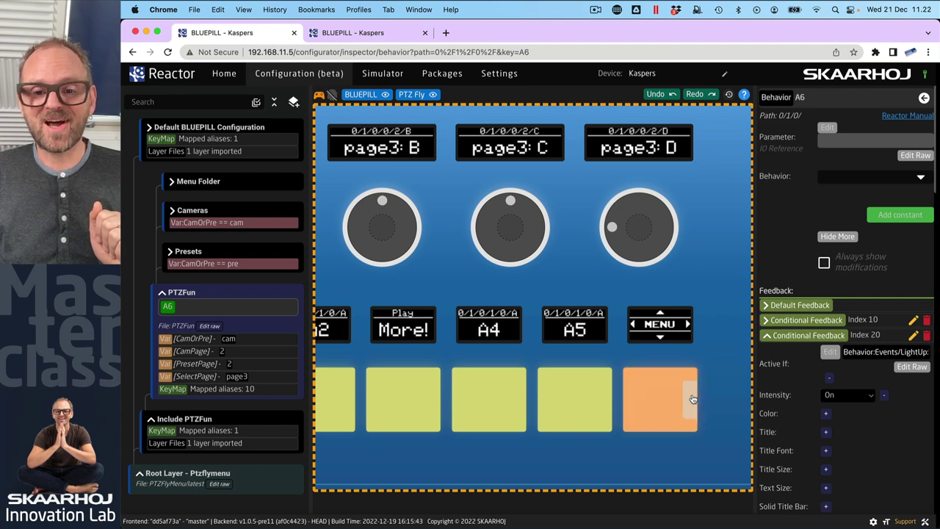
{"action": "left_click", "coordinate": [665, 413]}
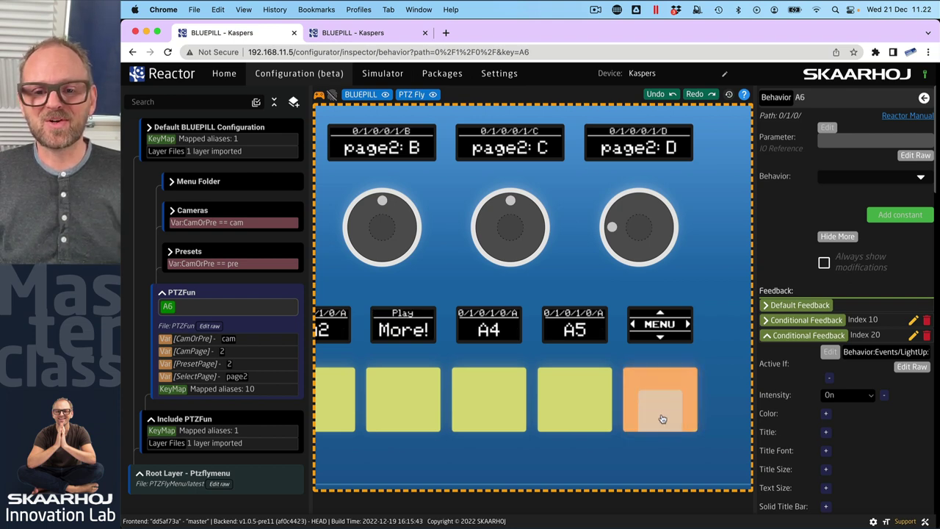